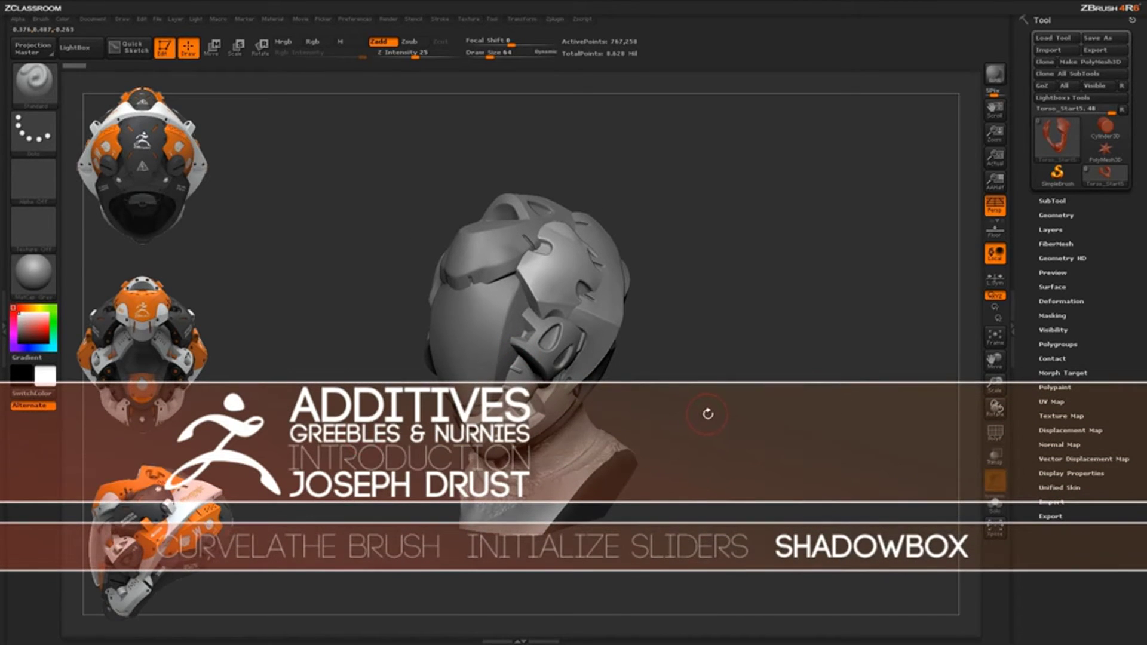
left_click_drag(704, 415, 598, 392)
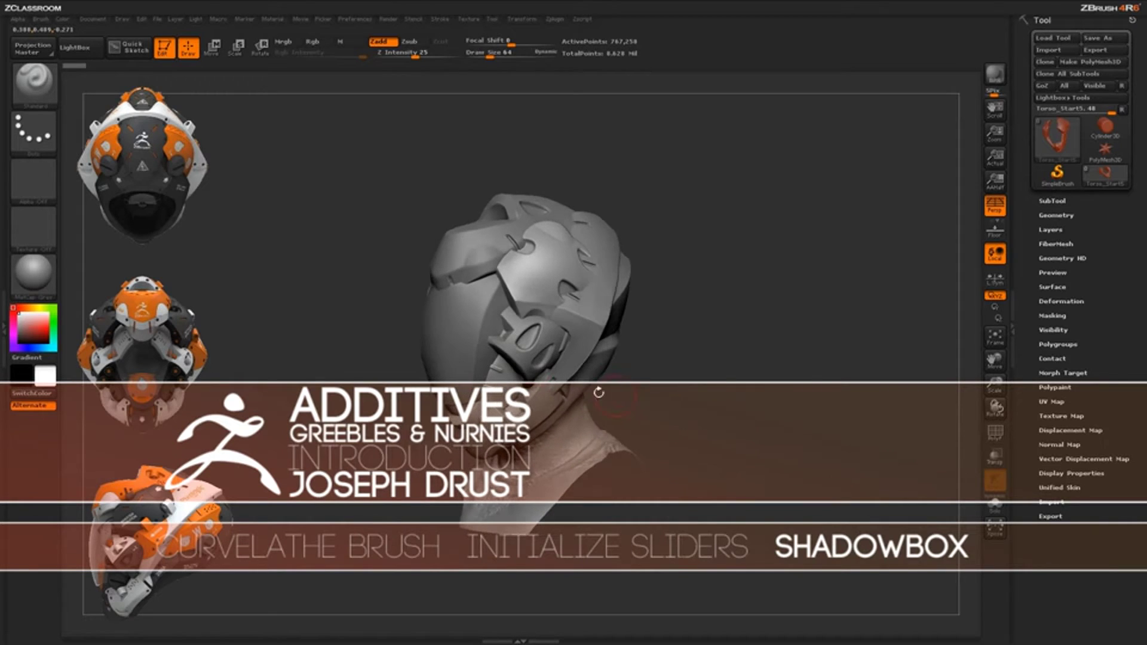
left_click_drag(673, 400, 654, 359)
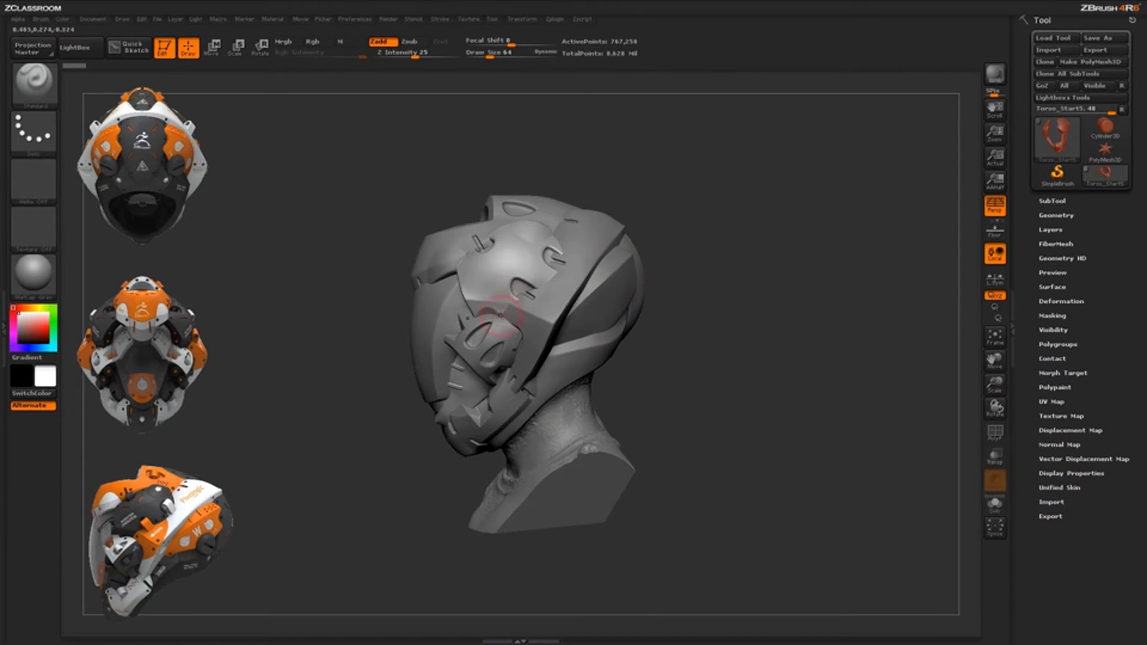
left_click_drag(676, 327, 564, 353)
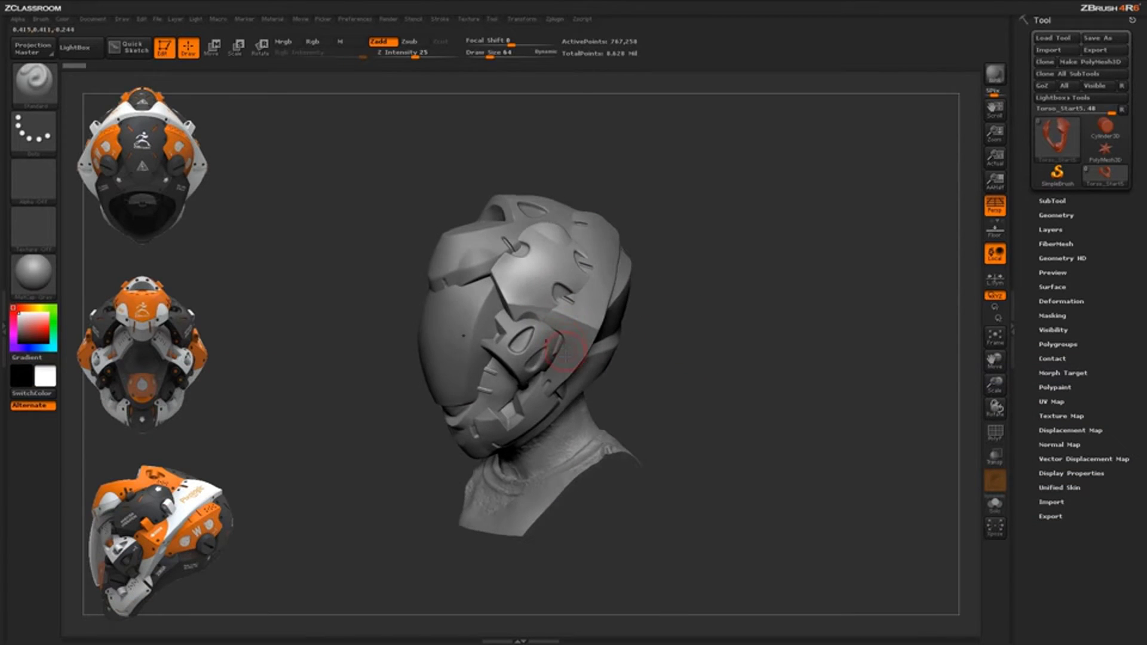
left_click_drag(692, 382, 647, 347)
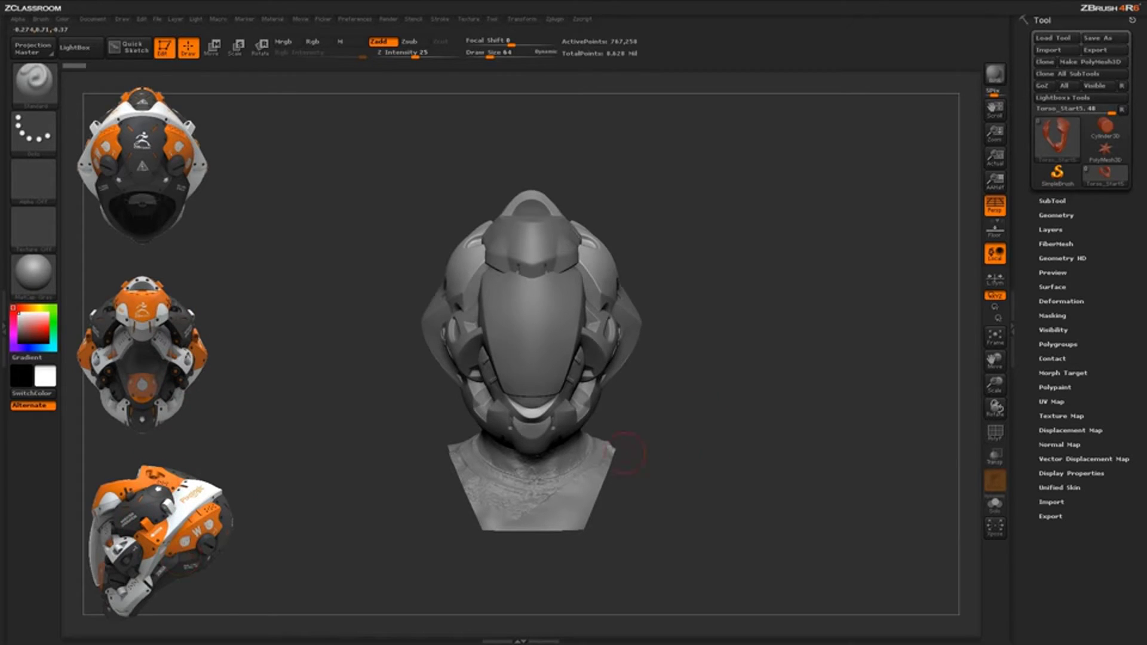
mouse_move(744, 450)
left_mouse_down()
mouse_move(720, 461)
mouse_move(755, 448)
mouse_move(766, 474)
mouse_move(817, 443)
left_mouse_up()
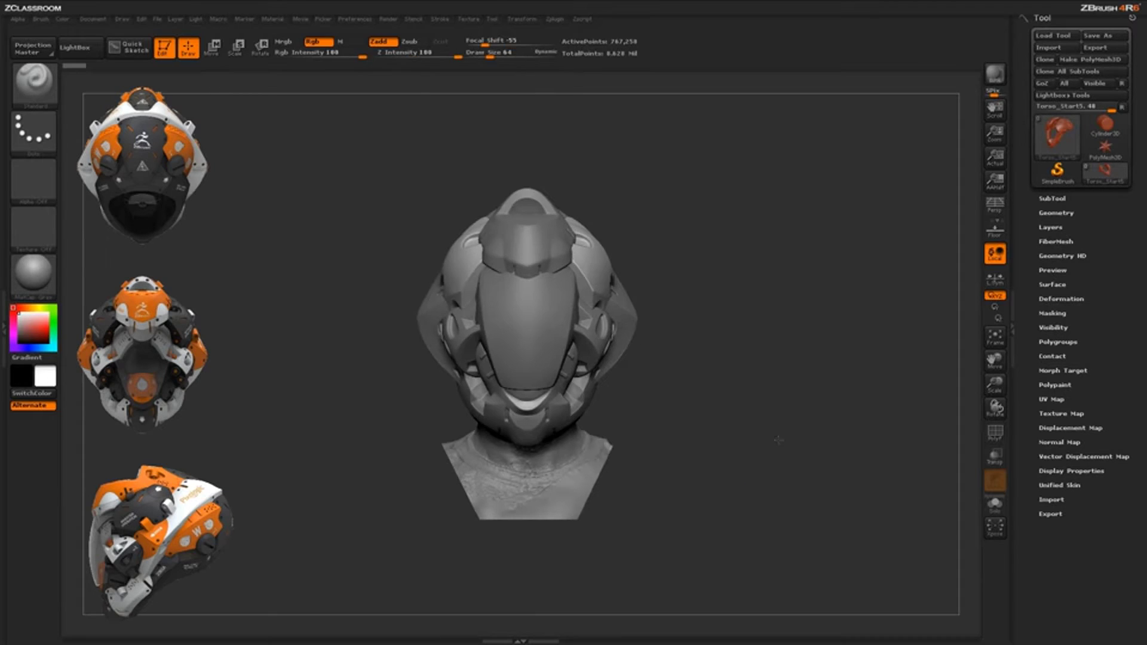
Append a PolyMesh3D star as a new subtool of the helmet and select it.
left_click(1053, 198)
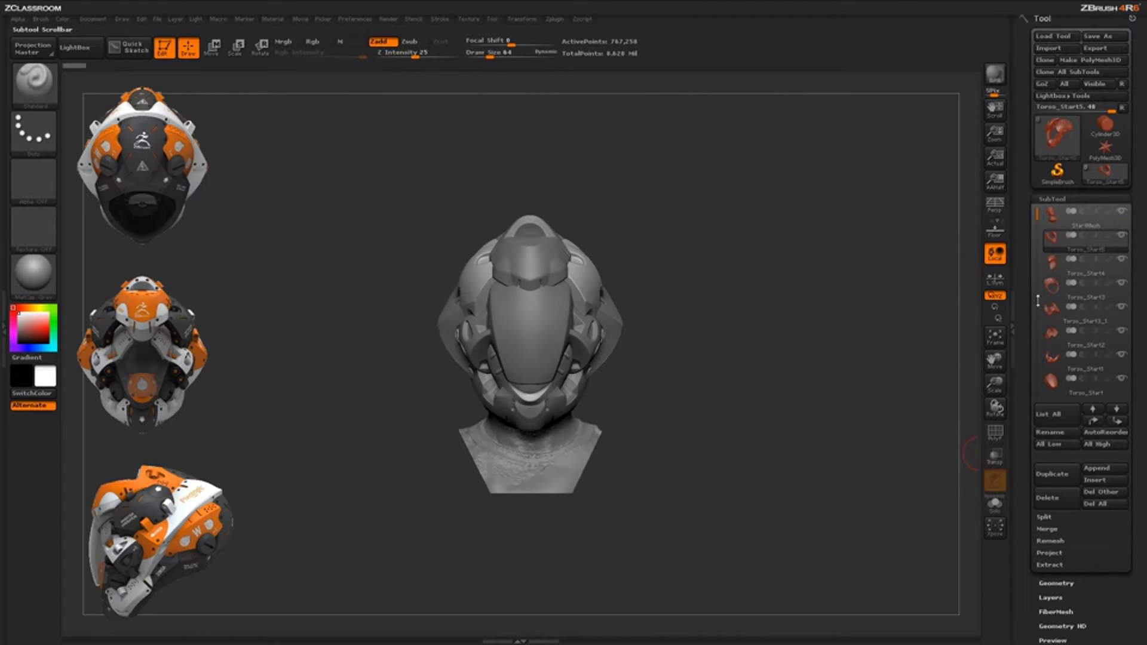
left_click_drag(1038, 213, 1035, 288)
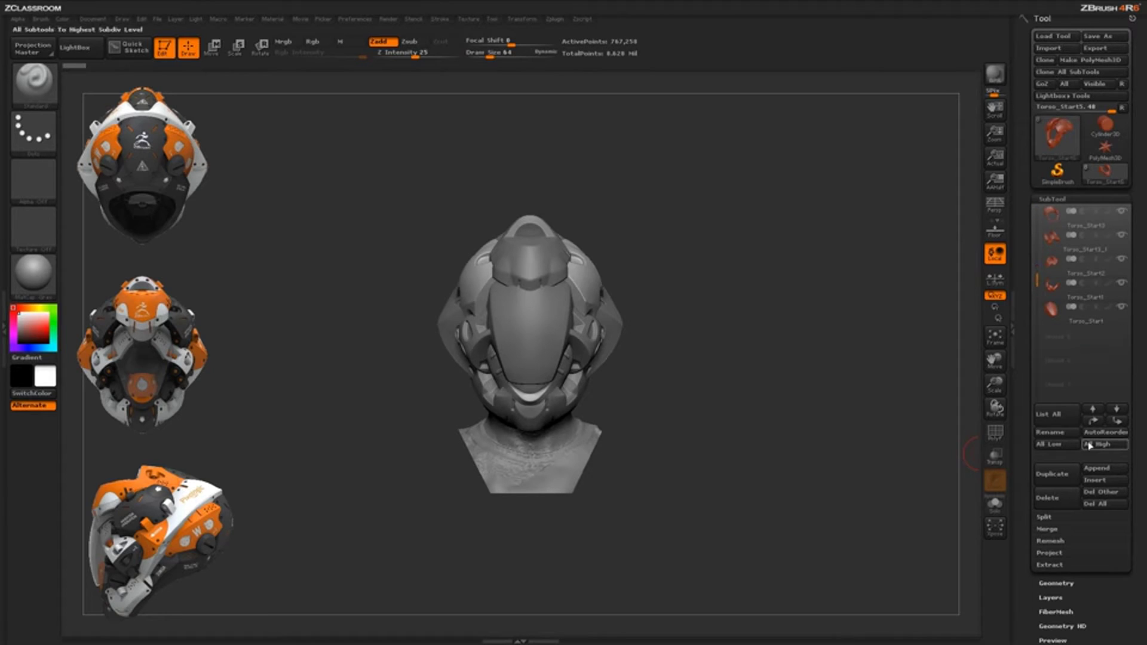
left_click(1104, 468)
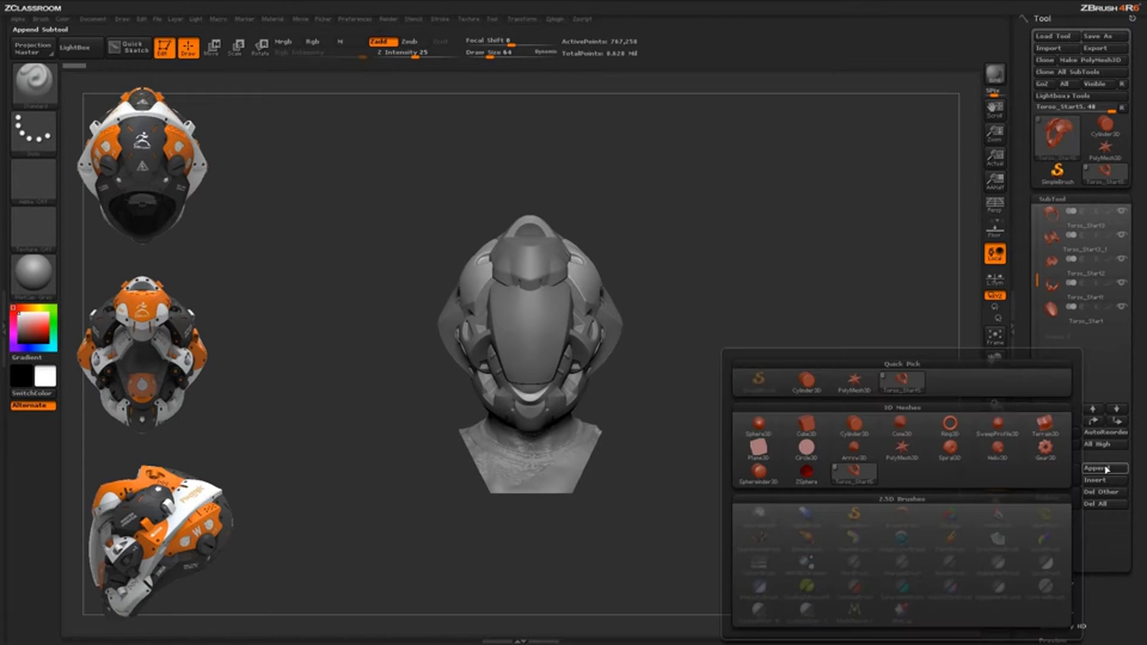
left_click(902, 450)
left_click_drag(780, 497, 717, 502)
left_click(1091, 348)
Move the star subtool horizontally out in front of the helmet with a straight transpose line.
left_click_drag(774, 450, 725, 402)
key("w")
left_click(530, 232)
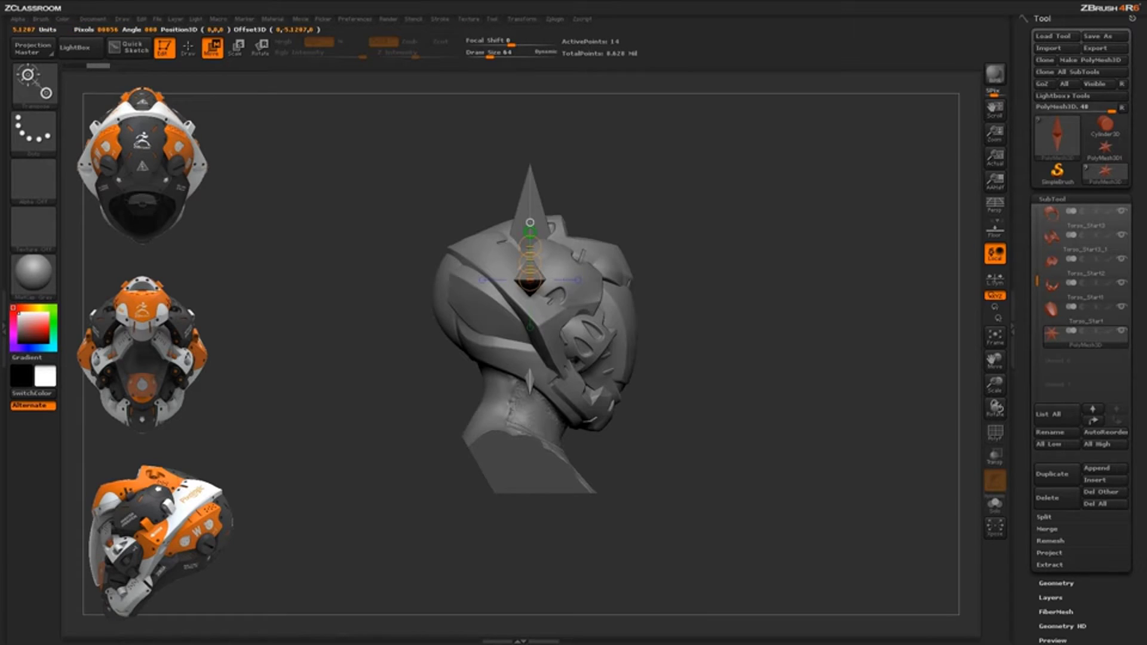
left_click_drag(537, 293, 739, 294, "shift")
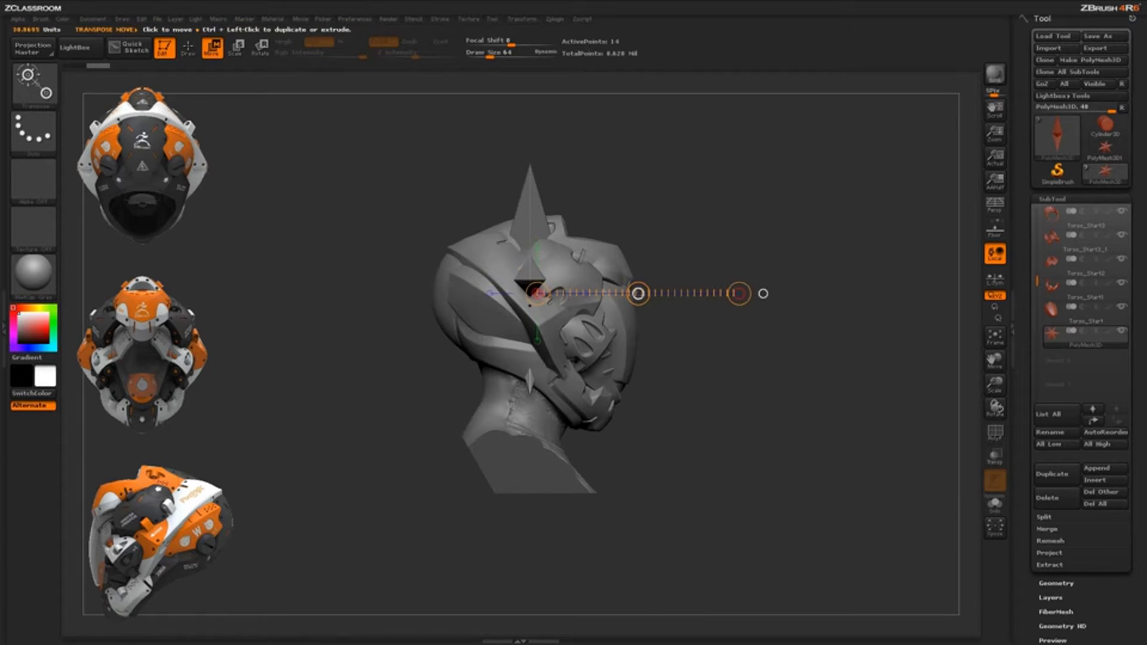
mouse_move(637, 293)
left_mouse_down()
mouse_move(746, 291)
mouse_move(779, 303)
left_mouse_up()
Hide all subtools except the star and frame it from the front.
left_click_drag(772, 441, 726, 435, "shift")
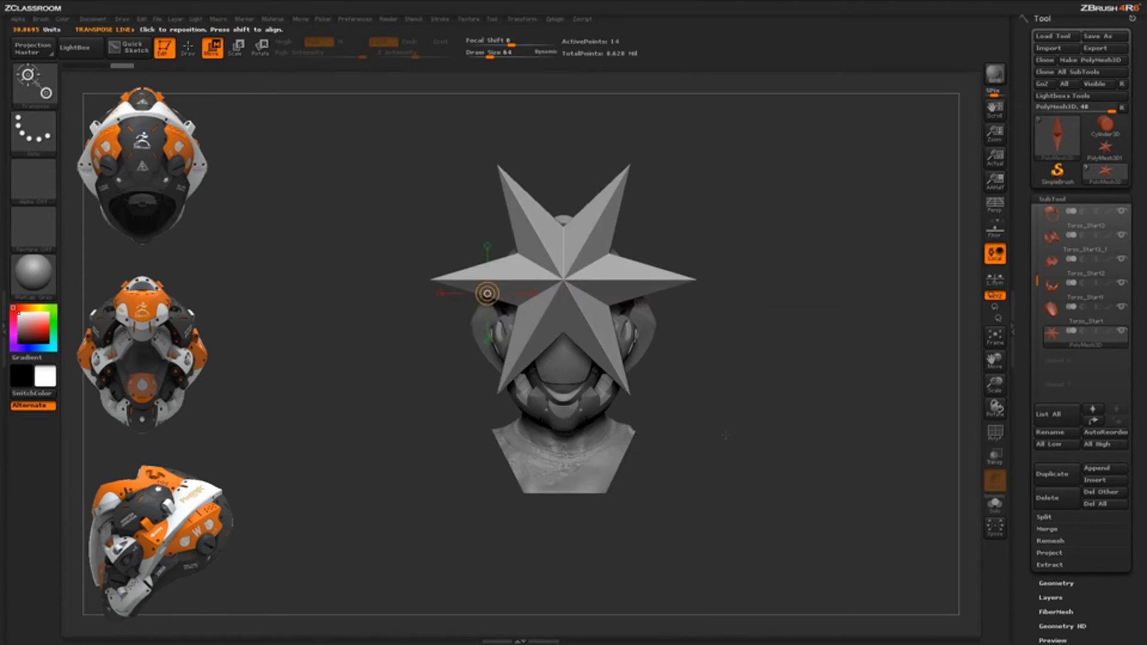
left_click(1122, 331)
key("f")
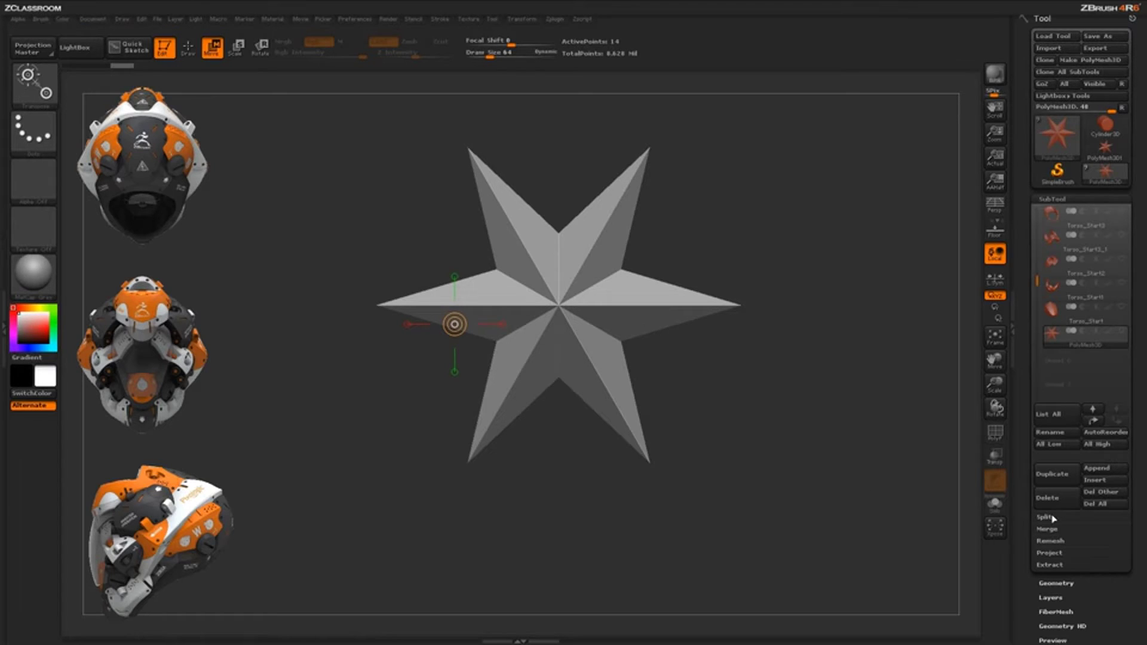
Open the geometry's ShadowBox options and look at the DynaMesh resolution and smoothness settings for comparison.
scroll(1062, 528, "down", 3)
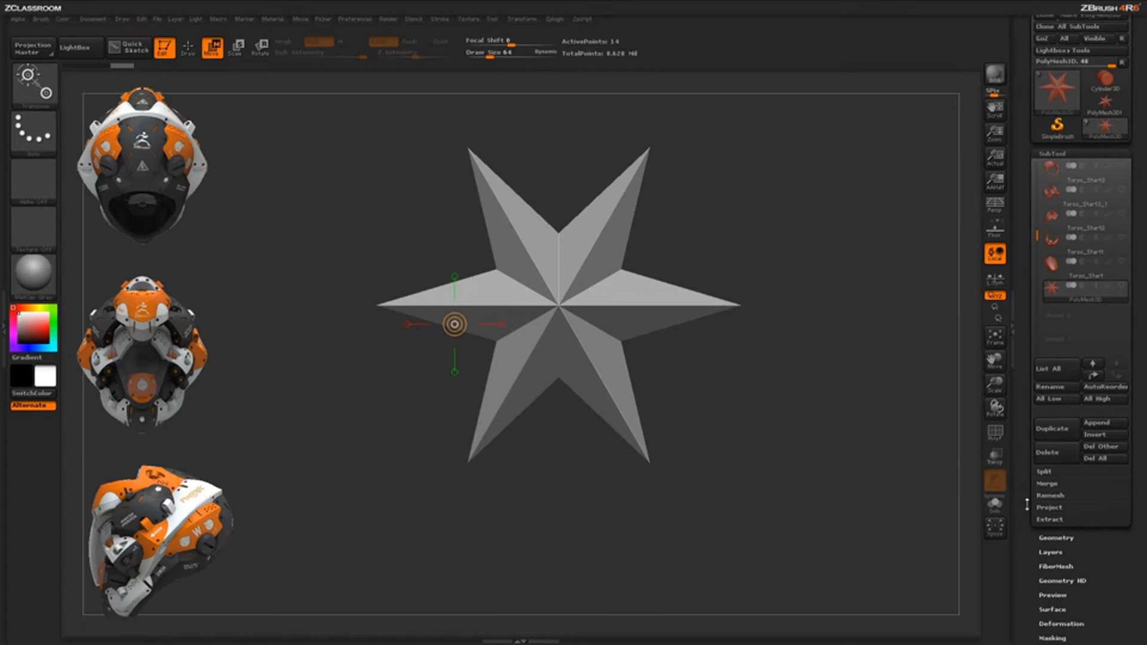
left_click(1055, 530)
scroll(1029, 591, "down", 5)
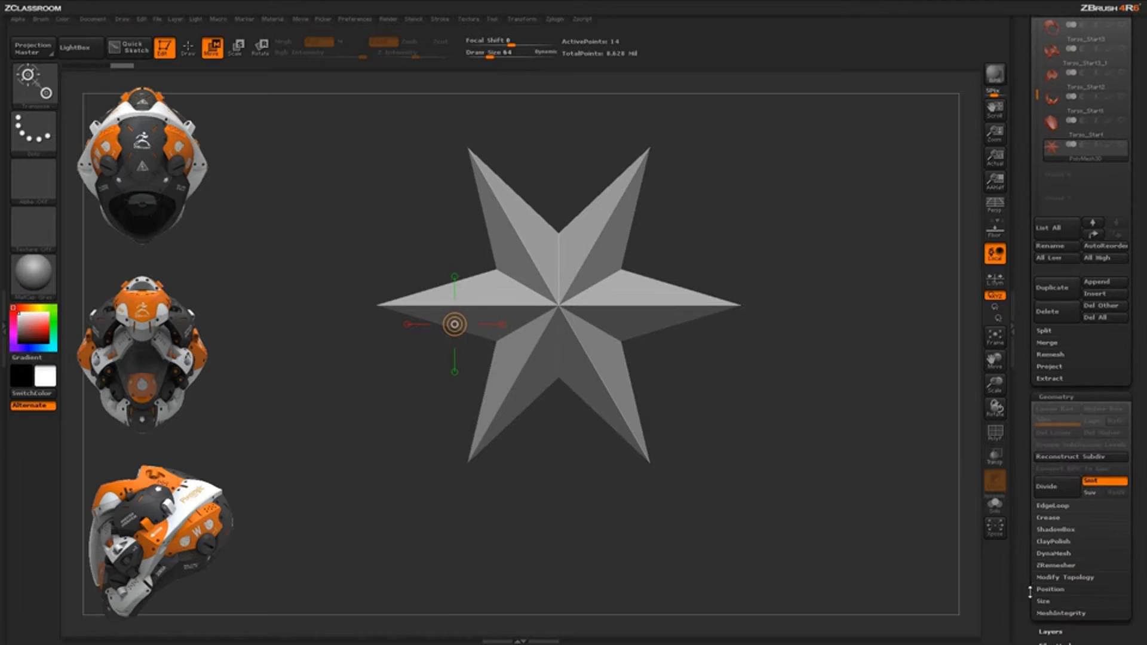
left_click(1055, 529)
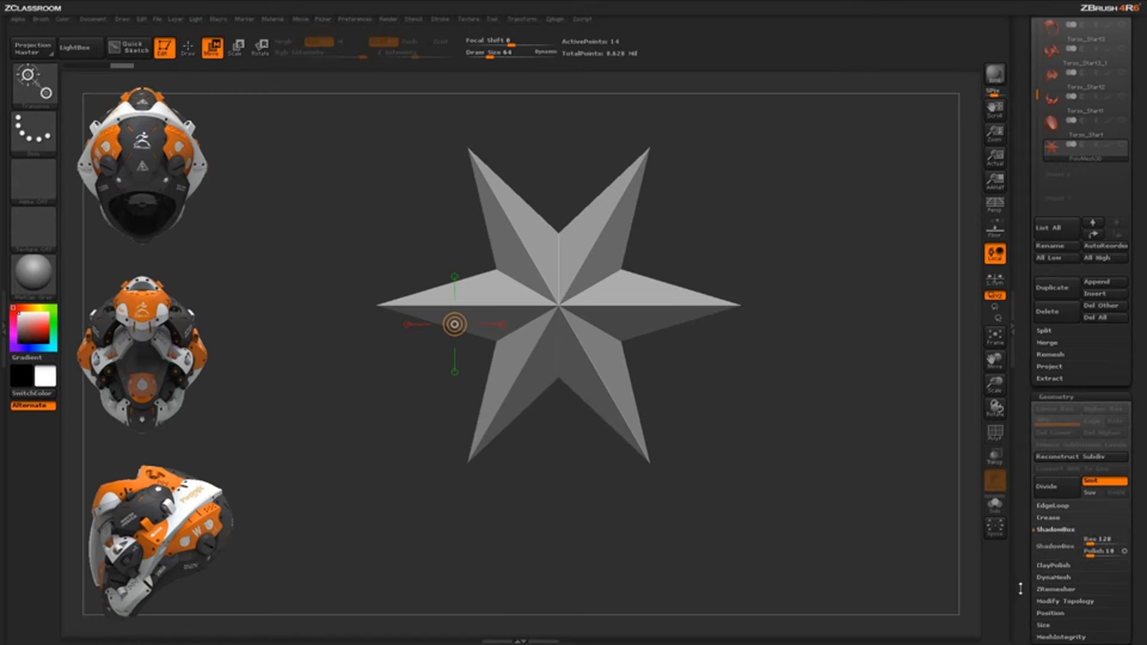
scroll(1009, 540, "down", 3)
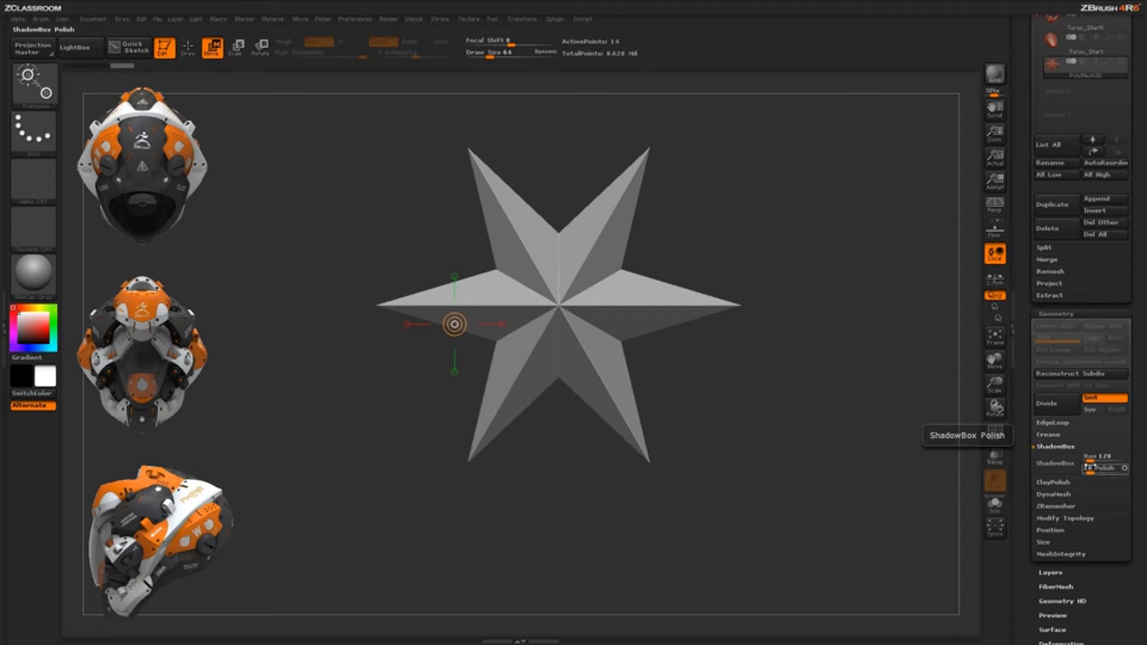
left_click(1054, 494)
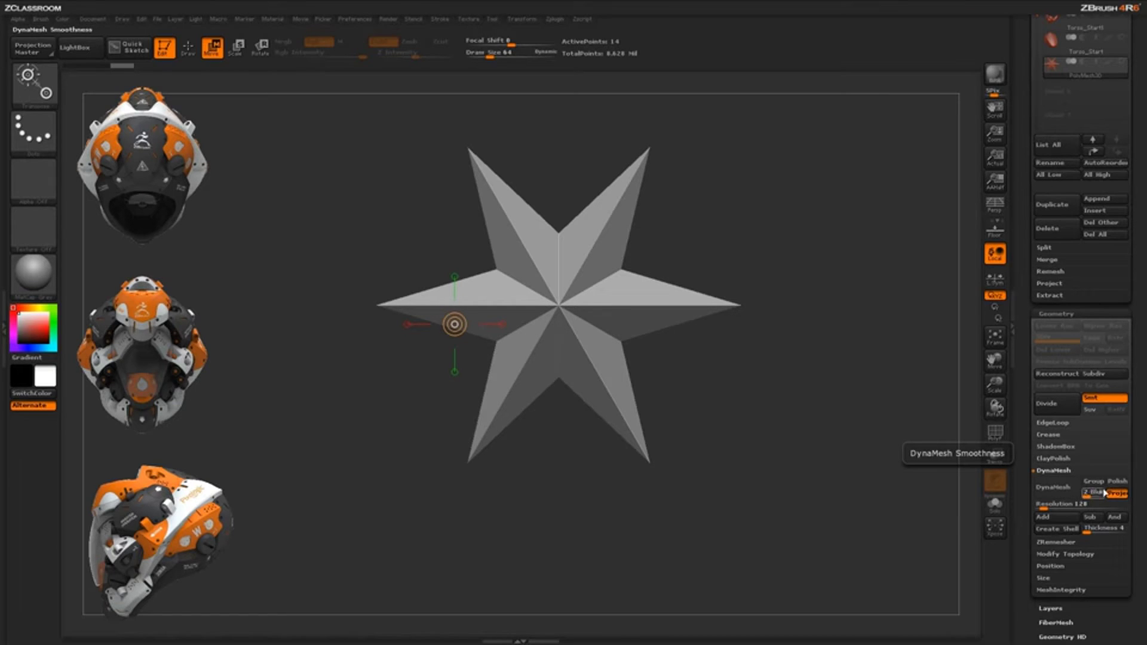
left_click(1055, 504)
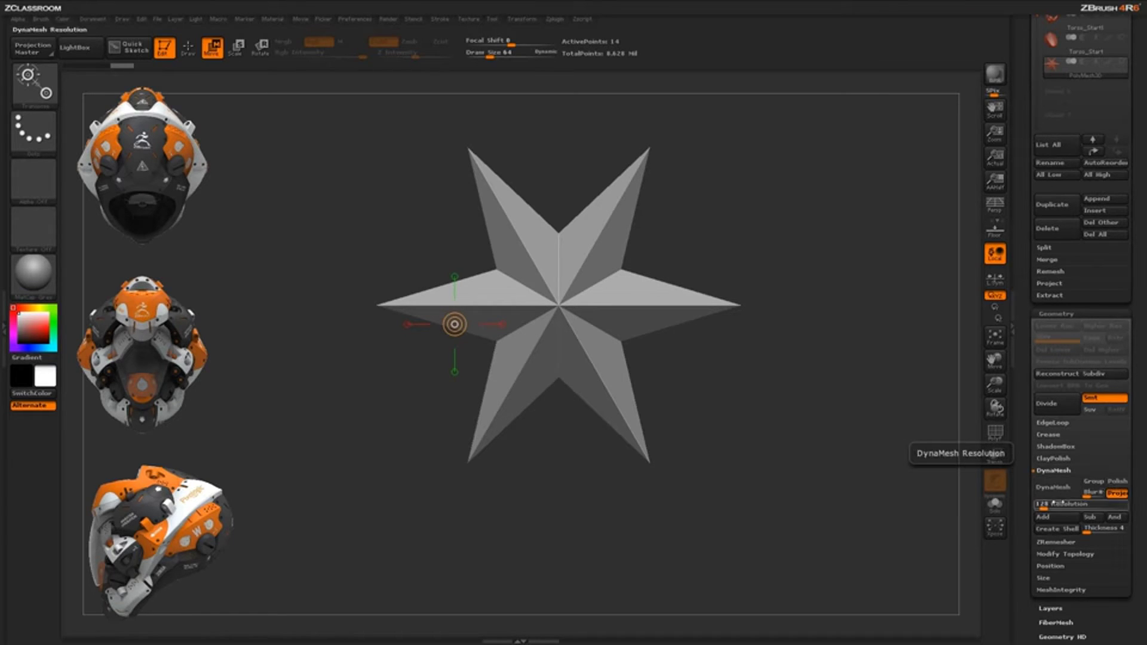
Set the ShadowBox resolution to 256 and turn on ShadowBox for the star.
left_click(1064, 447)
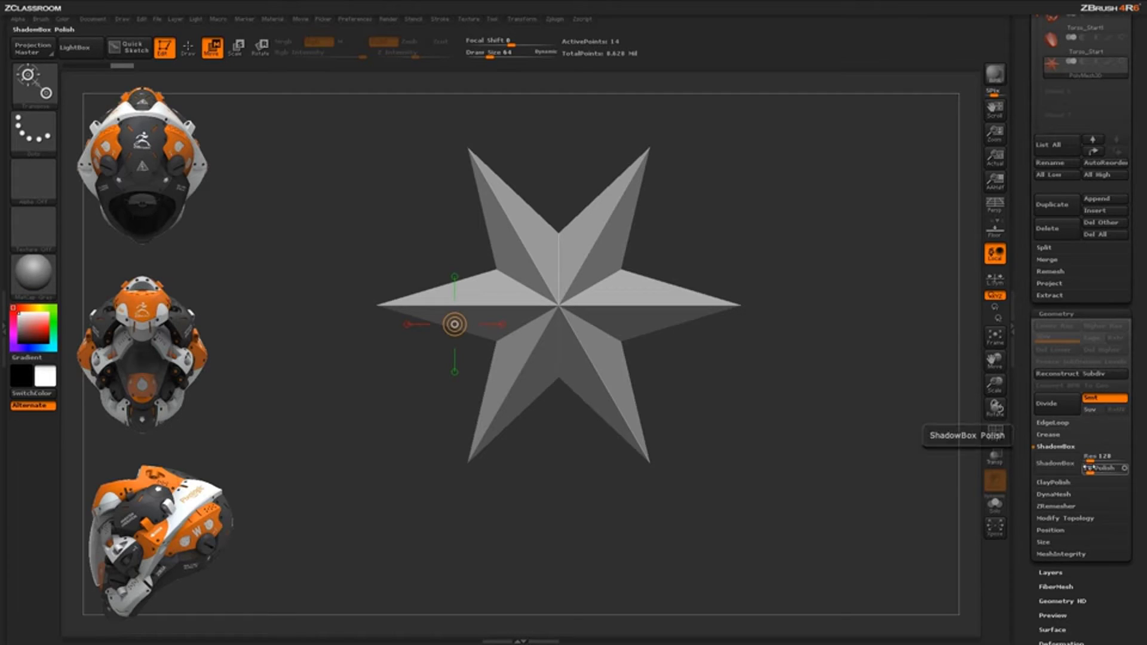
type("256")
key("Return")
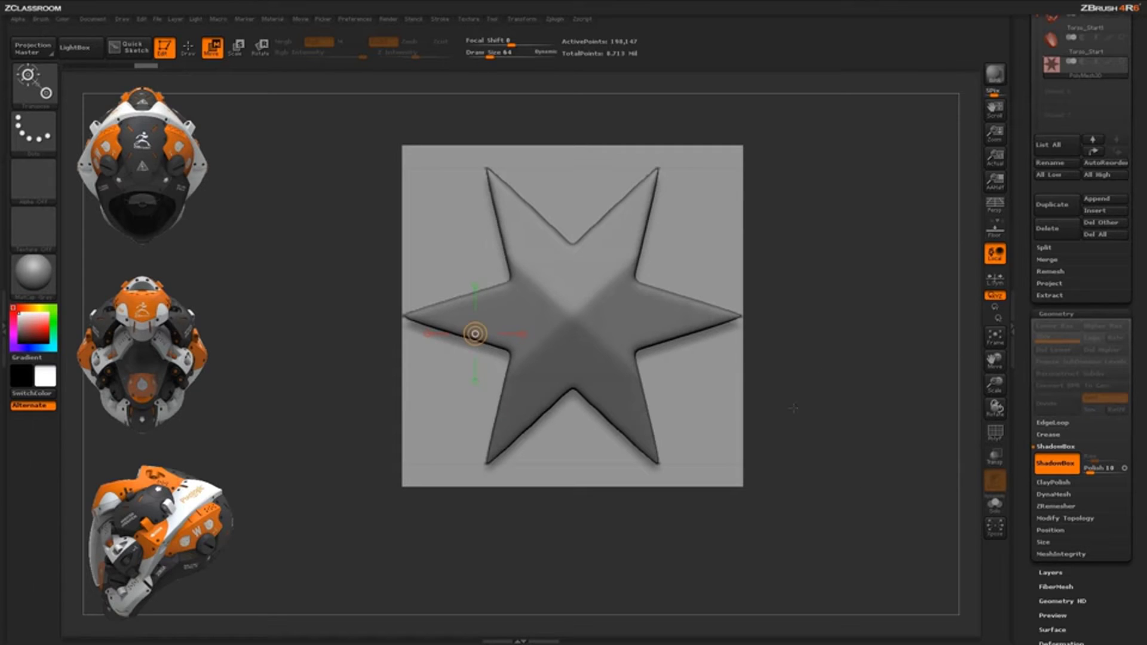
Return to Draw mode and examine the star and its shadows on the three ShadowBox planes from several angles.
key("q")
left_click_drag(842, 434, 632, 301)
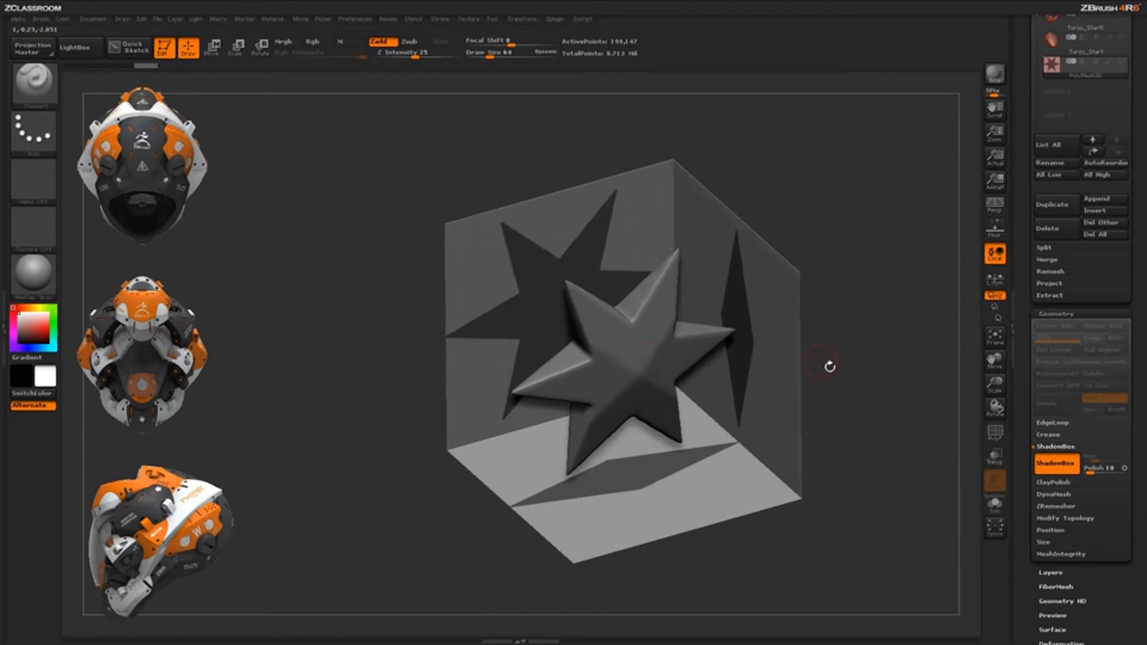
left_click_drag(830, 366, 533, 366)
left_click_drag(817, 381, 618, 202)
left_click_drag(874, 326, 830, 341)
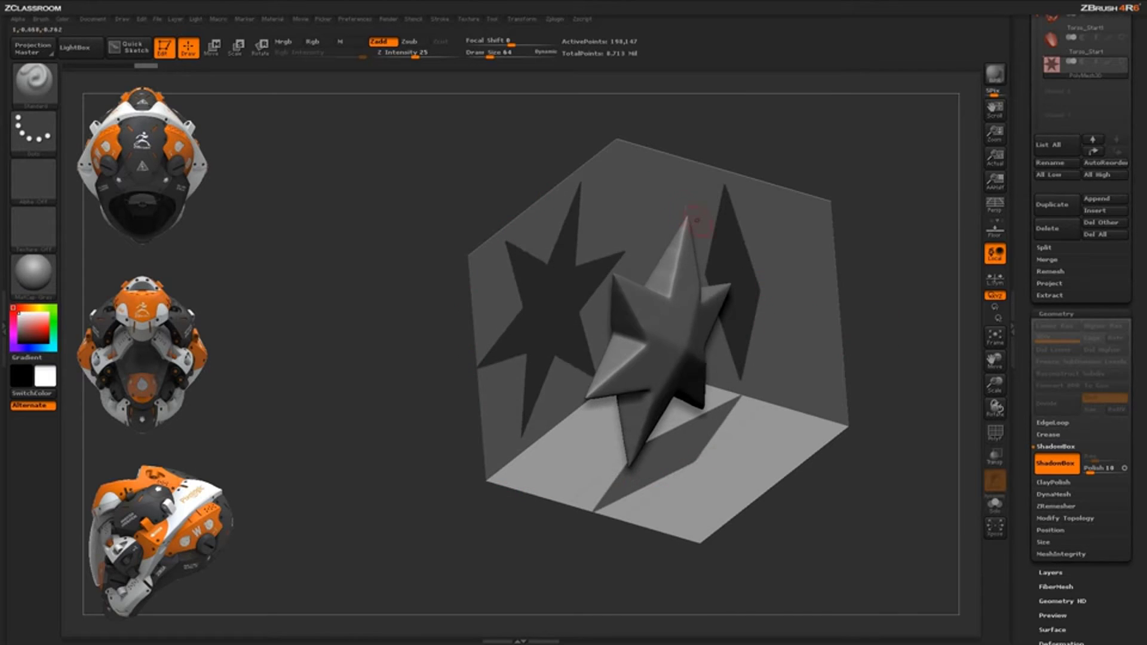
left_click_drag(857, 245, 818, 257)
left_click_drag(888, 387, 741, 205)
left_click_drag(757, 284, 789, 303)
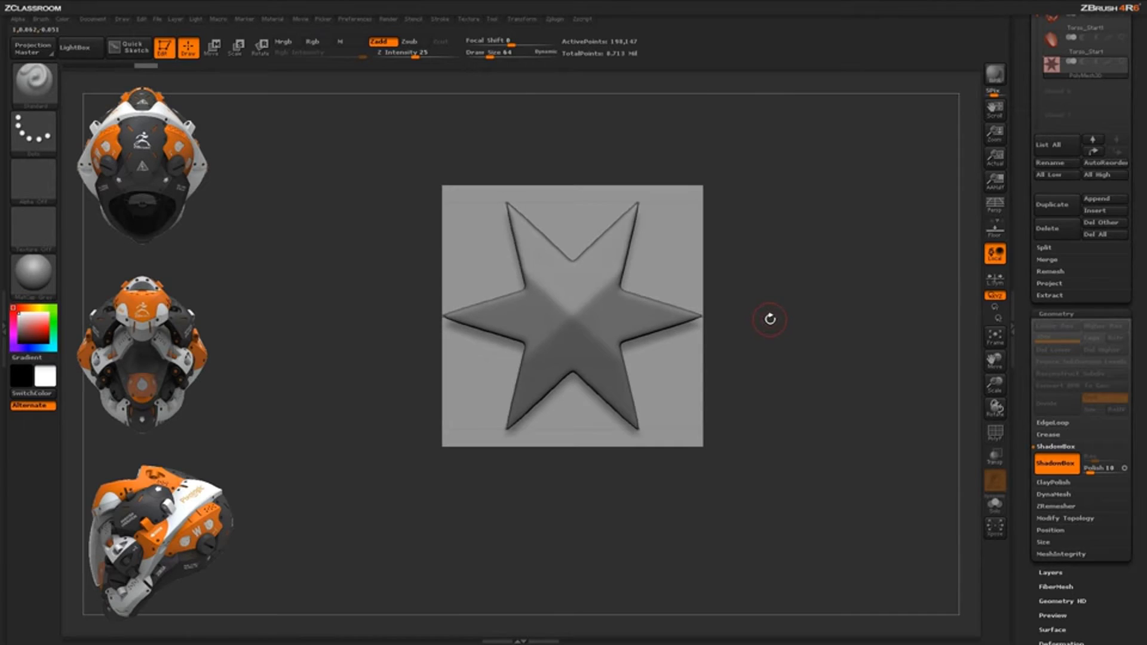
Clear all masks from the ShadowBox planes to remove the star.
mouse_move(767, 224)
left_mouse_down("ctrl")
mouse_move(765, 242)
mouse_move(856, 343)
left_mouse_up("ctrl")
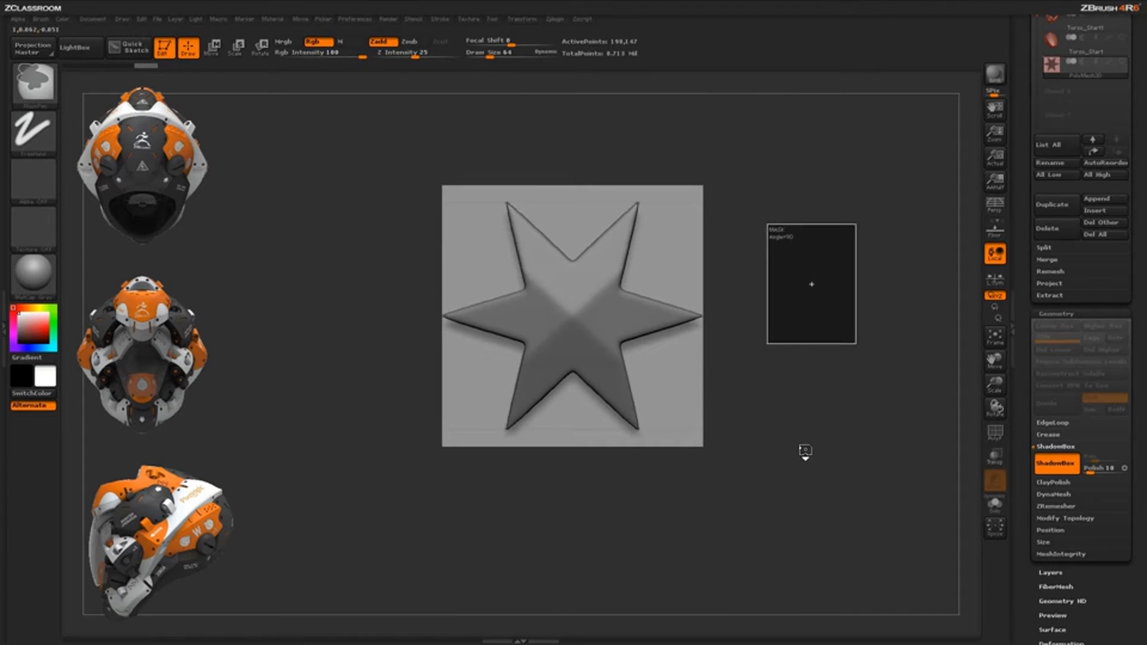
left_click_drag(802, 431, 702, 285)
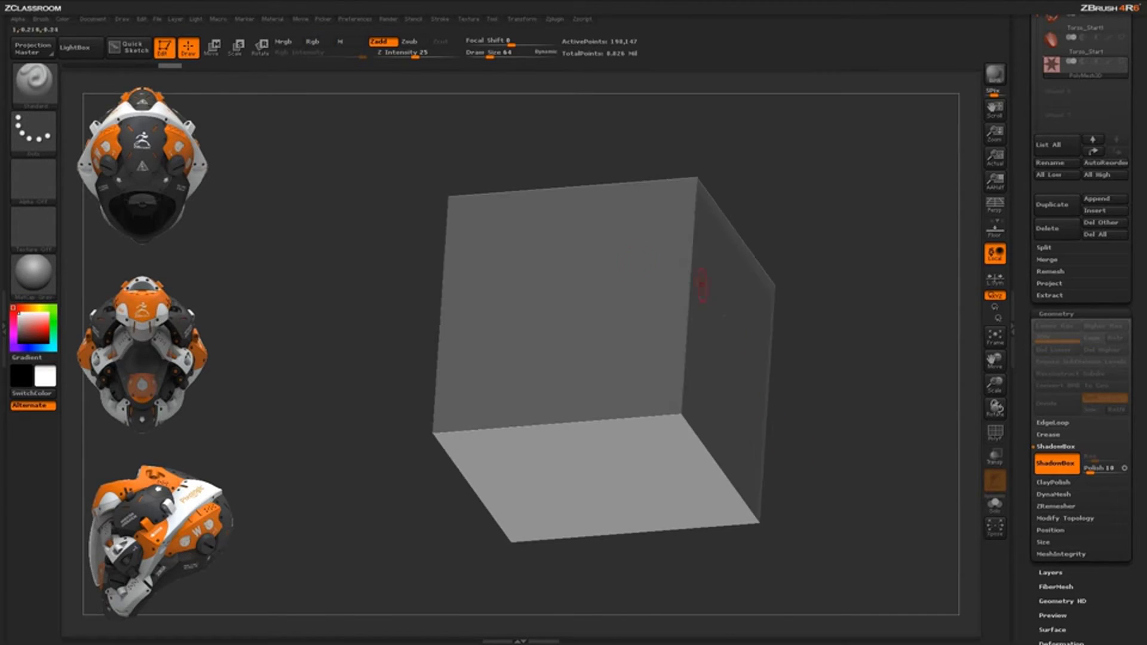
left_click_drag(819, 428, 837, 387)
left_click_drag(774, 286, 796, 336)
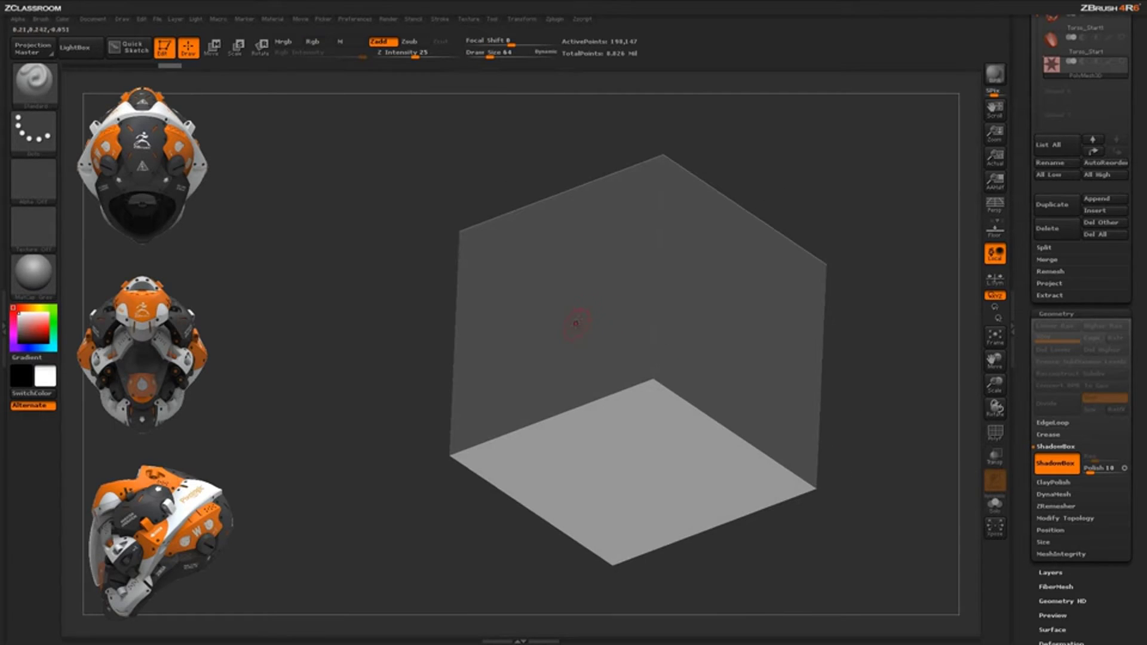
left_click_drag(839, 373, 820, 375)
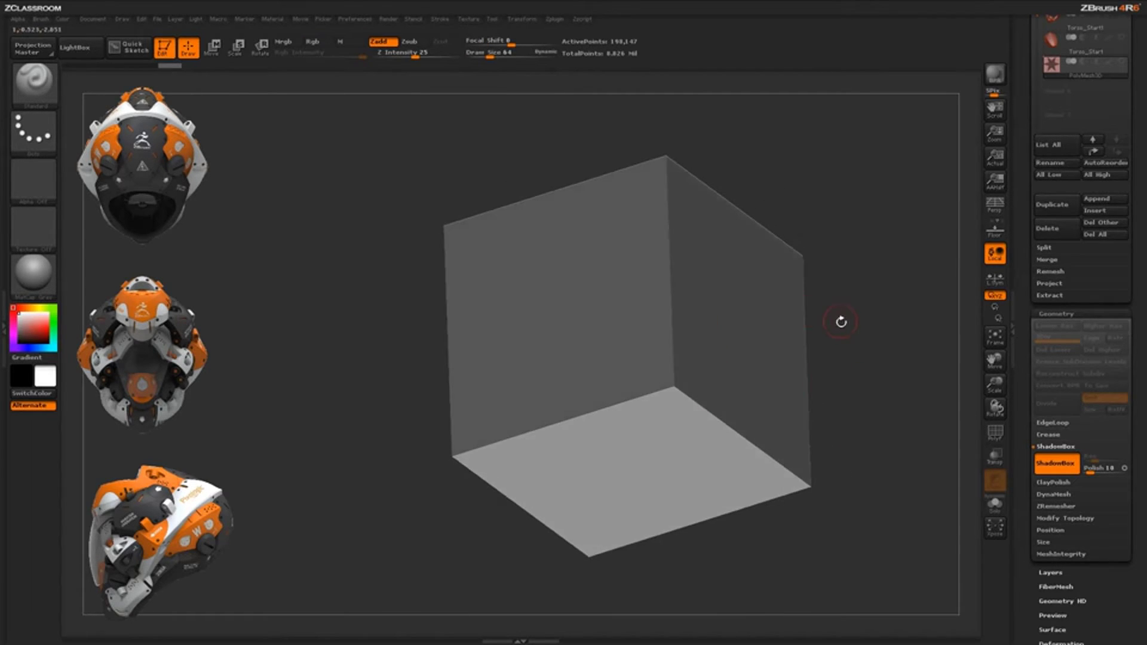
Paint a freehand question-mark-shaped mask on the ShadowBox back plane to generate a solid form.
left_click_drag(841, 322, 817, 343, "shift")
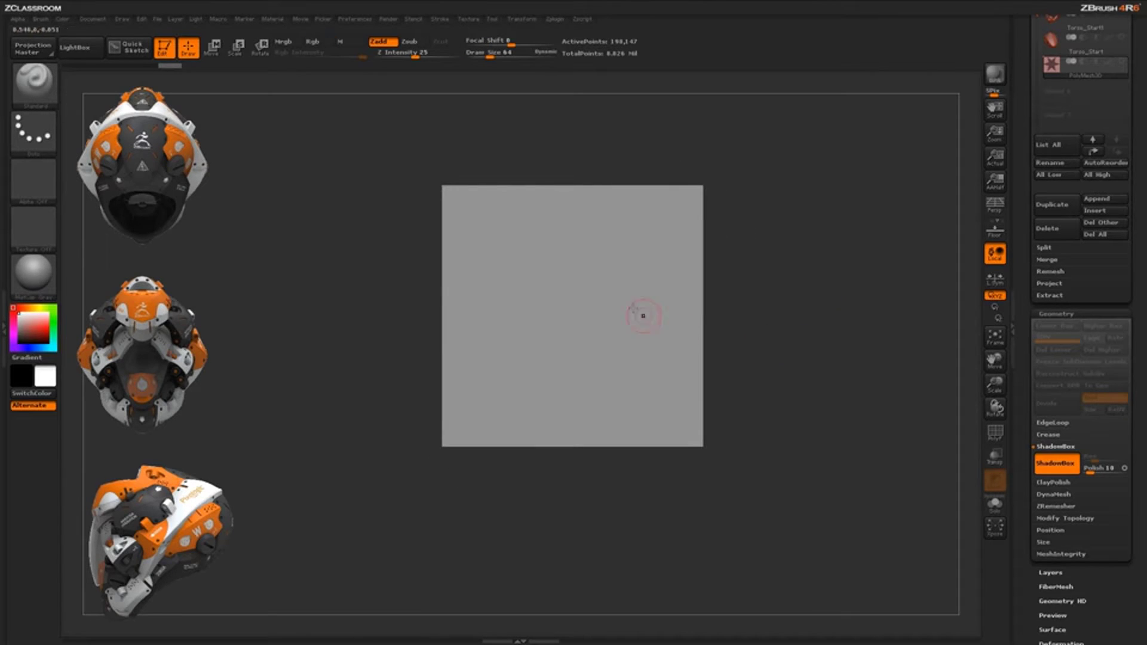
mouse_move(558, 249)
left_mouse_down("ctrl")
mouse_move(541, 250)
mouse_move(513, 293)
mouse_move(617, 296)
mouse_move(604, 353)
left_mouse_up("ctrl")
left_click_drag(801, 378, 744, 349)
mouse_move(805, 185)
left_mouse_down()
mouse_move(834, 175)
mouse_move(801, 199)
left_mouse_up()
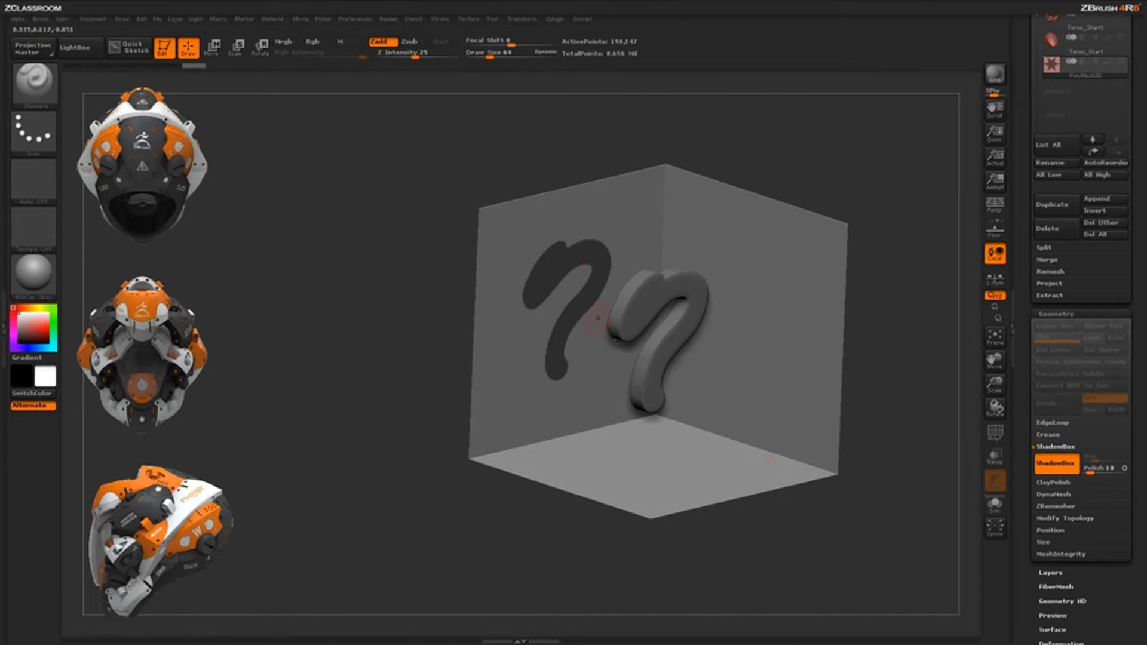
Add a mask dot on each side of the hook's lower end and two short curved branches on its outer curve.
left_click_drag(848, 521, 779, 471)
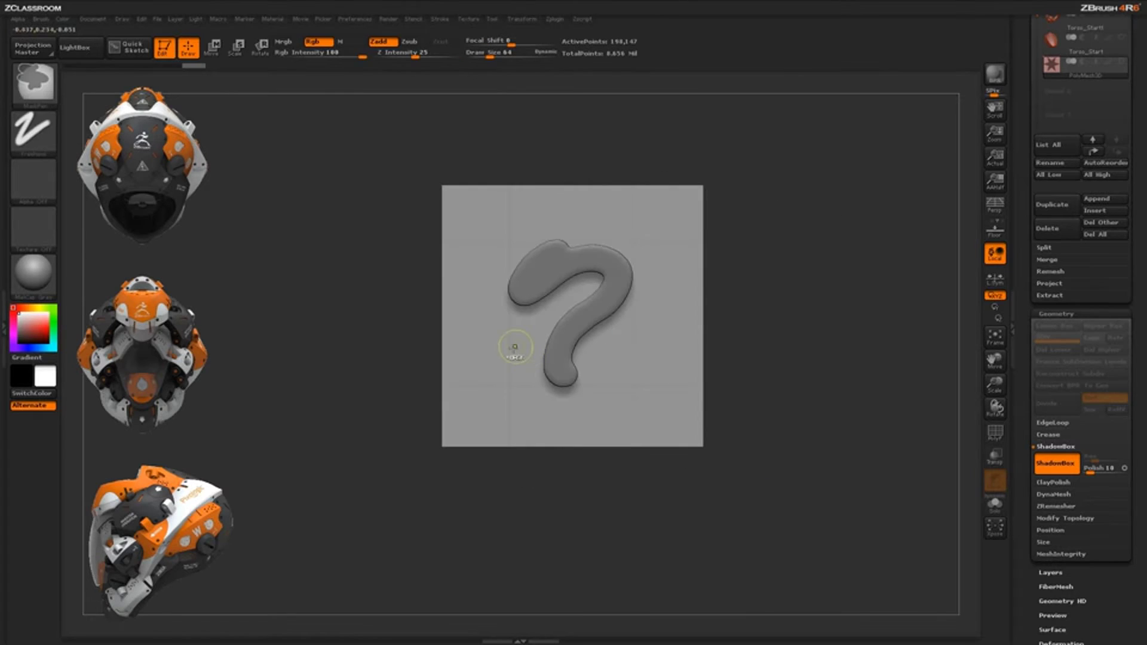
left_click_drag(511, 357, 507, 350, "ctrl")
left_click(635, 369, "ctrl")
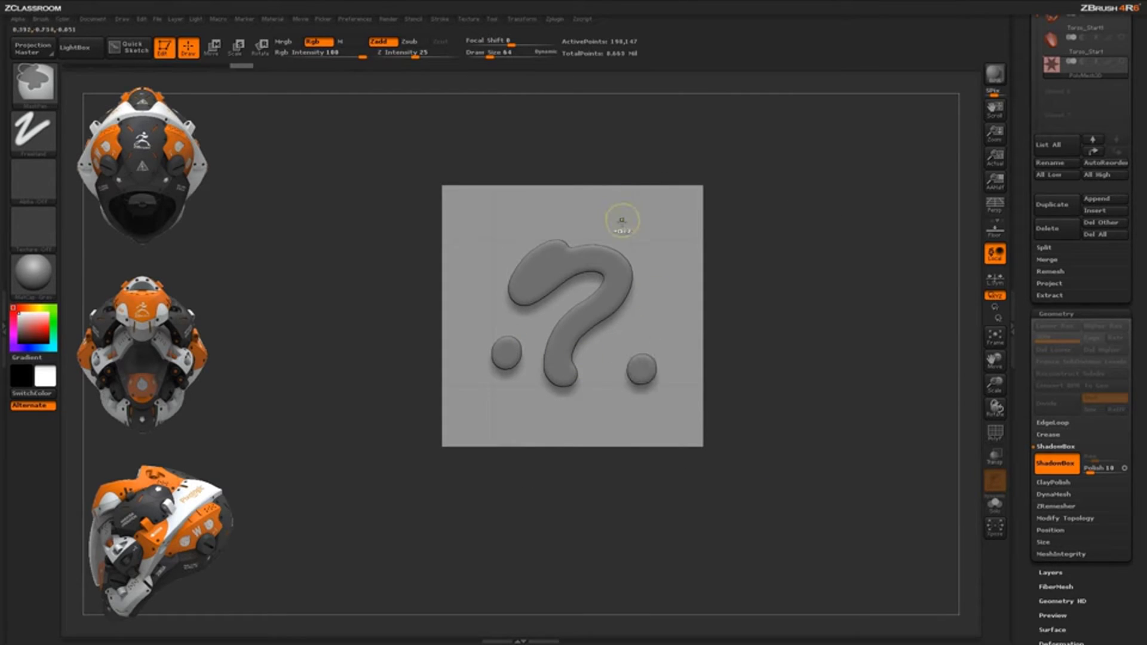
mouse_move(615, 246)
left_mouse_down("ctrl")
mouse_move(638, 222)
mouse_move(656, 235)
left_mouse_up("ctrl")
left_click_drag(622, 299, 652, 312, "ctrl")
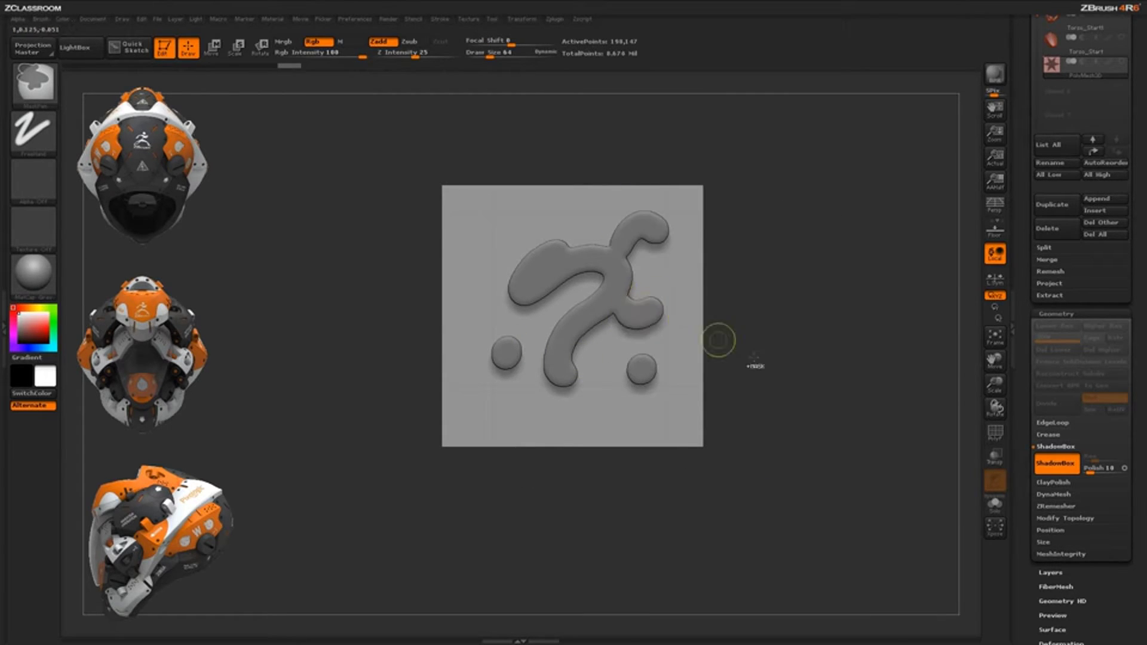
Erase a small round spot from the back-plane mask to cut a hole through the shape's wide upper lobe.
mouse_move(810, 389)
left_mouse_down()
mouse_move(860, 435)
mouse_move(850, 452)
mouse_move(825, 437)
left_mouse_up()
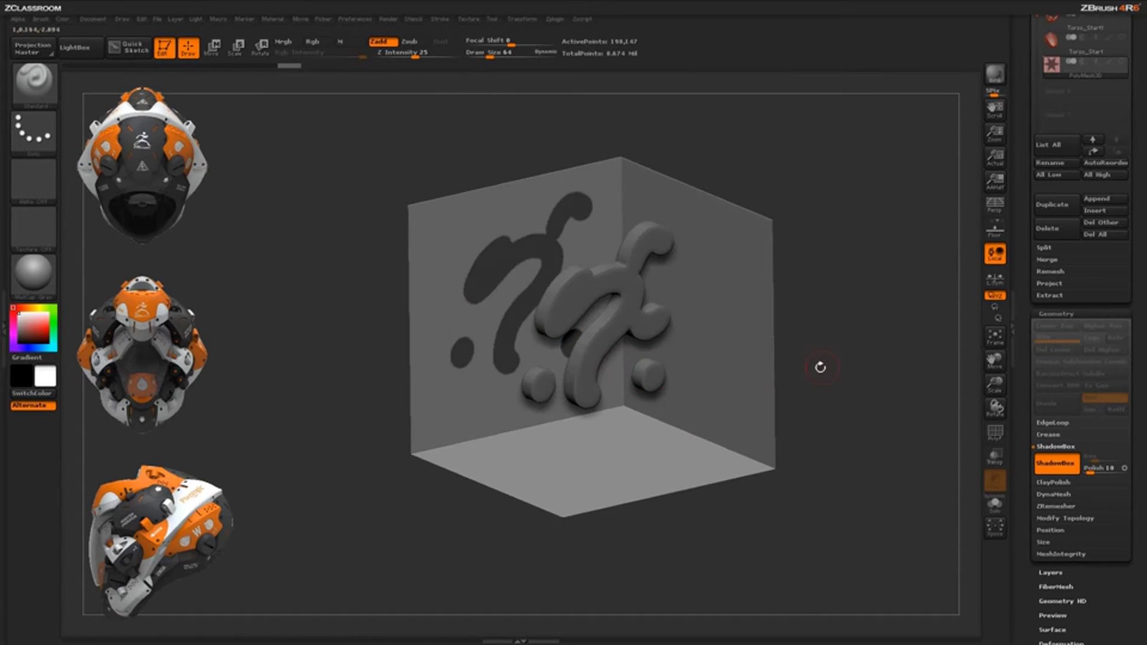
left_click_drag(820, 367, 702, 312, "shift")
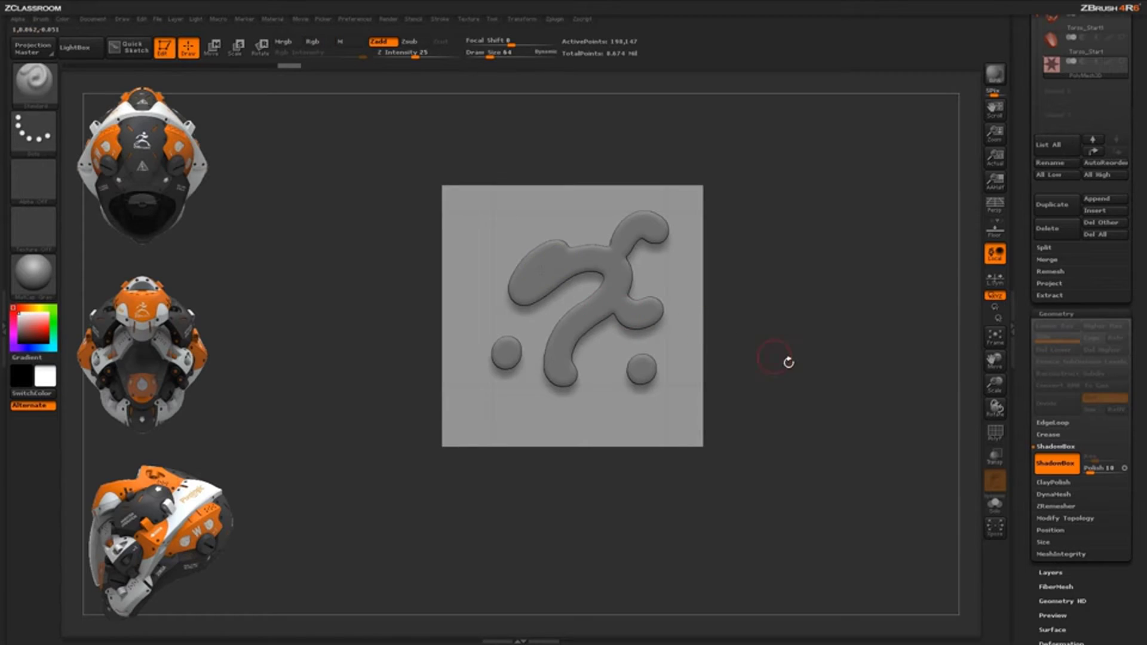
mouse_move(786, 363)
left_mouse_down()
mouse_move(814, 384)
mouse_move(748, 272)
left_mouse_up()
mouse_move(852, 308)
left_mouse_down("shift")
mouse_move(824, 296)
mouse_move(822, 310)
mouse_move(768, 306)
left_mouse_up("shift")
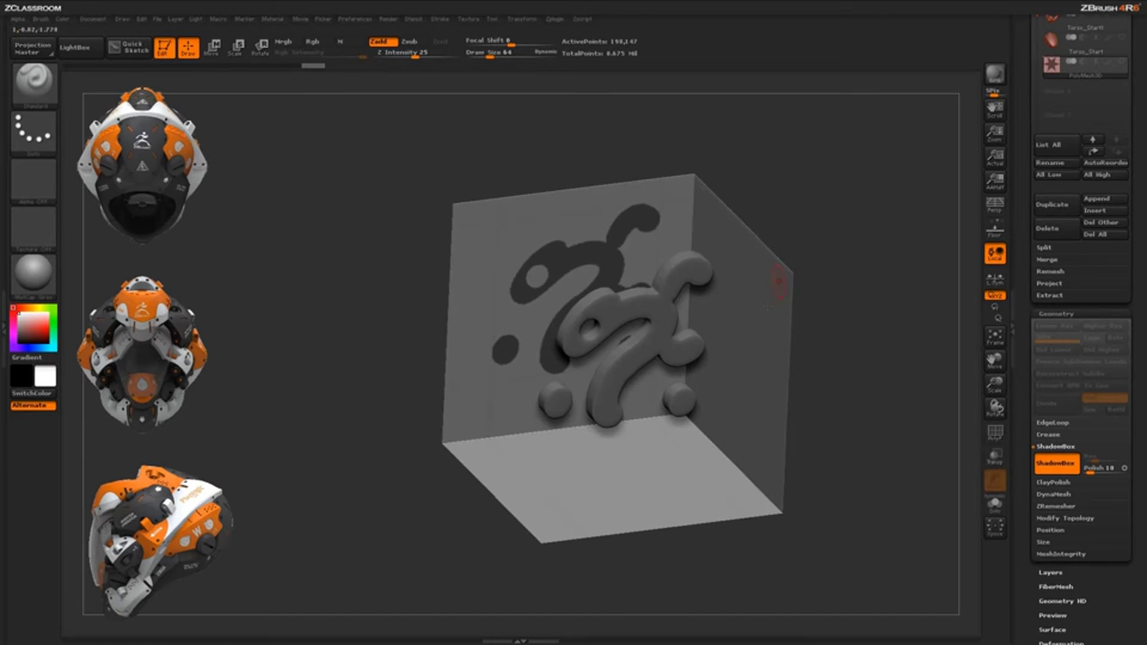
Turn on perspective and erase a small round spot from the mask where the upper branch meets the hook.
left_click(994, 205)
mouse_move(866, 307)
left_mouse_down()
mouse_move(875, 288)
mouse_move(856, 305)
mouse_move(782, 323)
mouse_move(821, 306)
mouse_move(841, 317)
mouse_move(836, 353)
left_mouse_up()
left_click(596, 260, "ctrl+alt")
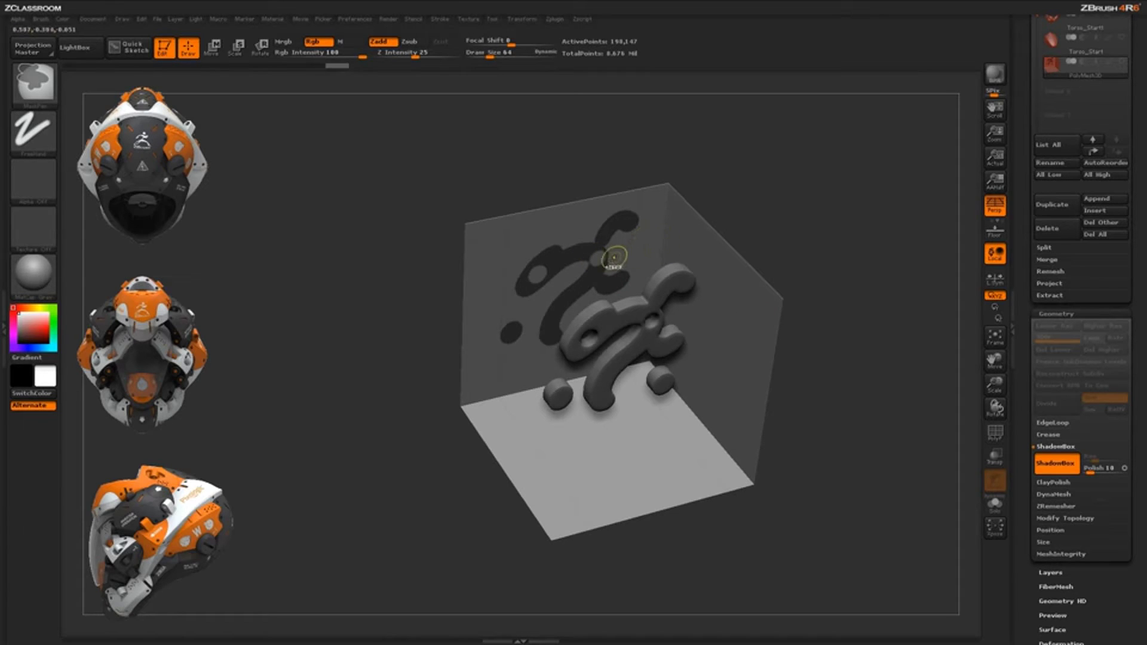
Add a short branch and a curved upper-left stroke to the back-plane mask, and erase the dot left of the hook's lower end.
left_click_drag(605, 263, 629, 254, "ctrl")
mouse_move(737, 233)
left_mouse_down()
mouse_move(781, 225)
mouse_move(744, 234)
left_mouse_up()
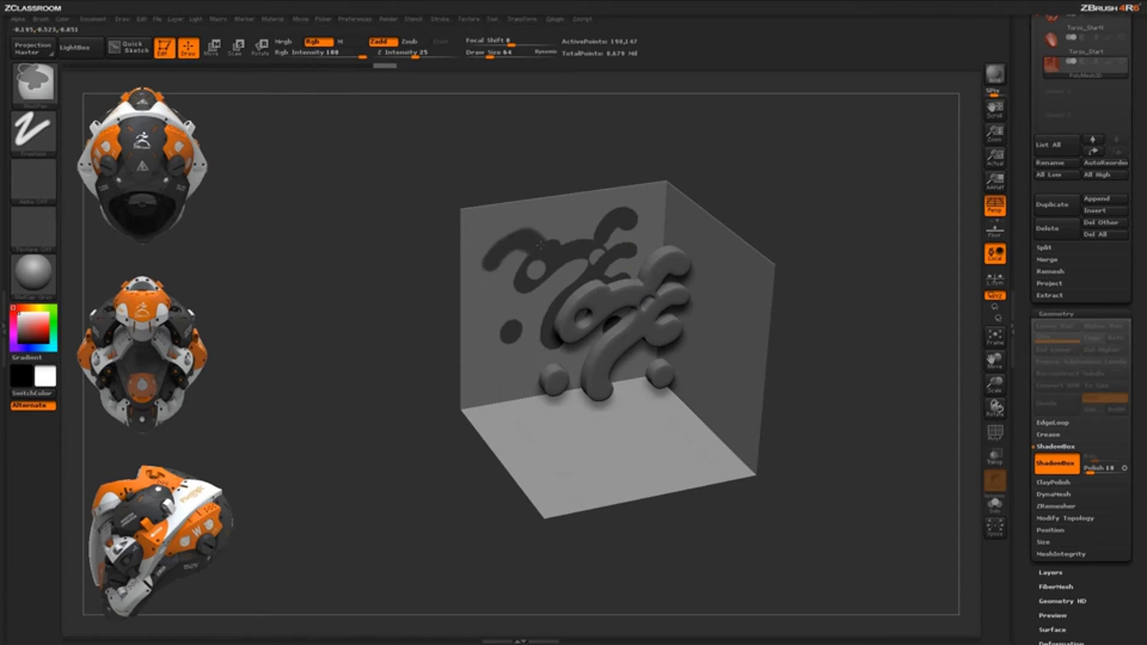
mouse_move(822, 256)
left_mouse_down()
mouse_move(818, 288)
mouse_move(801, 297)
mouse_move(817, 300)
left_mouse_up()
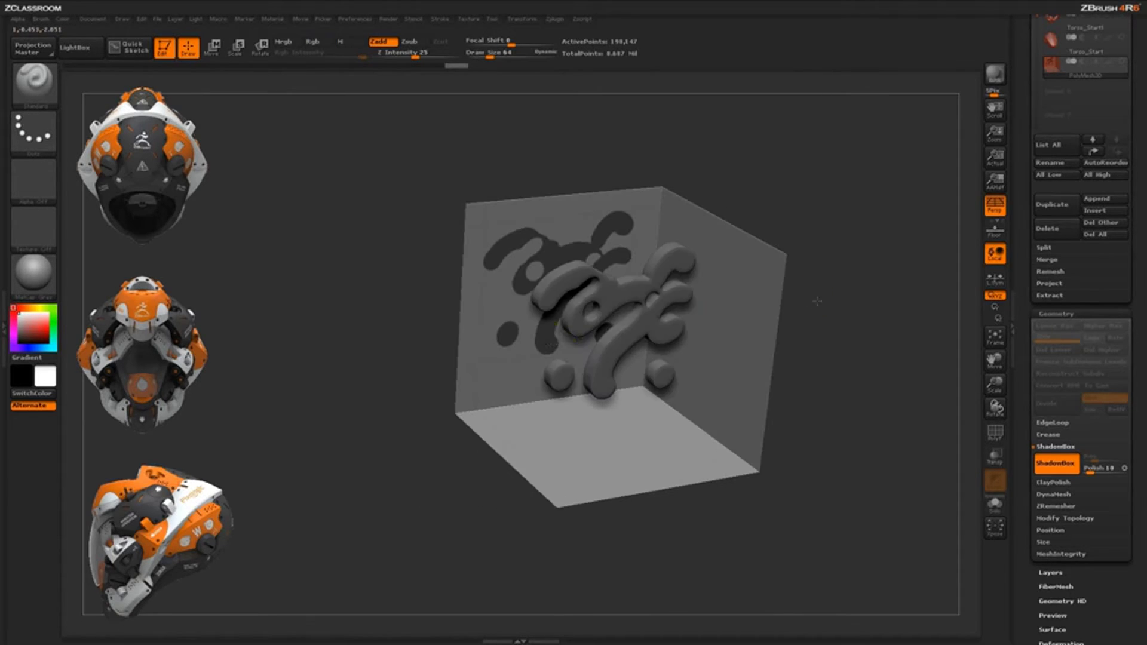
left_click_drag(507, 334, 511, 338, "ctrl+alt")
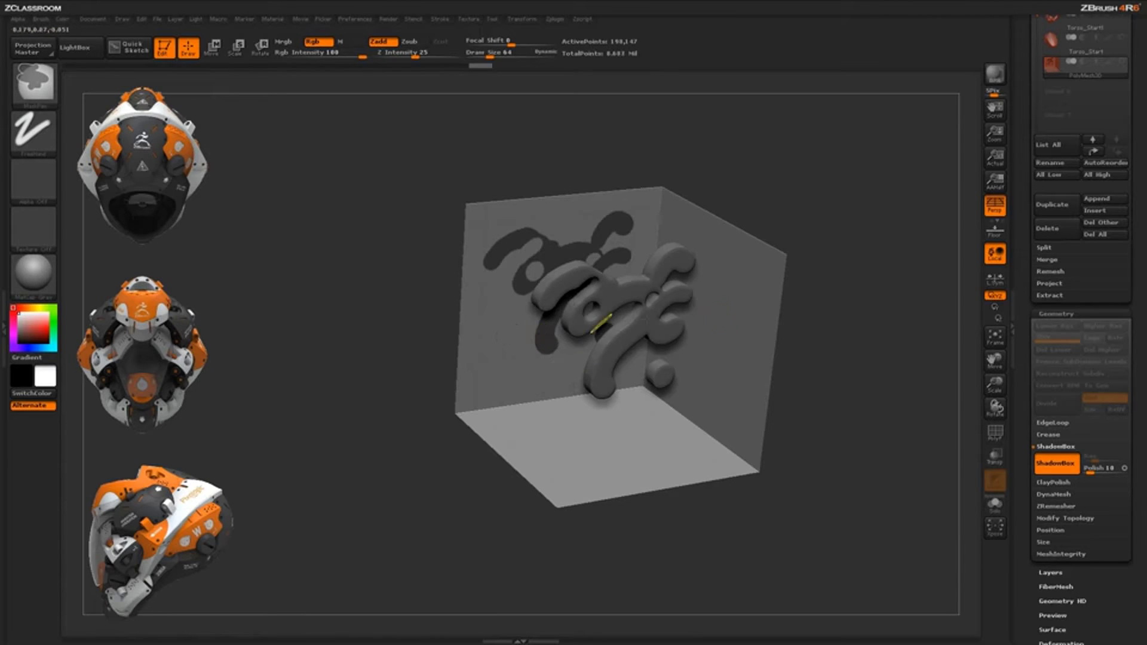
Clear all ShadowBox masks and mask a tall rectangle running down from the upper edge of the back plane.
left_click_drag(794, 299, 817, 300, "shift")
mouse_move(400, 146)
left_mouse_down("ctrl")
mouse_move(505, 368)
mouse_move(657, 386)
left_mouse_up("ctrl")
left_click_drag(525, 152, 588, 340, "ctrl")
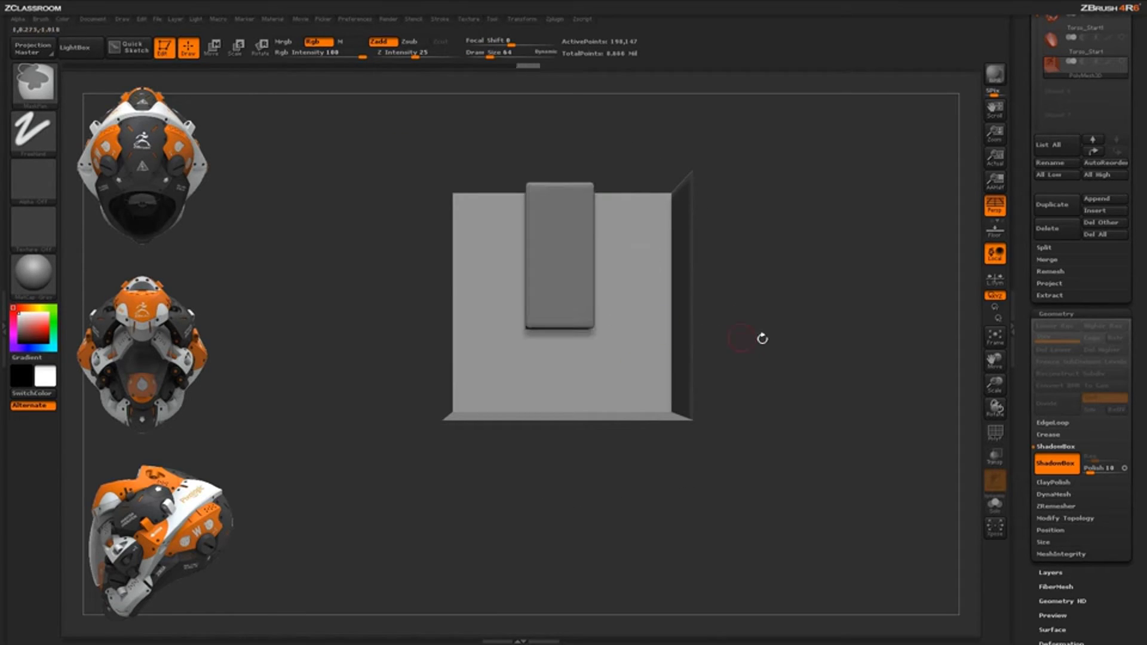
Paint a small freehand squiggle mask below and to the left of the rectangle on the back plane.
left_click_drag(761, 333, 697, 358)
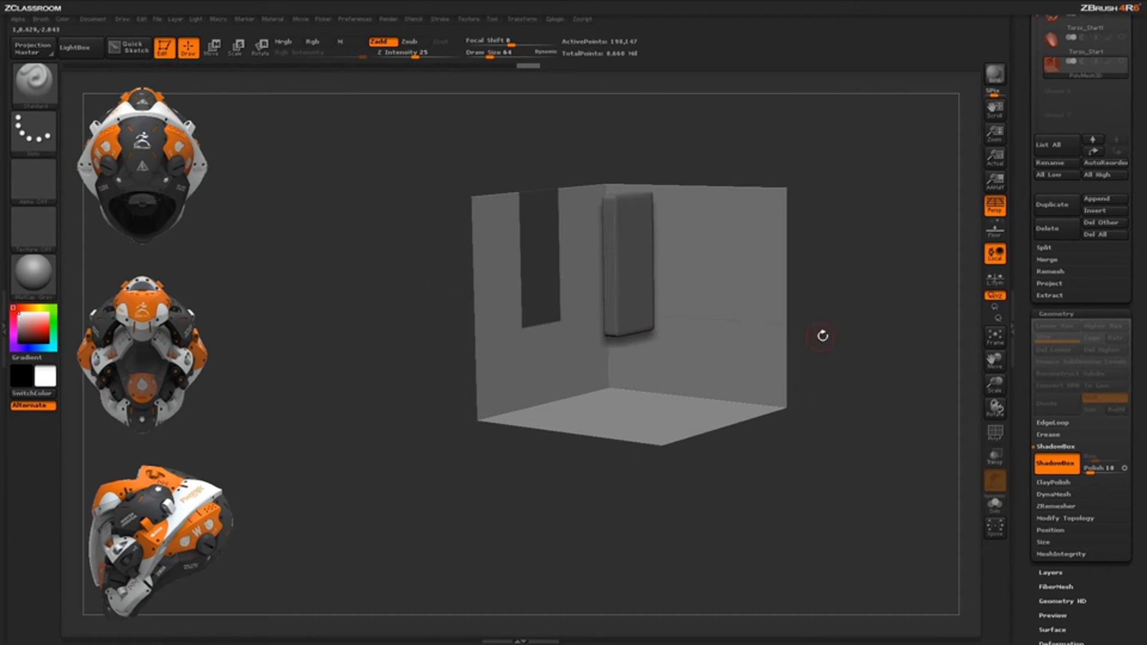
left_click_drag(823, 336, 531, 415)
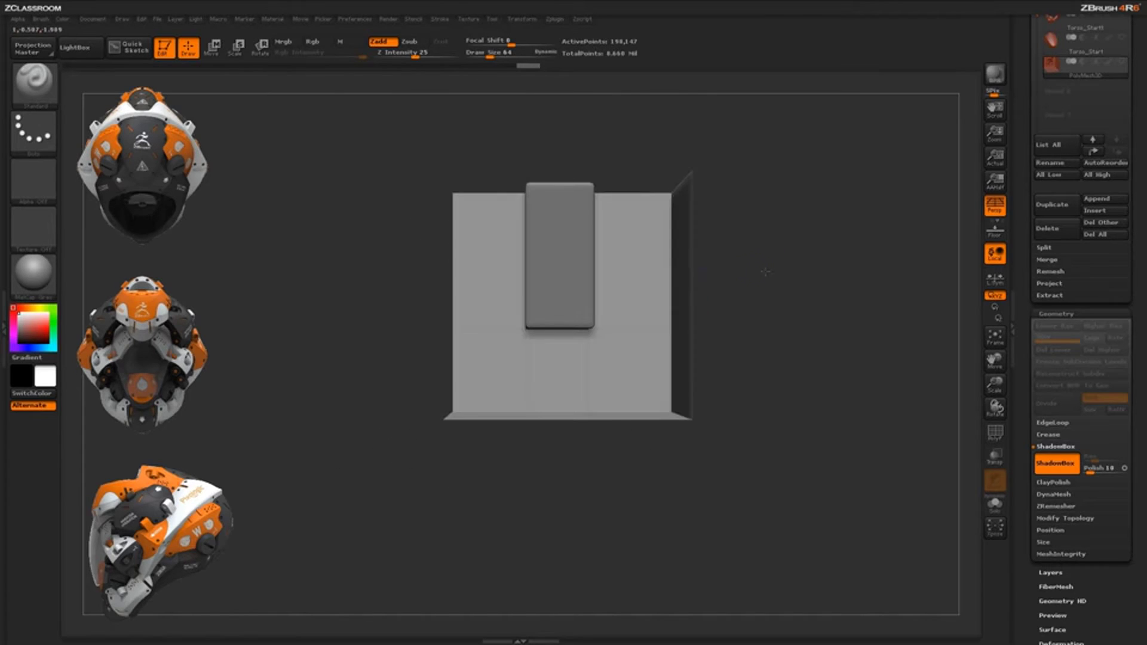
left_click_drag(611, 269, 551, 310)
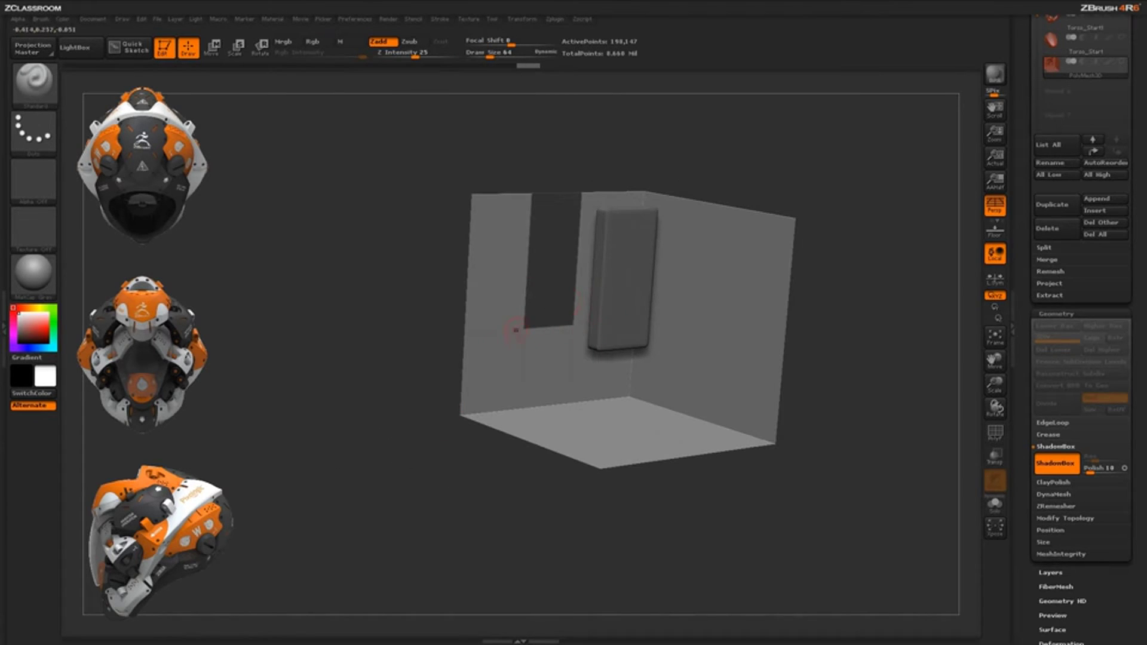
mouse_move(490, 437)
left_mouse_down()
mouse_move(489, 463)
mouse_move(463, 458)
left_mouse_up()
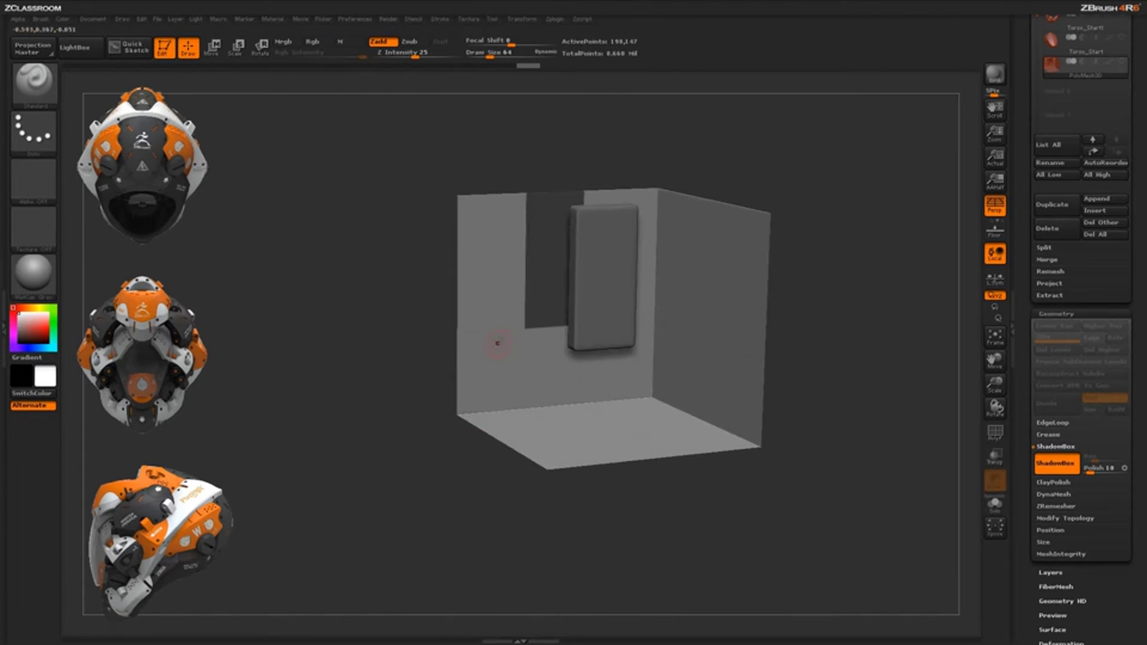
mouse_move(493, 328)
left_mouse_down("ctrl")
mouse_move(478, 358)
mouse_move(513, 359)
left_mouse_up("ctrl")
left_click_drag(489, 493, 528, 458)
Turn off perspective and mask a wider tall rectangle over the existing solid on the ShadowBox side plane to thicken the block.
left_click_drag(735, 206, 766, 199, "shift")
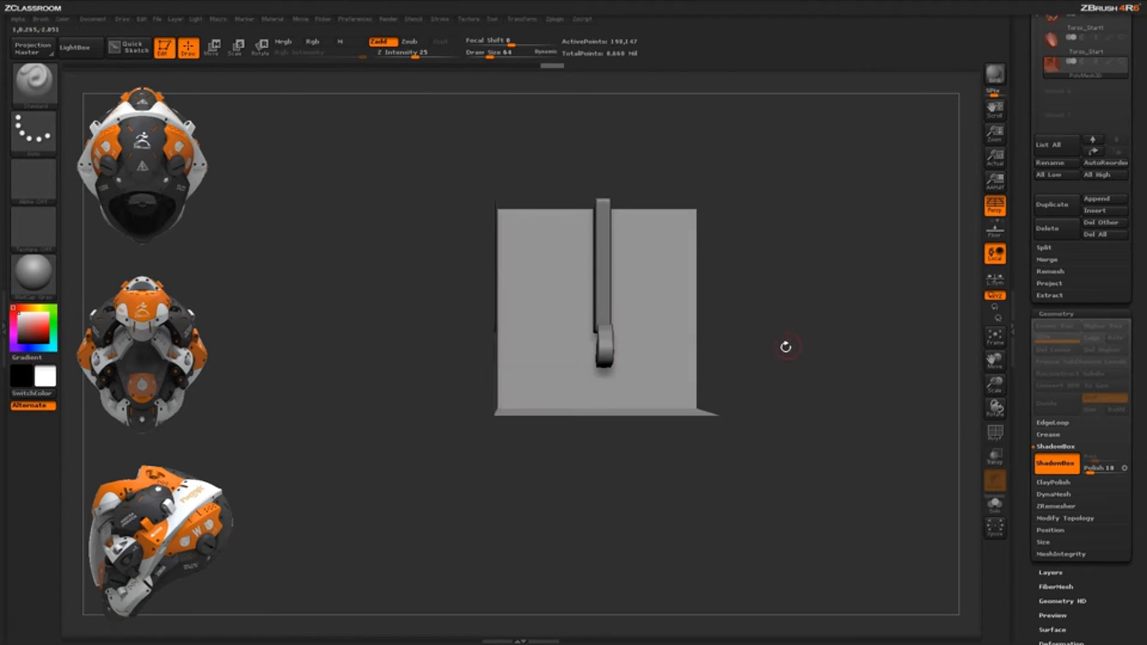
left_click_drag(785, 346, 789, 307)
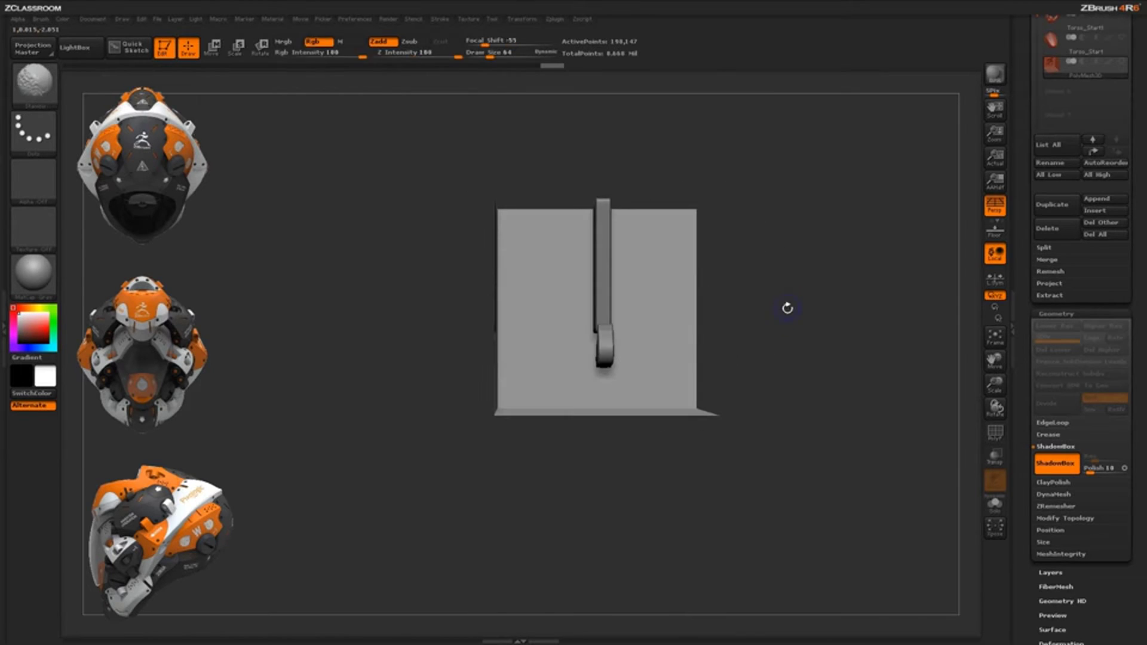
key("p")
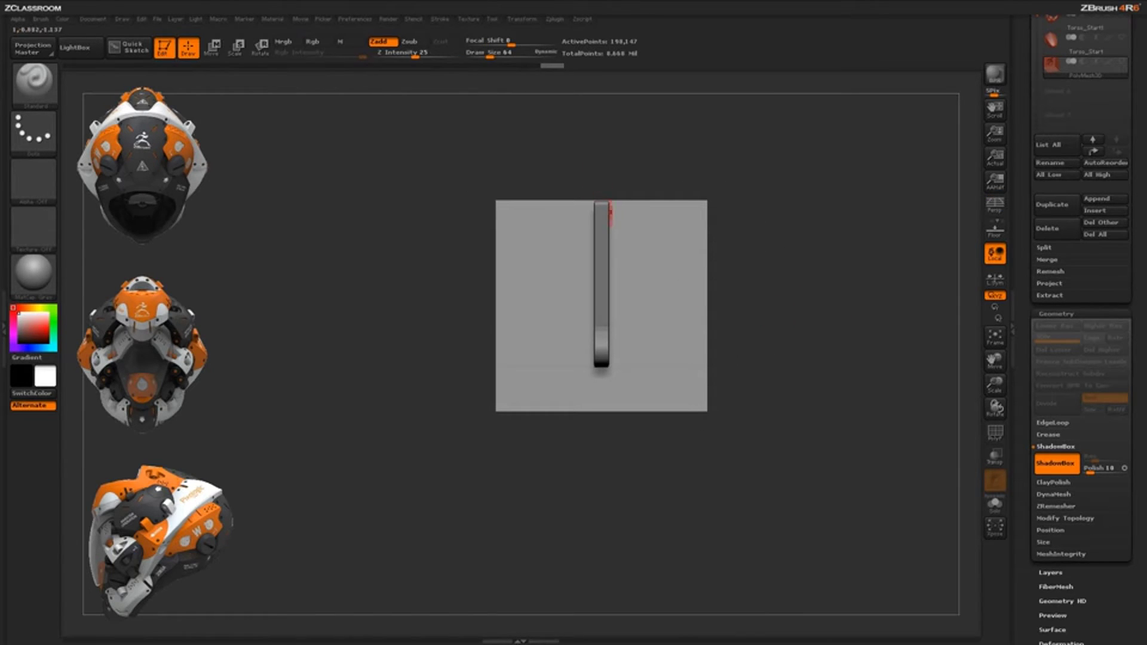
mouse_move(574, 152)
left_mouse_down("ctrl")
mouse_move(604, 371)
mouse_move(634, 380)
left_mouse_up("ctrl")
left_click_drag(785, 395, 793, 354)
left_click_drag(519, 491, 773, 323)
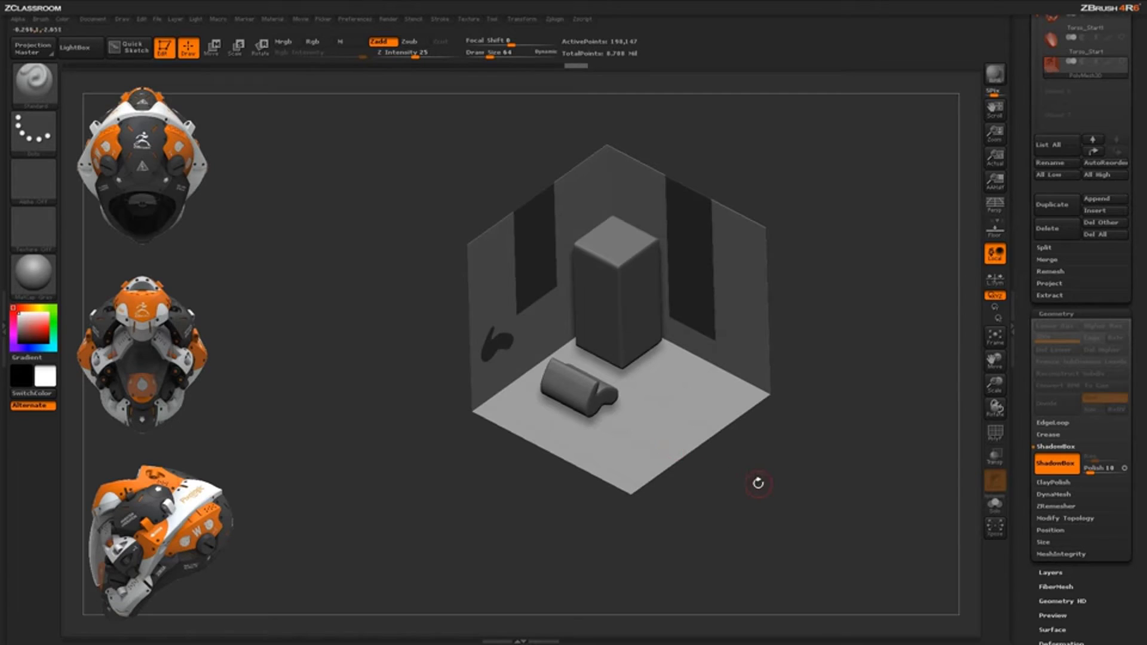
Paint a freehand C-shaped mask on the ShadowBox floor plane and add a rectangular mask across it.
mouse_move(740, 469)
left_mouse_down()
mouse_move(749, 524)
mouse_move(687, 381)
left_mouse_up()
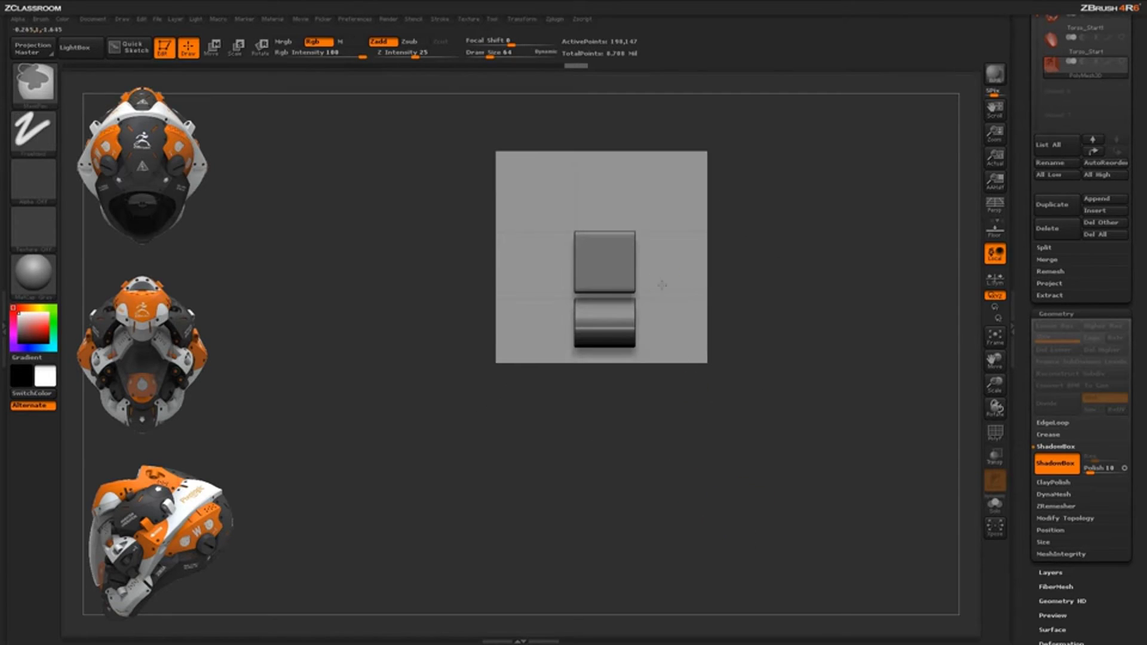
mouse_move(662, 285)
left_mouse_down()
mouse_move(547, 222)
mouse_move(628, 216)
mouse_move(660, 227)
left_mouse_up()
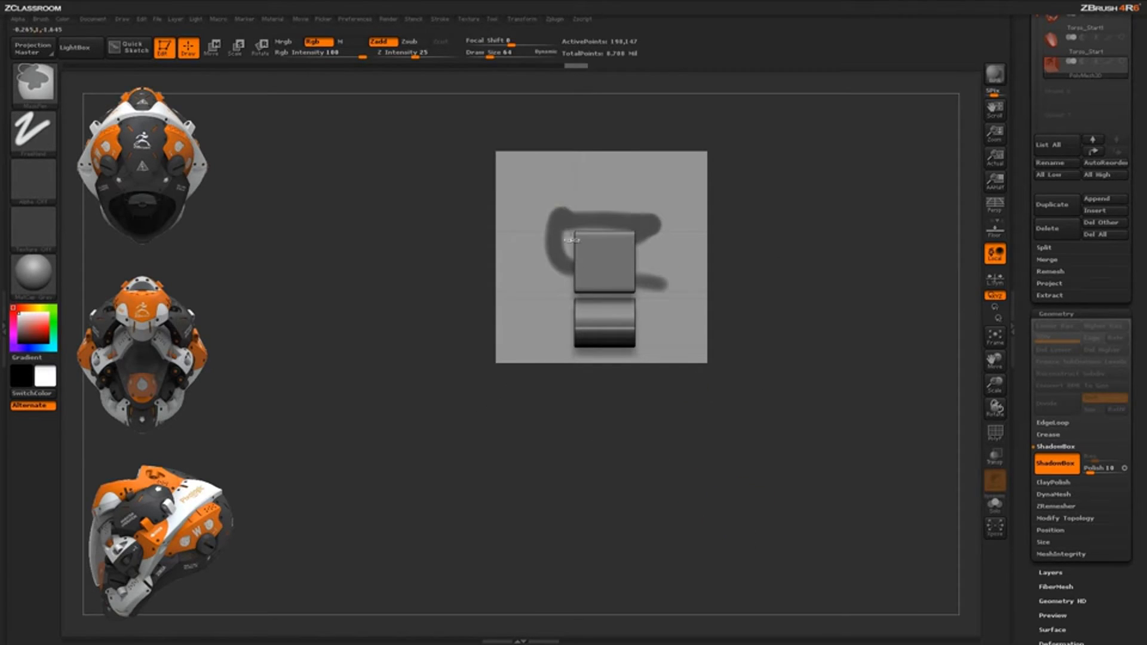
left_click_drag(766, 405, 744, 377)
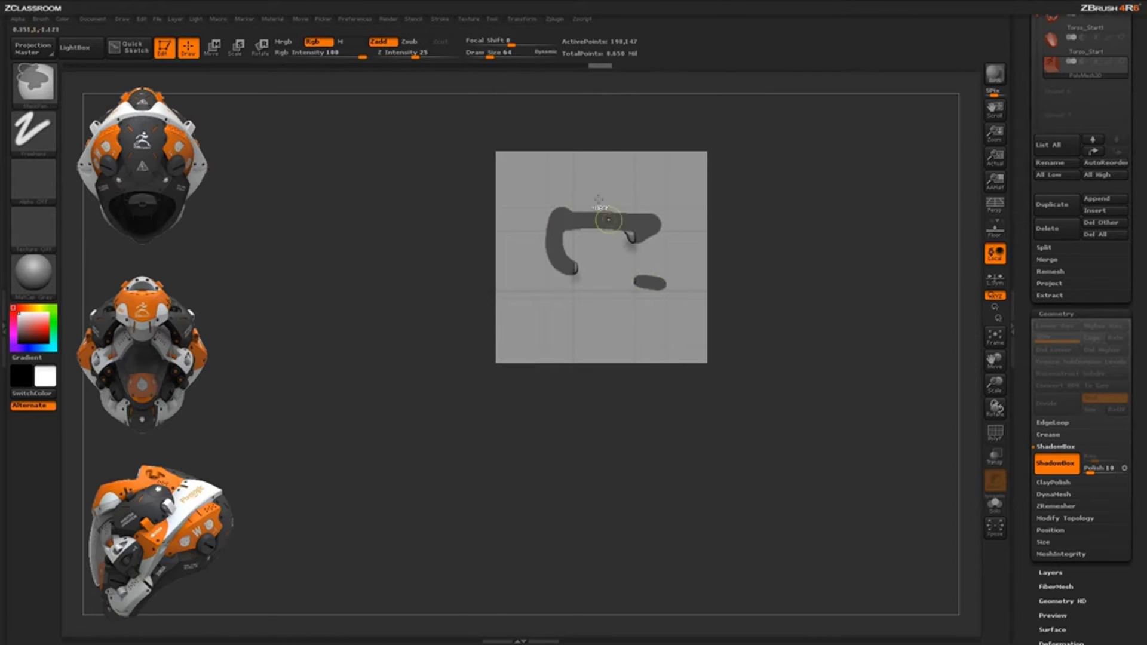
left_click_drag(567, 118, 653, 305, "ctrl")
mouse_move(779, 412)
left_mouse_down()
mouse_move(795, 325)
mouse_move(730, 306)
mouse_move(669, 385)
mouse_move(637, 463)
mouse_move(610, 273)
left_mouse_up()
left_click_drag(759, 435, 750, 422)
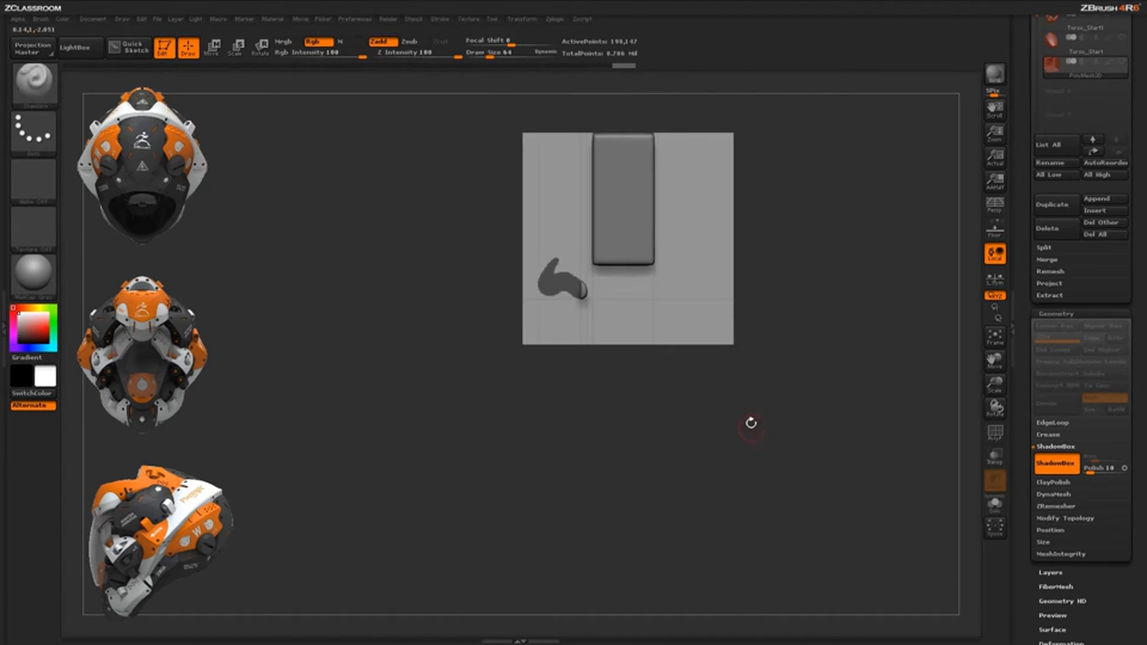
Clear all ShadowBox masks and paint a freehand wavy stroke on the back plane.
left_click_drag(780, 282, 733, 465, "ctrl")
left_click_drag(761, 461, 568, 292)
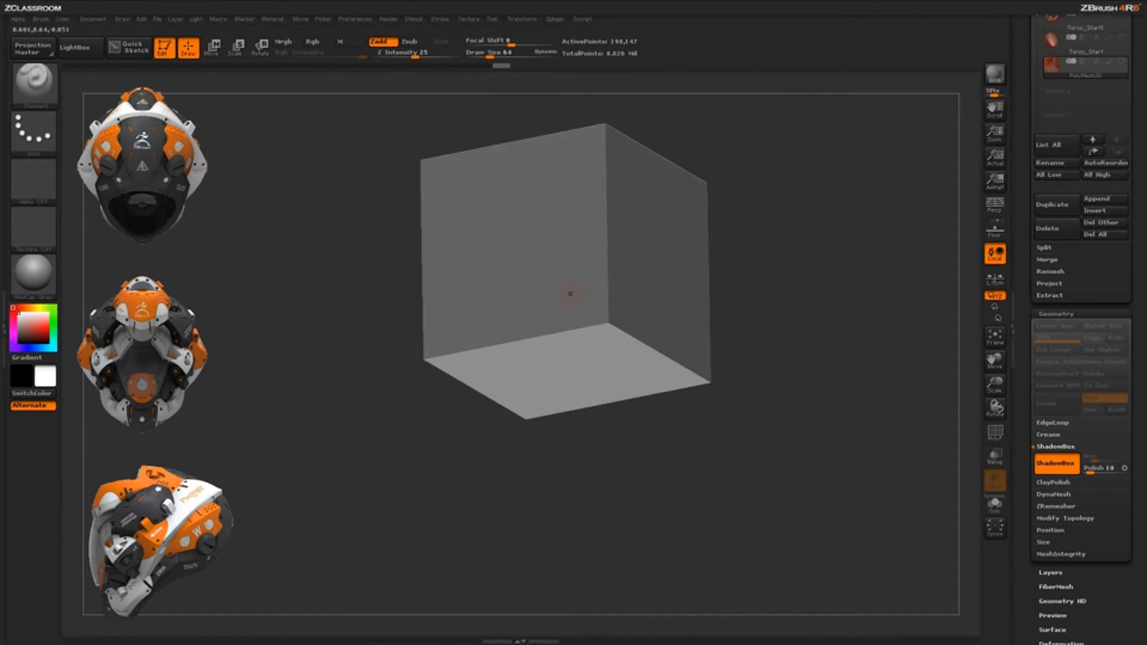
left_click_drag(771, 380, 747, 362)
mouse_move(565, 225)
left_mouse_down("ctrl")
mouse_move(547, 242)
mouse_move(618, 236)
mouse_move(598, 326)
left_mouse_up("ctrl")
mouse_move(762, 376)
left_mouse_down()
mouse_move(772, 394)
mouse_move(747, 410)
left_mouse_up()
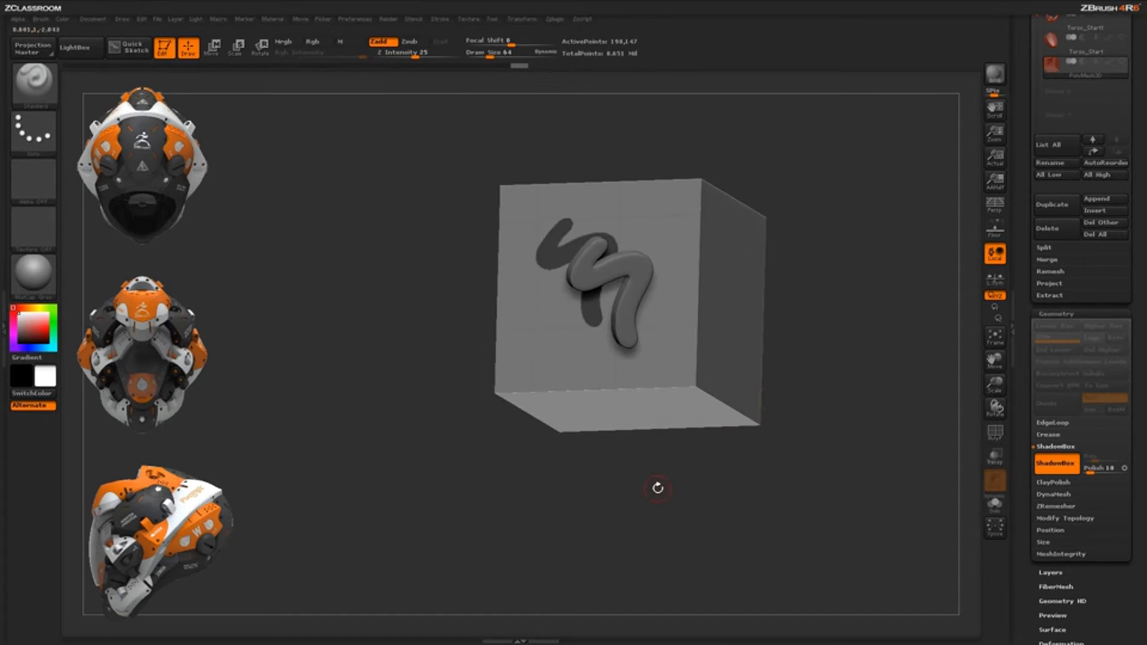
left_click_drag(798, 316, 796, 395)
left_click_drag(758, 503, 747, 470)
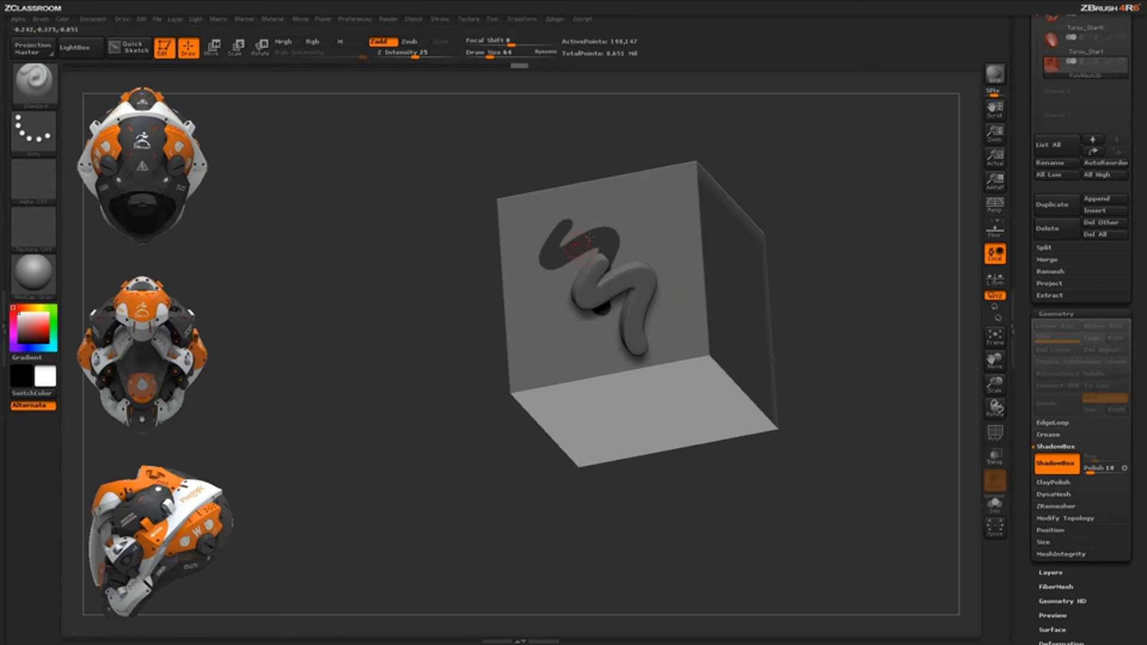
left_click_drag(816, 390, 489, 507)
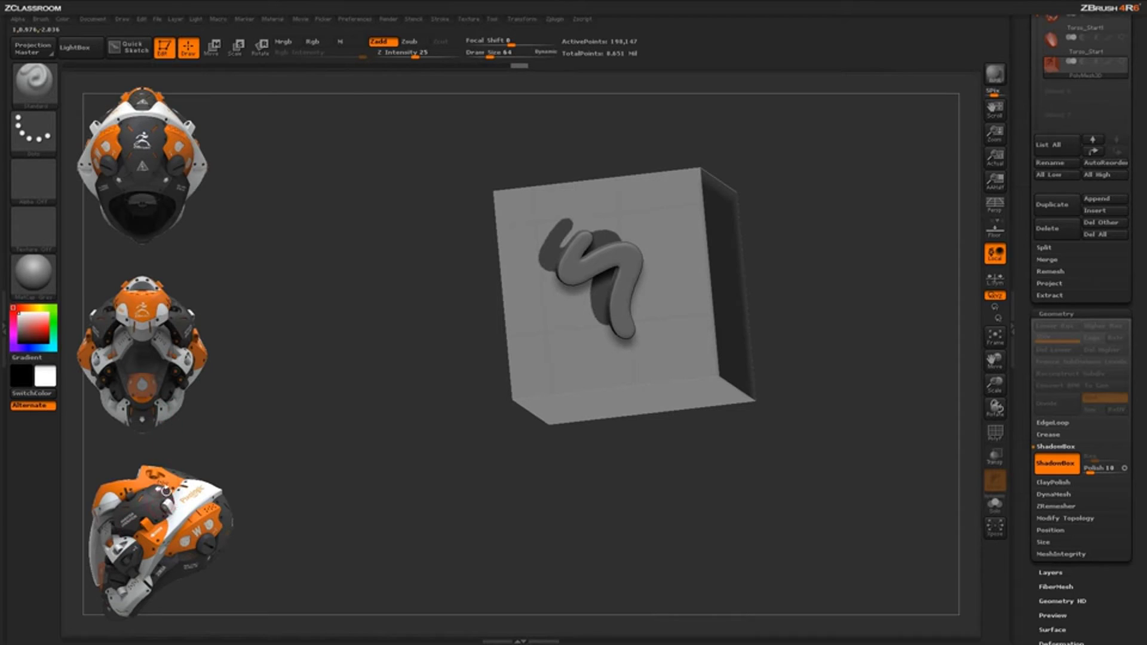
Replace the wavy mask with a round-topped triangular brace outline on the back plane and fill its lower interior.
left_click_drag(830, 406, 784, 469, "shift")
left_click_drag(770, 394, 770, 435, "alt")
mouse_move(572, 258)
left_mouse_down("ctrl")
mouse_move(531, 373)
mouse_move(624, 389)
mouse_move(652, 371)
mouse_move(618, 259)
mouse_move(556, 276)
mouse_move(527, 367)
mouse_move(550, 375)
left_mouse_up("ctrl")
mouse_move(565, 305)
left_mouse_down("ctrl")
mouse_move(627, 306)
mouse_move(631, 376)
mouse_move(554, 358)
mouse_move(608, 366)
left_mouse_up("ctrl")
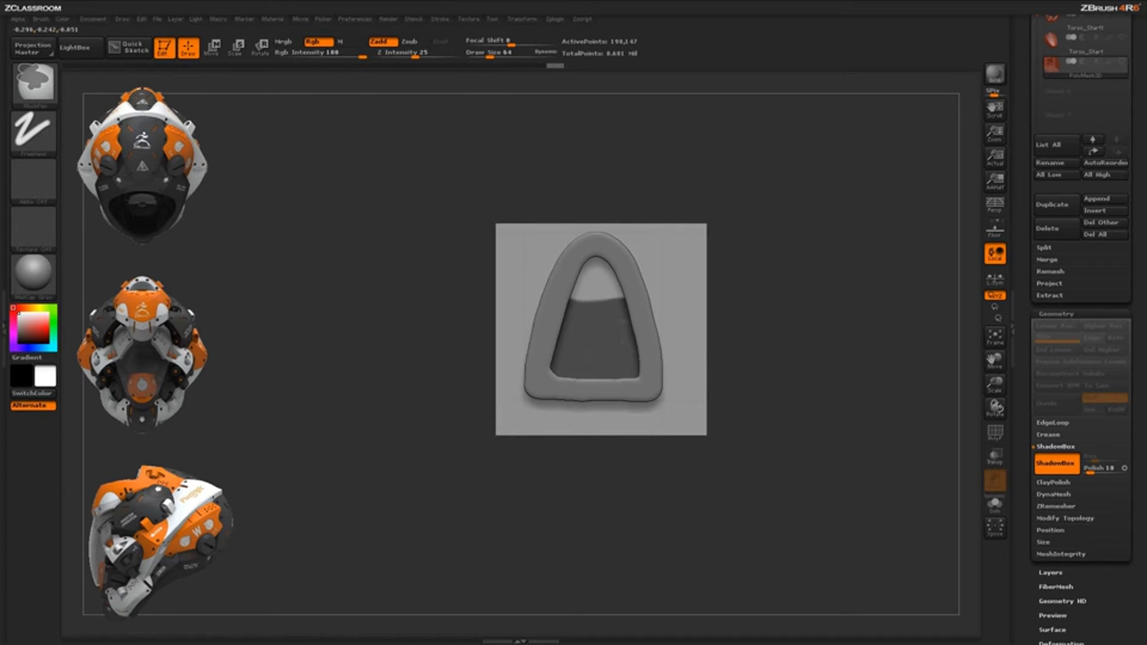
left_click_drag(804, 387, 745, 343)
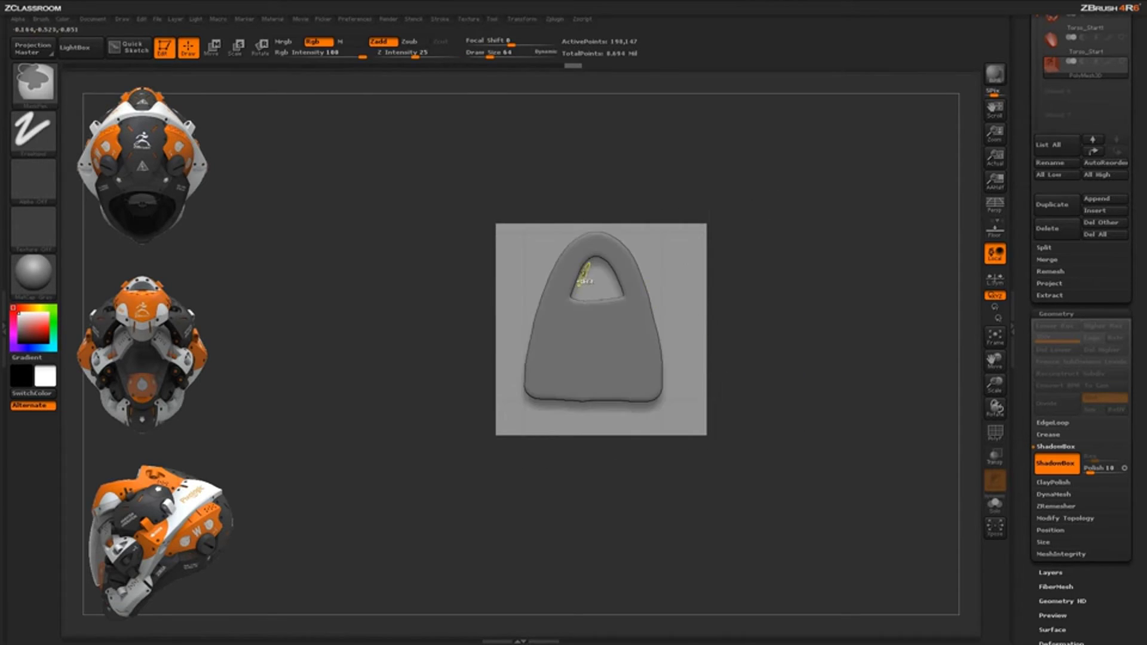
Reshape the opening in the brace's upper part into a rounder hole by erasing and repainting the mask edges.
left_click_drag(592, 258, 616, 289, "ctrl+alt")
left_click_drag(789, 292, 801, 312)
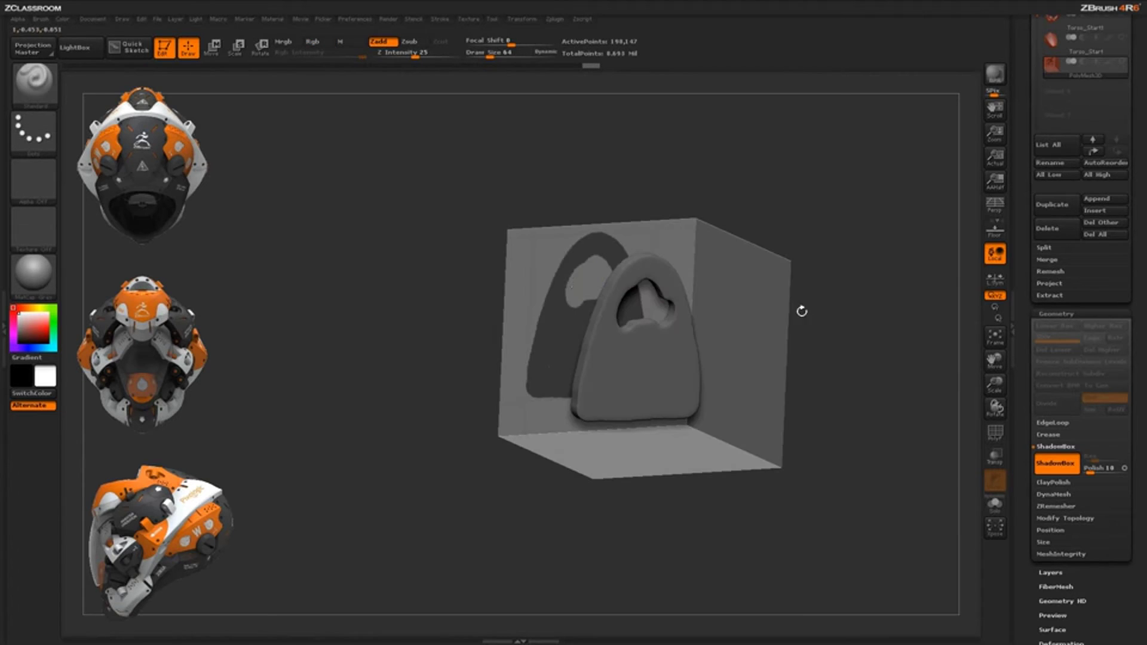
mouse_move(582, 274)
left_mouse_down("ctrl+alt")
mouse_move(592, 264)
mouse_move(588, 304)
left_mouse_up("ctrl+alt")
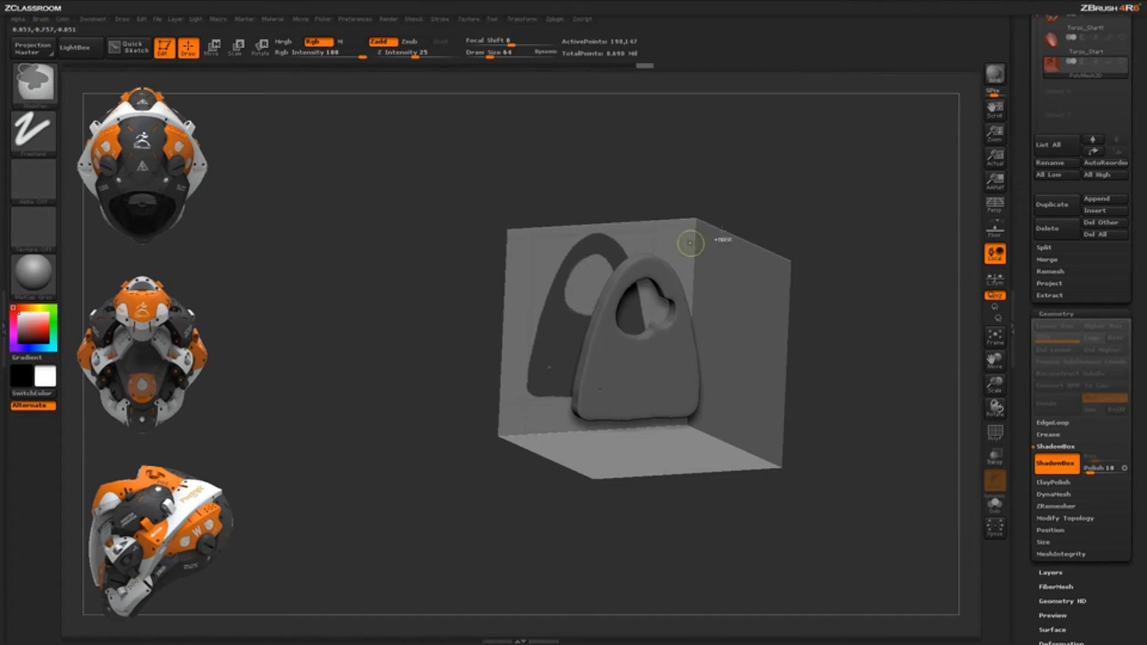
left_click_drag(716, 223, 729, 244)
left_click_drag(601, 297, 601, 308, "ctrl")
left_click_drag(611, 265, 594, 257, "ctrl+alt")
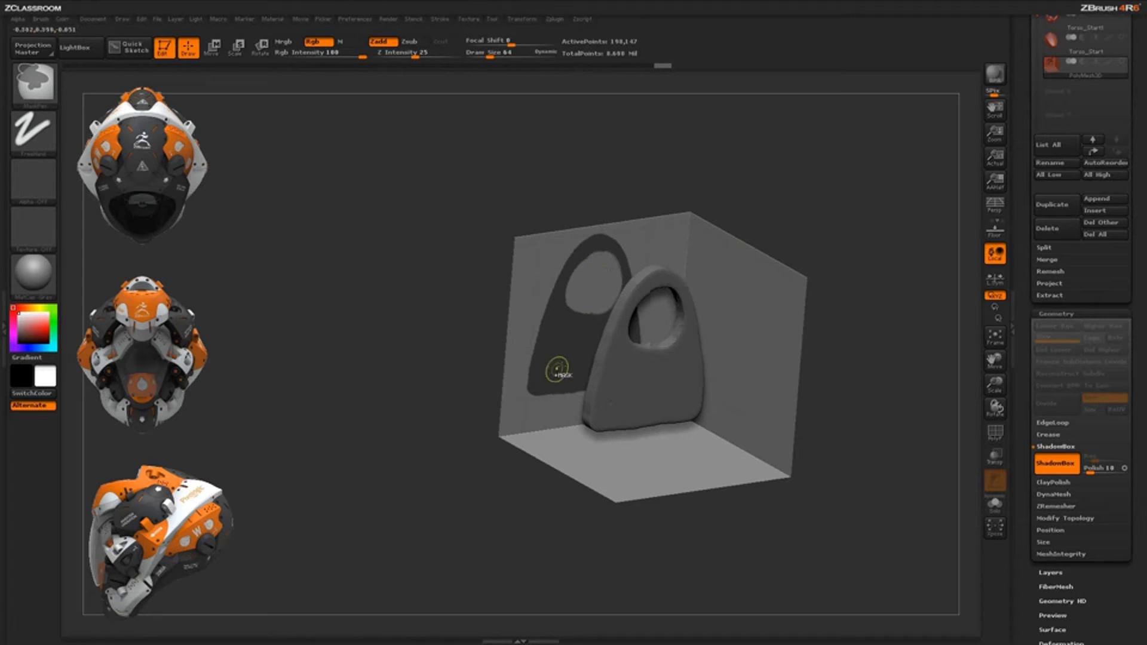
mouse_move(863, 338)
left_mouse_down()
mouse_move(866, 312)
mouse_move(865, 322)
left_mouse_up()
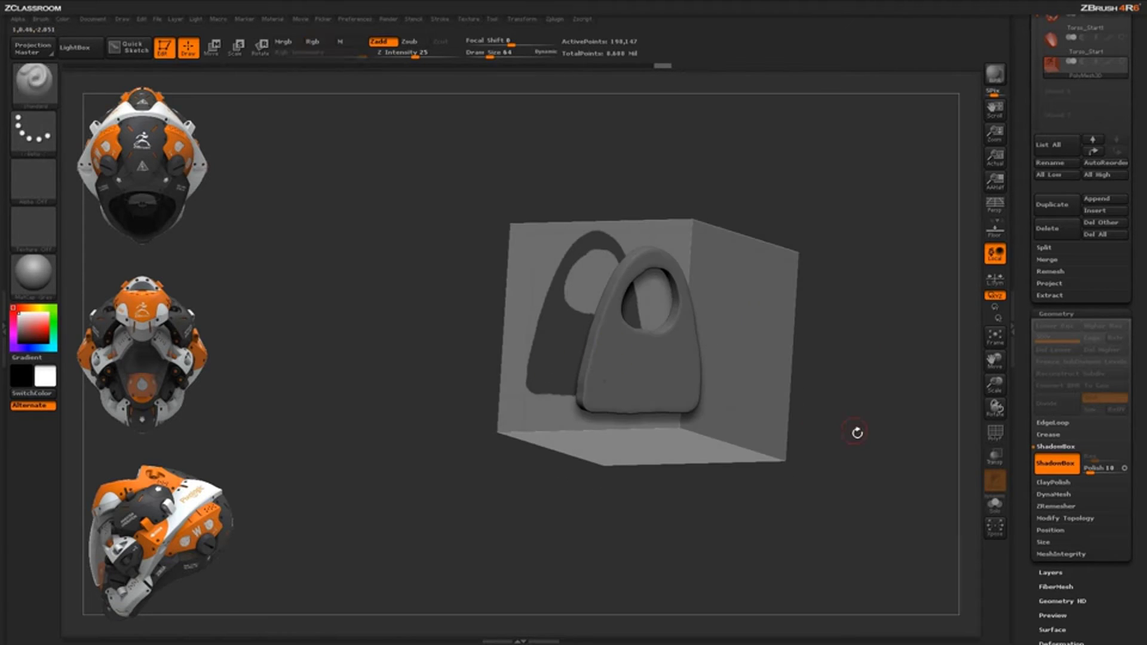
Clear the hand-painted brace mask to leave the ShadowBox empty, viewed from the front.
left_click_drag(857, 433, 829, 402, "alt")
left_click_drag(829, 402, 814, 507, "shift")
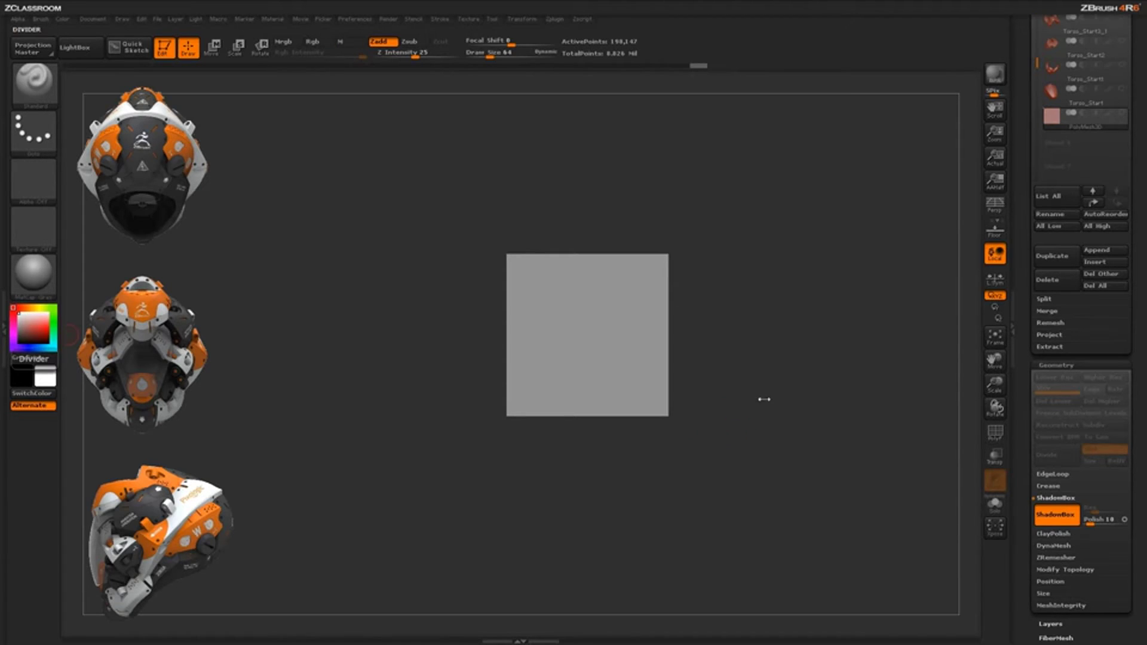
left_click_drag(764, 399, 766, 379)
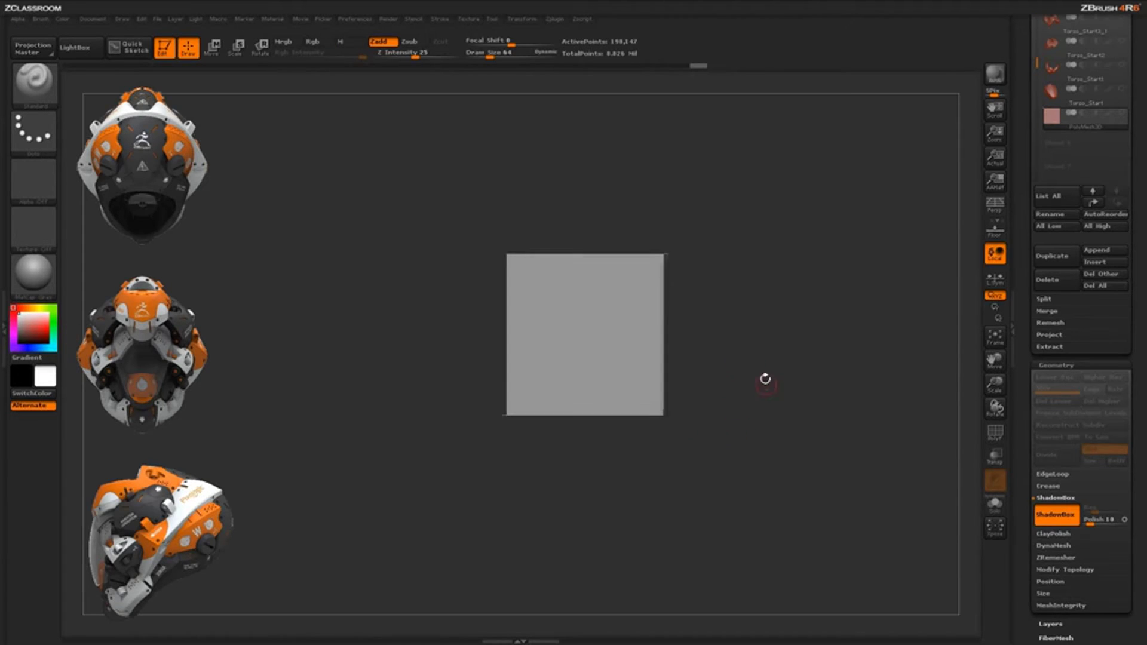
Import the Brace image from the ShadowBox_Alphas folder as an alpha.
left_click(18, 19)
left_click(45, 40)
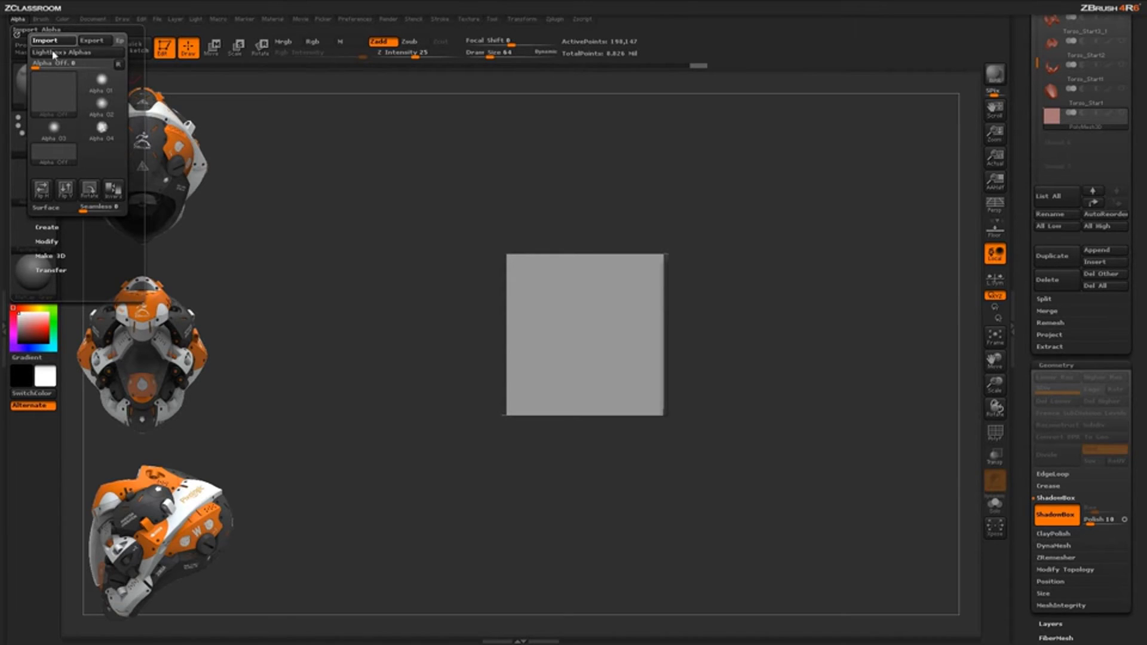
left_click(229, 251)
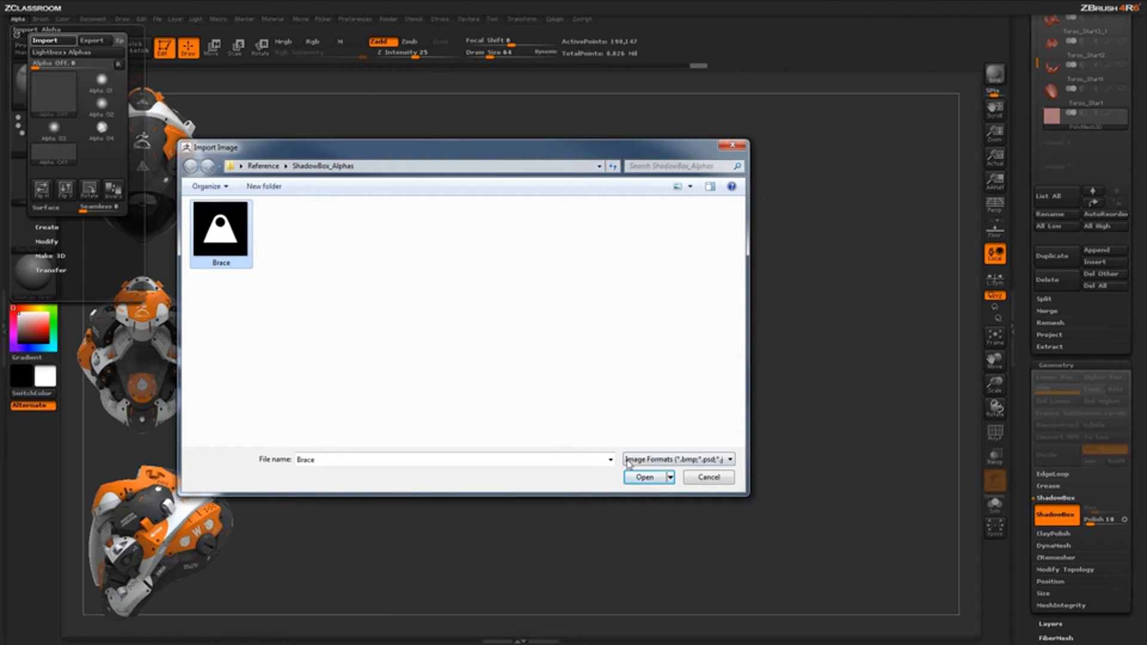
left_click(639, 477)
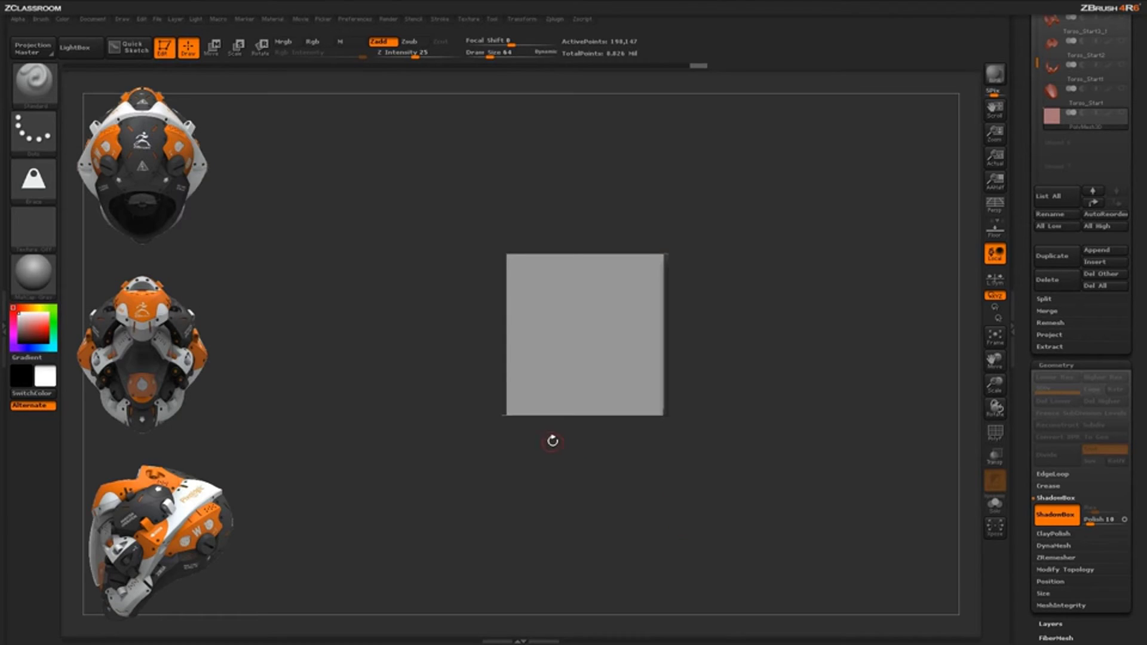
Choose MaskRect as the active masking brush and accept the masking-brush note.
mouse_move(46, 188)
key("b")
key("m")
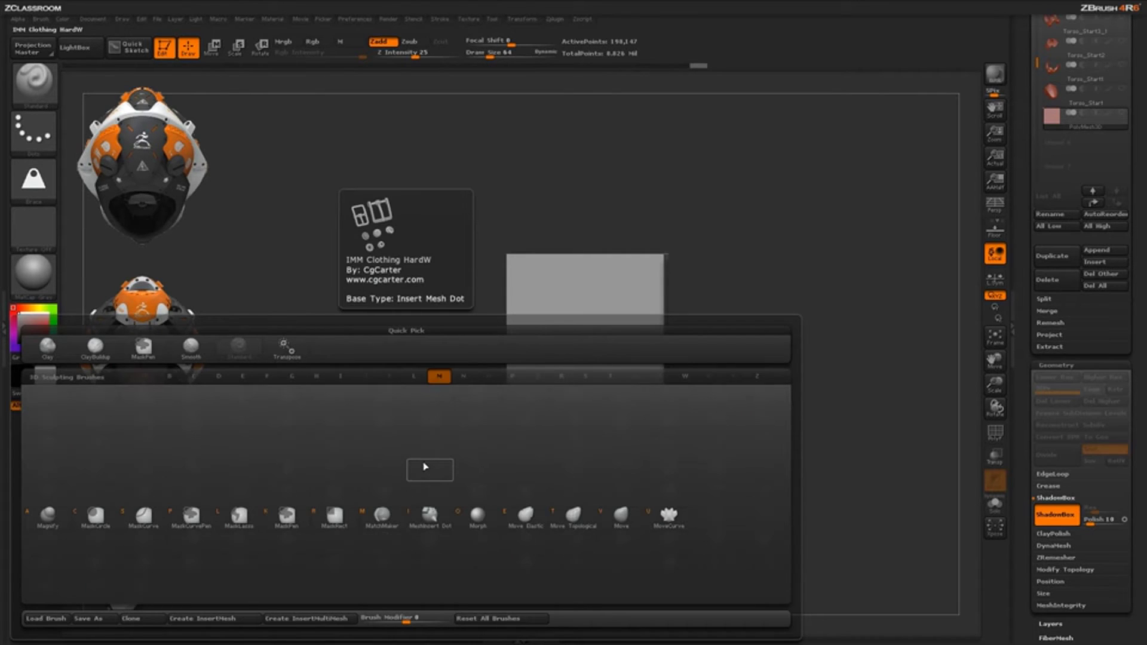
left_click(338, 524)
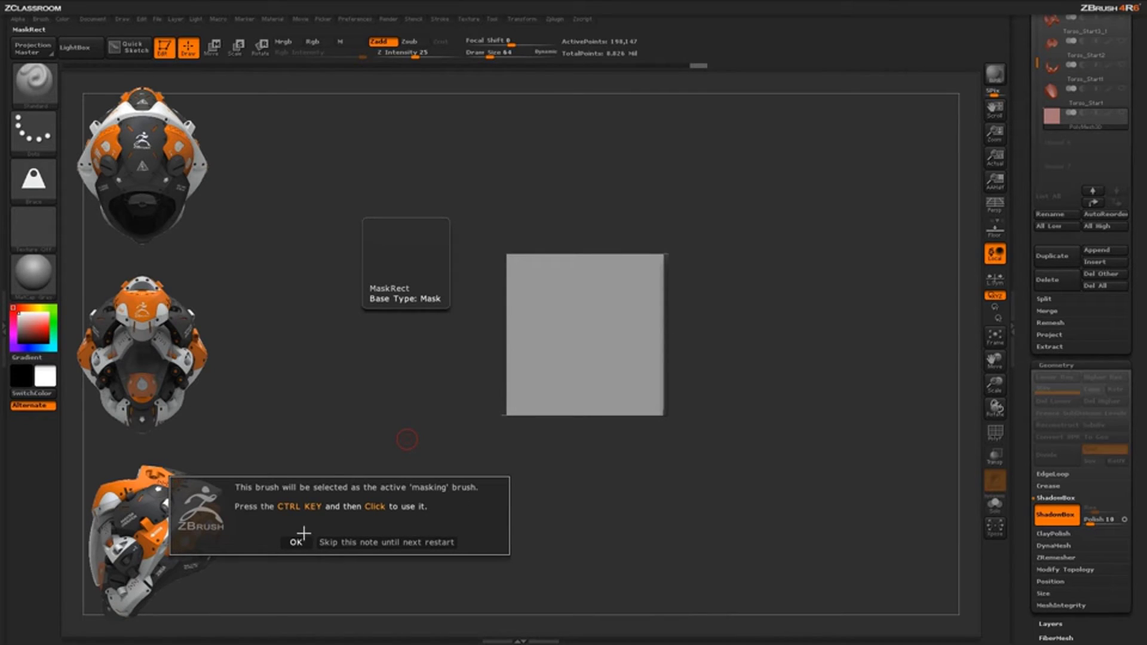
left_click(296, 542)
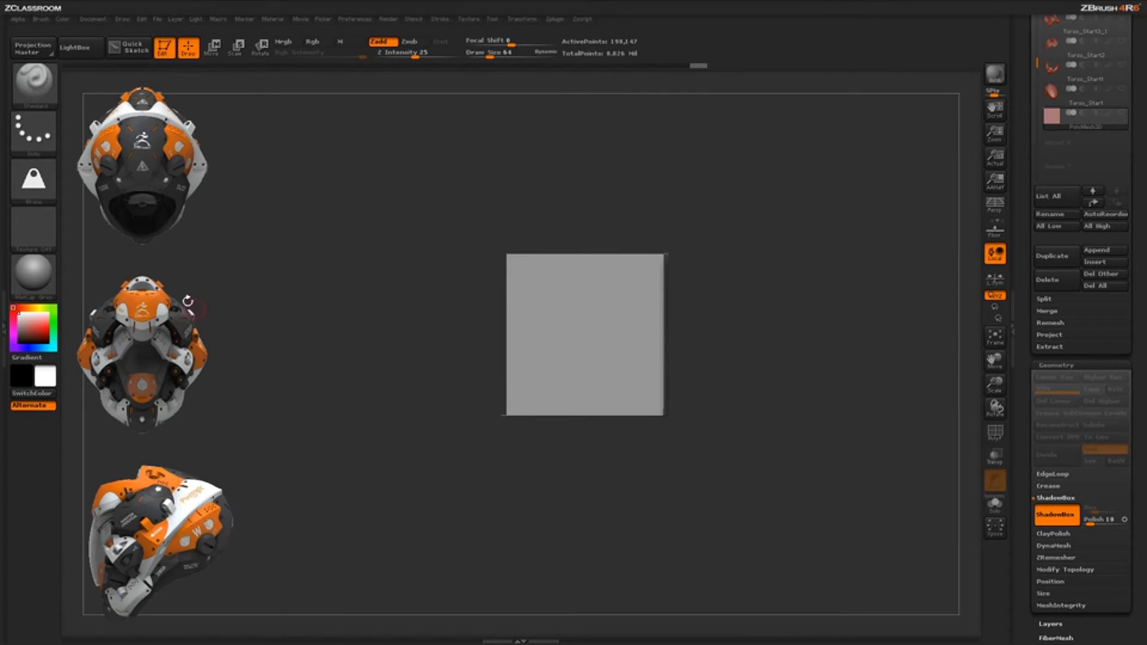
Assign the Brace alpha to the MaskRect masking brush, and select the Standard brush for sculpting.
key("ctrl")
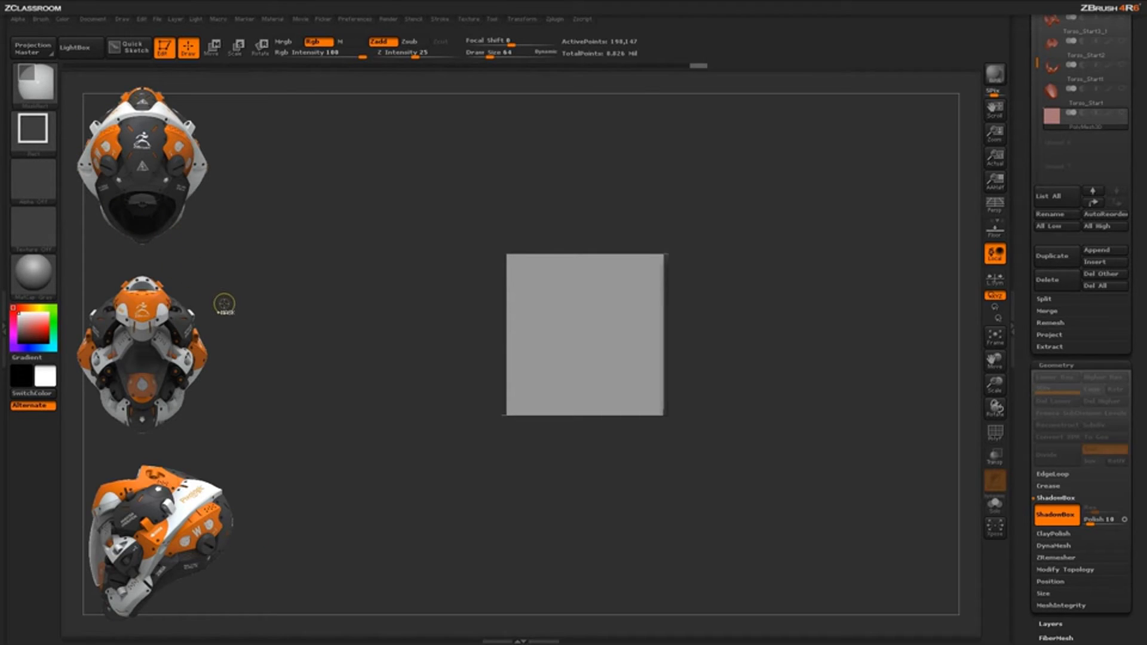
left_click(31, 186)
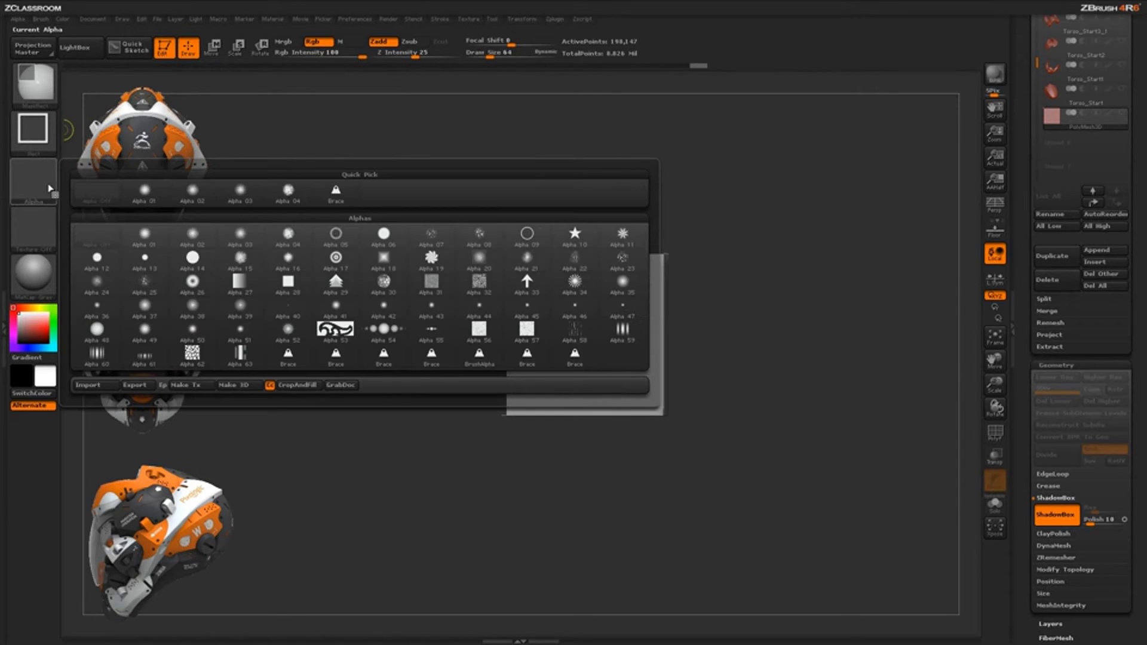
left_click(335, 192)
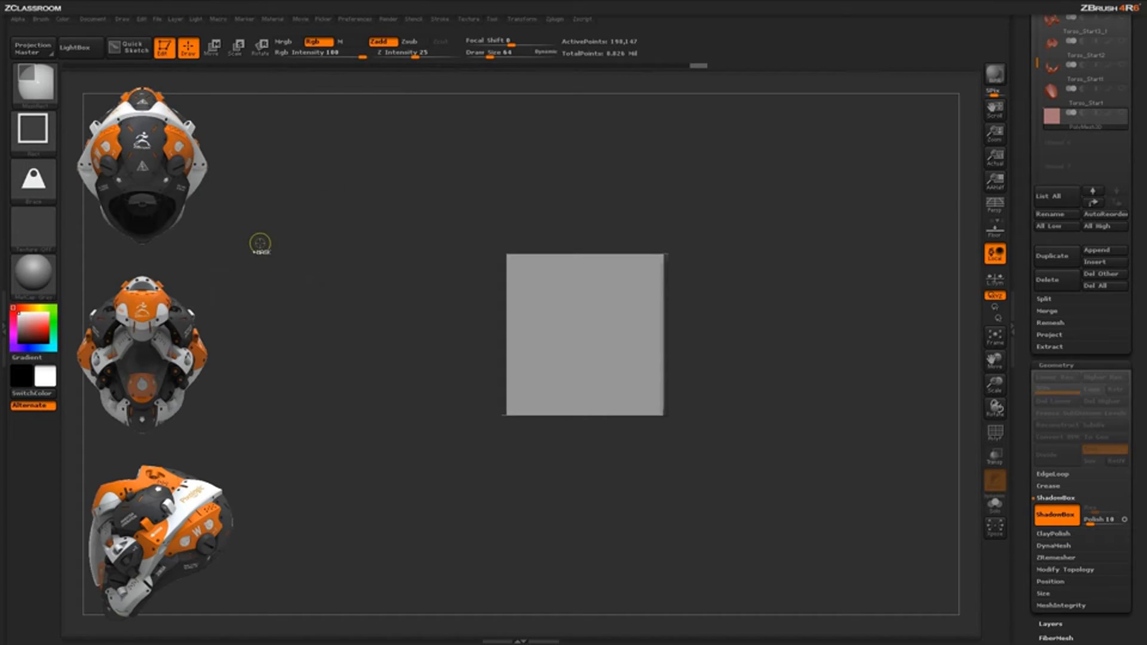
key("b")
key("s")
key("t")
Mask the Brace alpha across the full front wall of the ShadowBox to generate a thin brace with a hole.
mouse_move(735, 362)
left_mouse_down("shift")
mouse_move(714, 338)
mouse_move(755, 325)
left_mouse_up("shift")
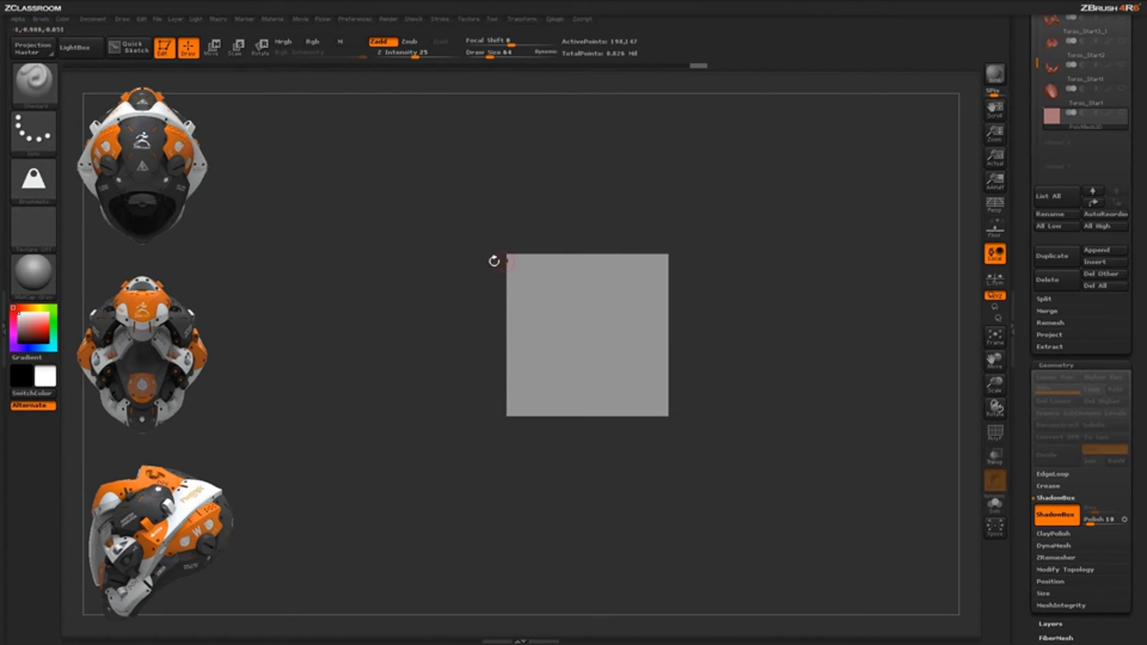
mouse_move(477, 203)
left_mouse_down("ctrl")
mouse_move(648, 376)
mouse_move(699, 468)
mouse_move(681, 443)
mouse_move(702, 458)
left_mouse_up("ctrl")
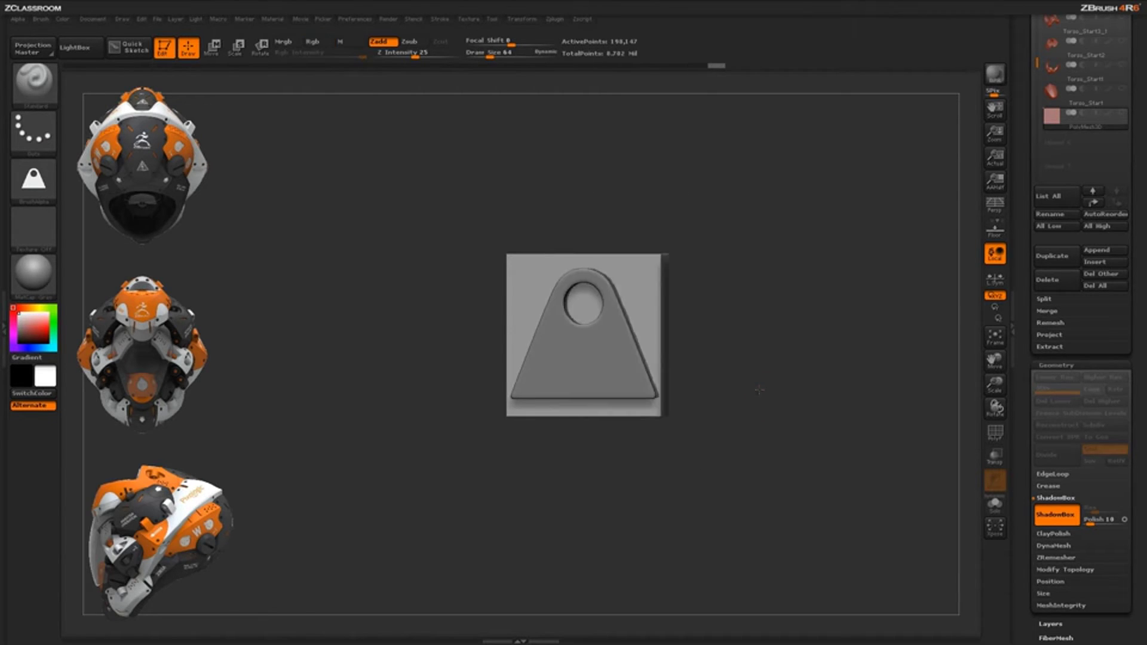
left_click_drag(760, 389, 584, 310)
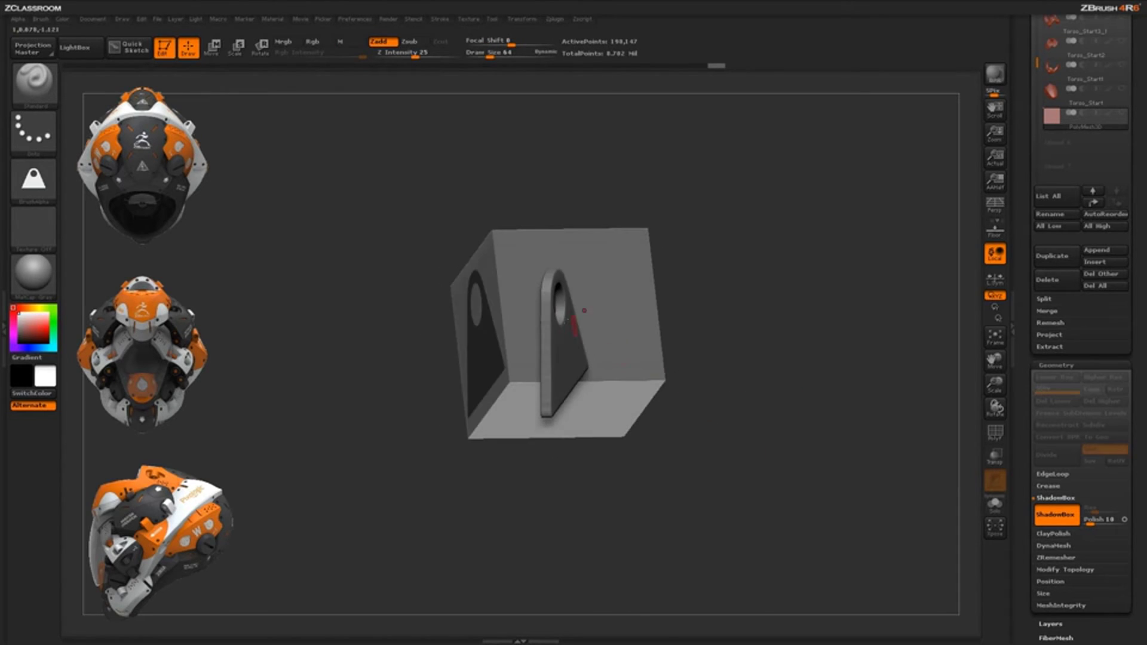
left_click_drag(627, 343, 711, 371)
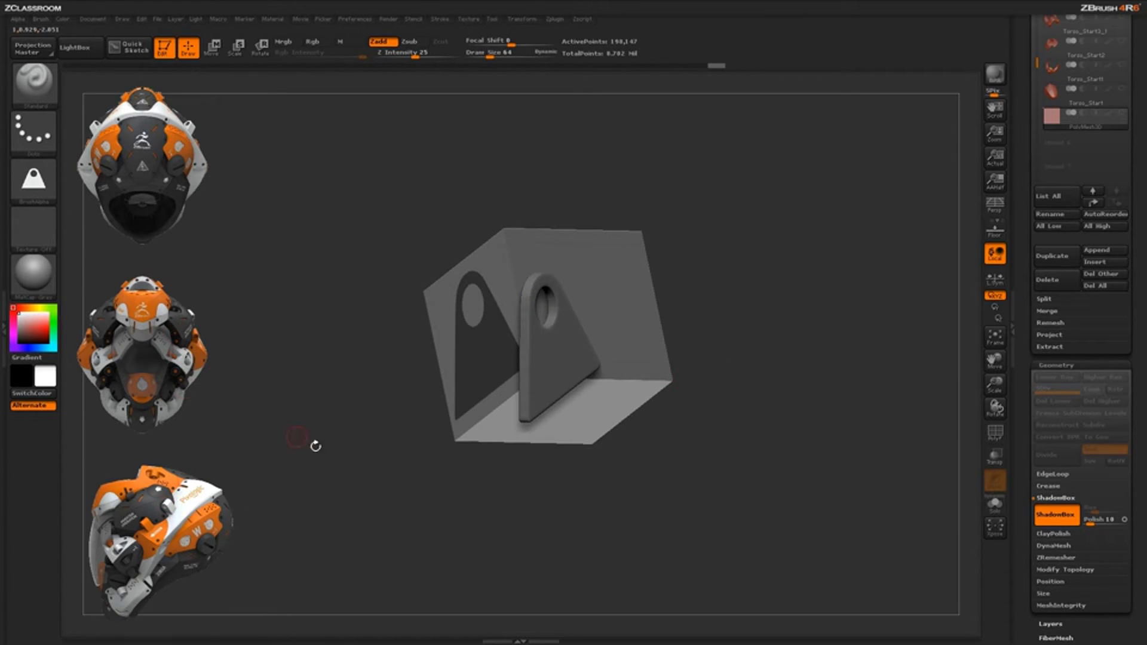
Mask a wide full-height vertical strip over the middle of the ShadowBox side wall to thicken the brace.
left_click_drag(715, 428, 743, 409)
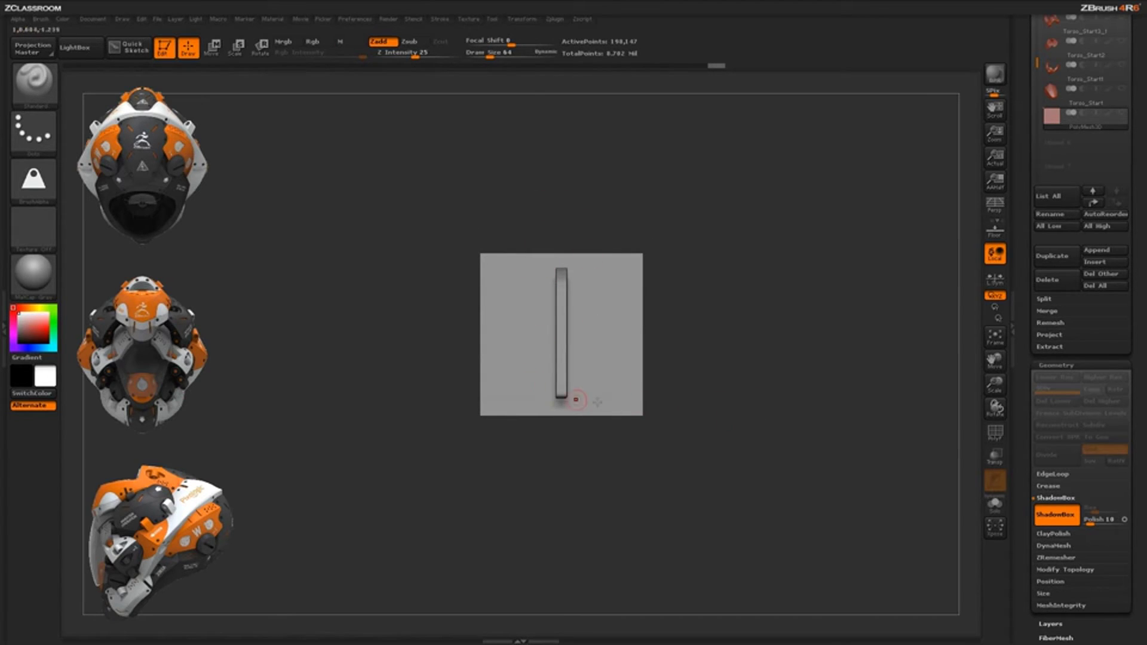
left_click_drag(575, 400, 640, 341)
mouse_move(531, 205)
left_mouse_down("ctrl")
mouse_move(597, 281)
mouse_move(694, 435)
mouse_move(665, 399)
mouse_move(639, 447)
mouse_move(673, 476)
mouse_move(658, 448)
mouse_move(658, 461)
mouse_move(620, 435)
mouse_move(578, 436)
mouse_move(533, 397)
mouse_move(585, 422)
mouse_move(528, 392)
mouse_move(519, 356)
mouse_move(574, 358)
mouse_move(638, 399)
mouse_move(526, 368)
left_mouse_up("ctrl")
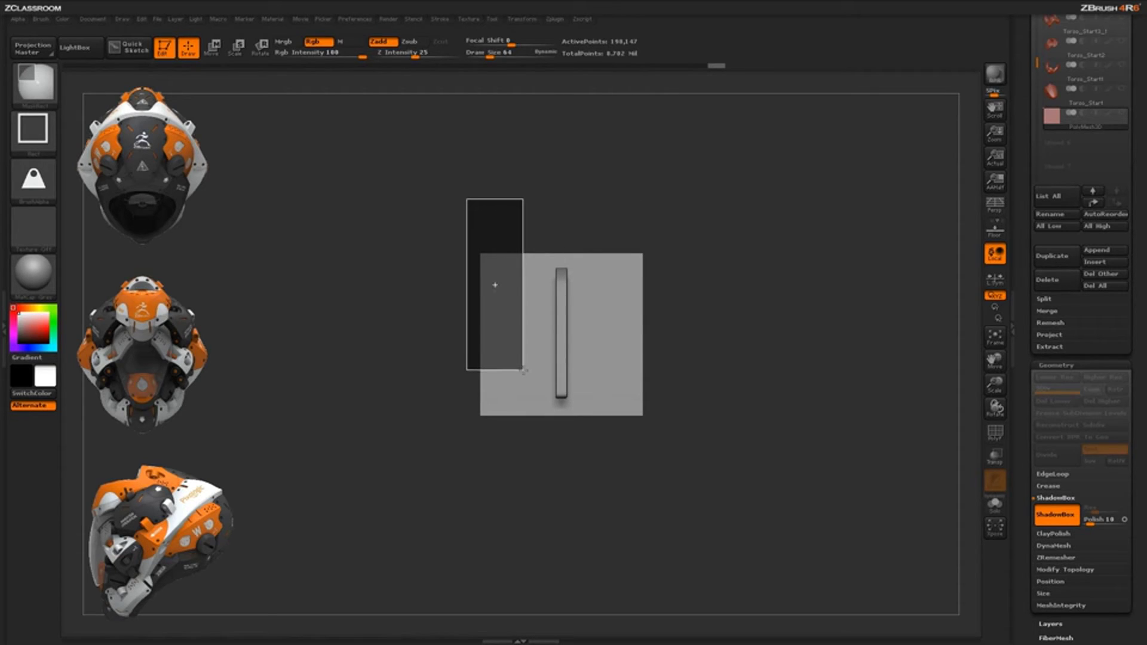
mouse_move(519, 366)
left_mouse_down("ctrl")
mouse_move(554, 372)
mouse_move(590, 406)
left_mouse_up("ctrl")
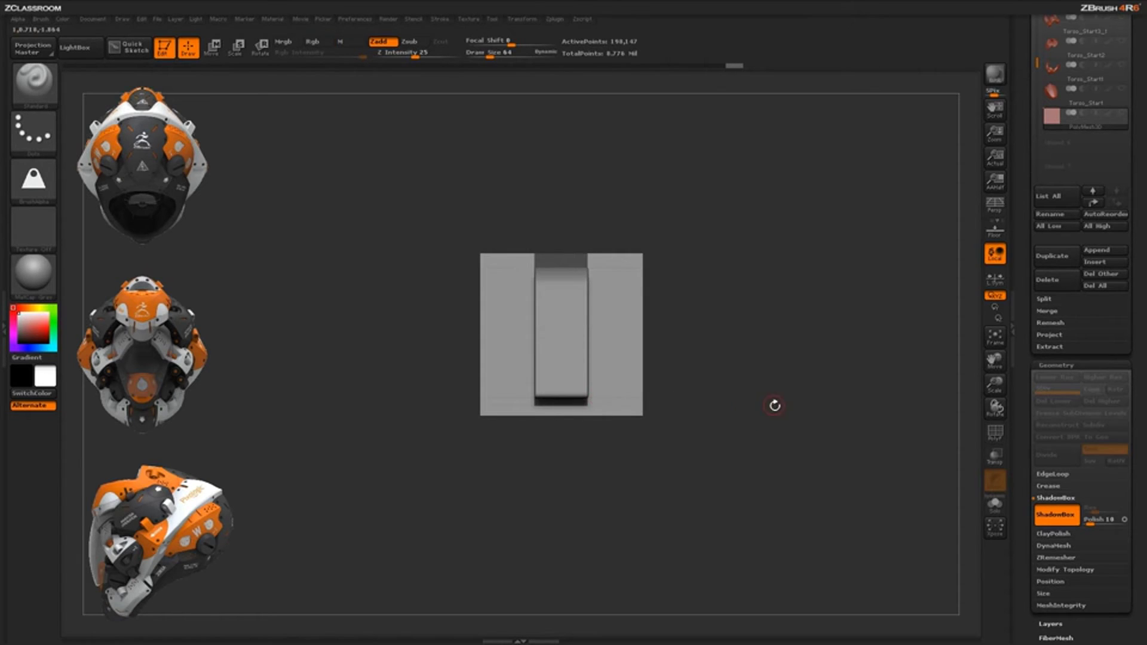
left_click_drag(774, 405, 633, 389)
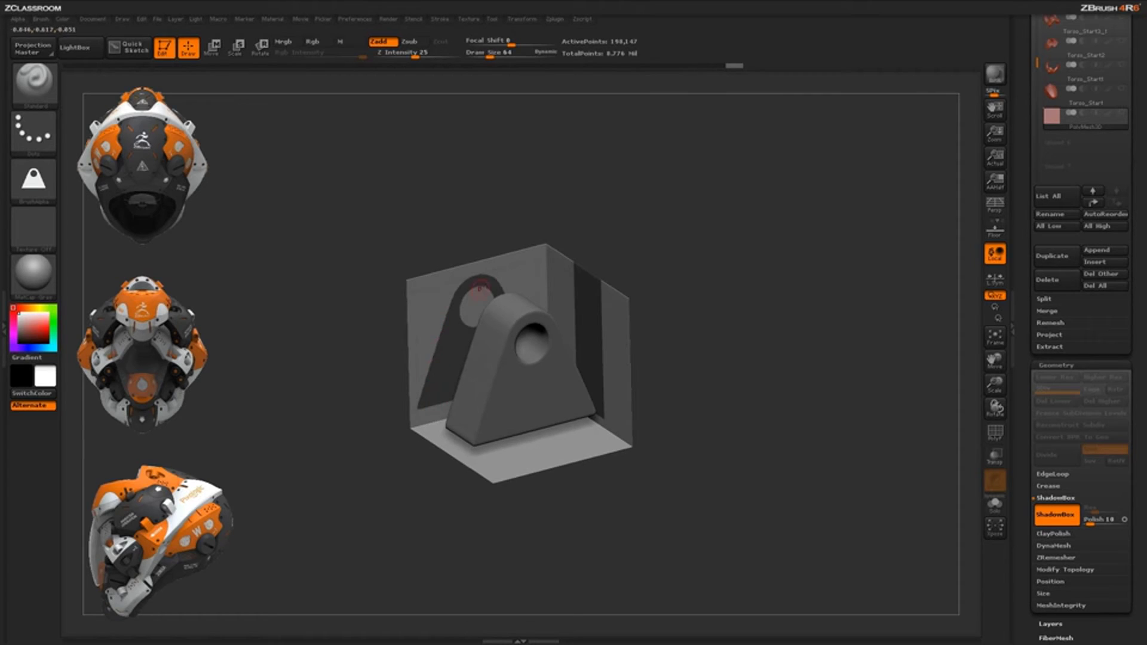
left_click_drag(428, 410, 636, 383)
left_click_drag(758, 362, 730, 374)
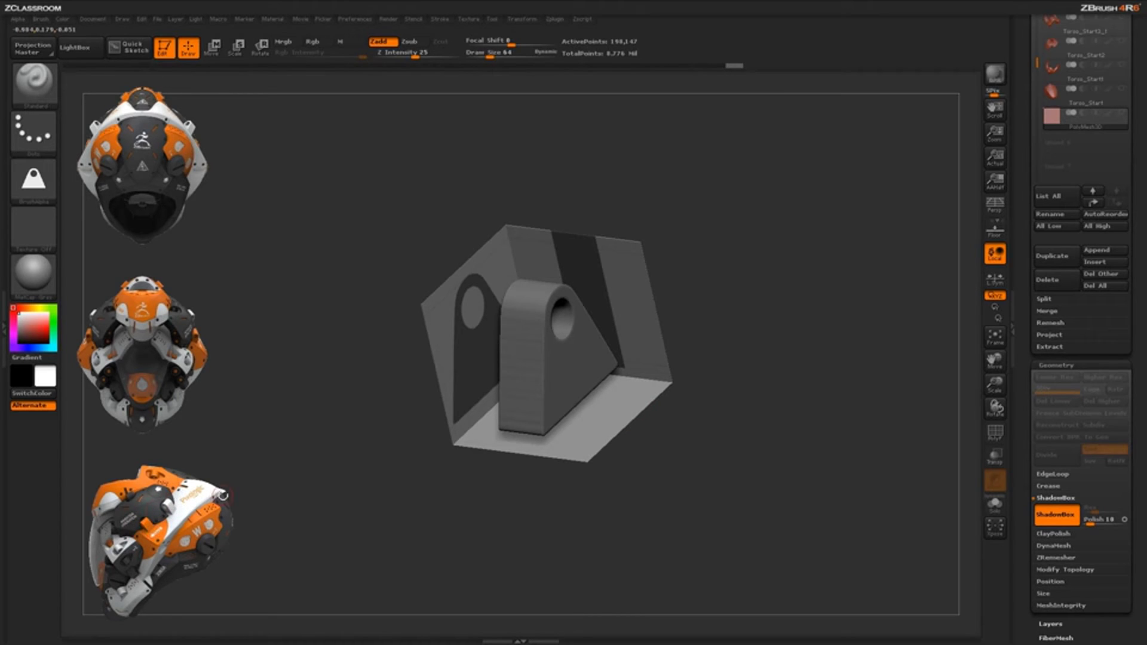
Turn off ShadowBox to convert the thickened brace into a standalone mesh.
left_click_drag(677, 489, 663, 443)
left_click_drag(749, 461, 866, 422)
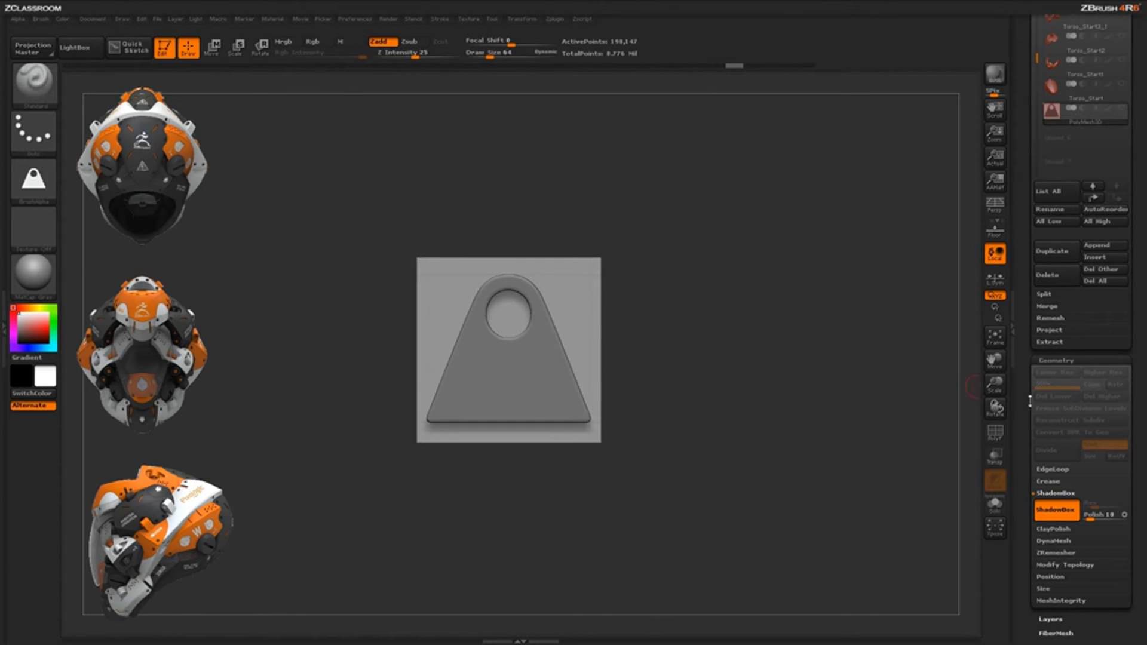
scroll(1030, 401, "down", 3)
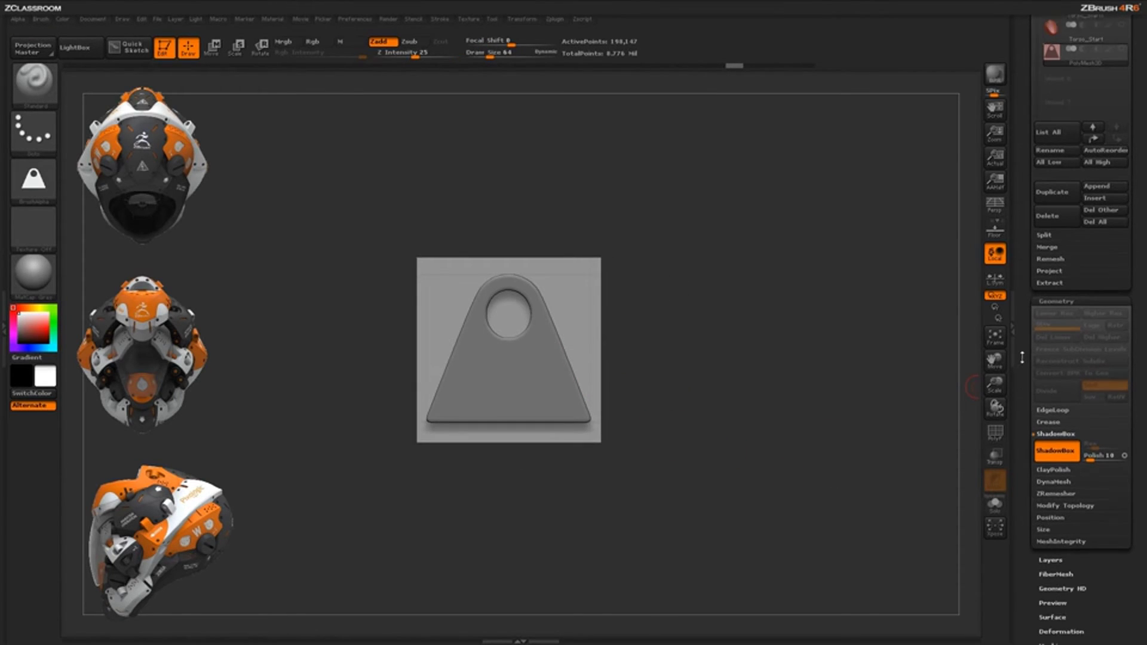
left_click(1055, 438)
left_click_drag(819, 482, 693, 263)
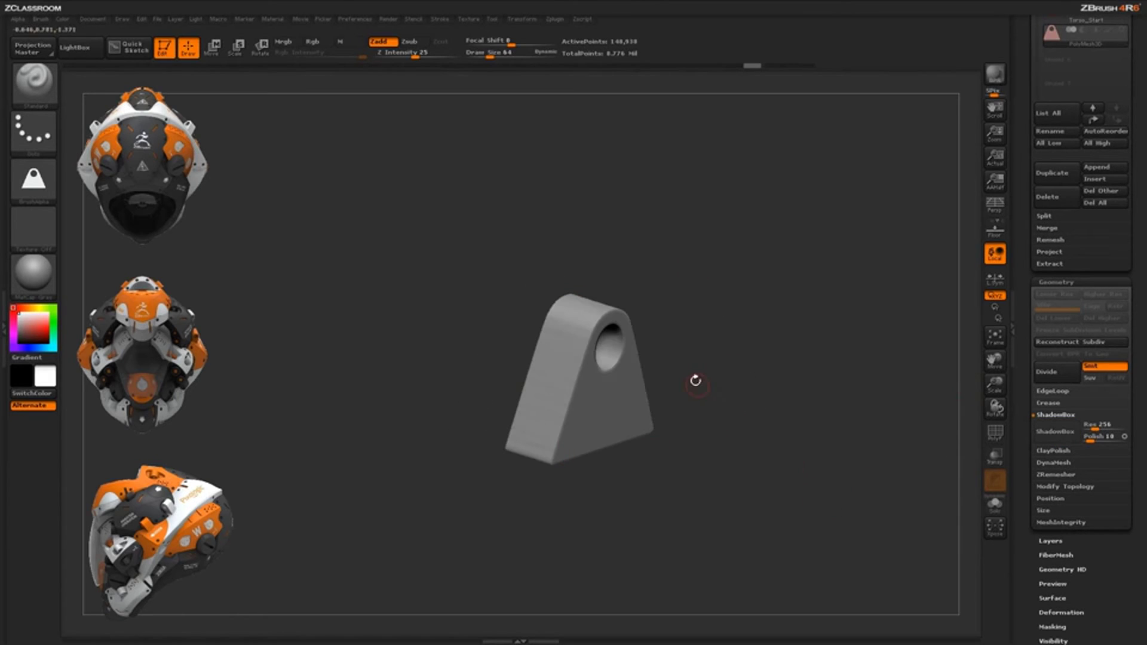
Smooth the lower part of the brace's narrow side and examine the stepped surface from several angles.
left_click_drag(727, 433, 543, 334)
left_click_drag(635, 308, 541, 335)
key("shift")
left_click_drag(462, 437, 460, 461, "shift")
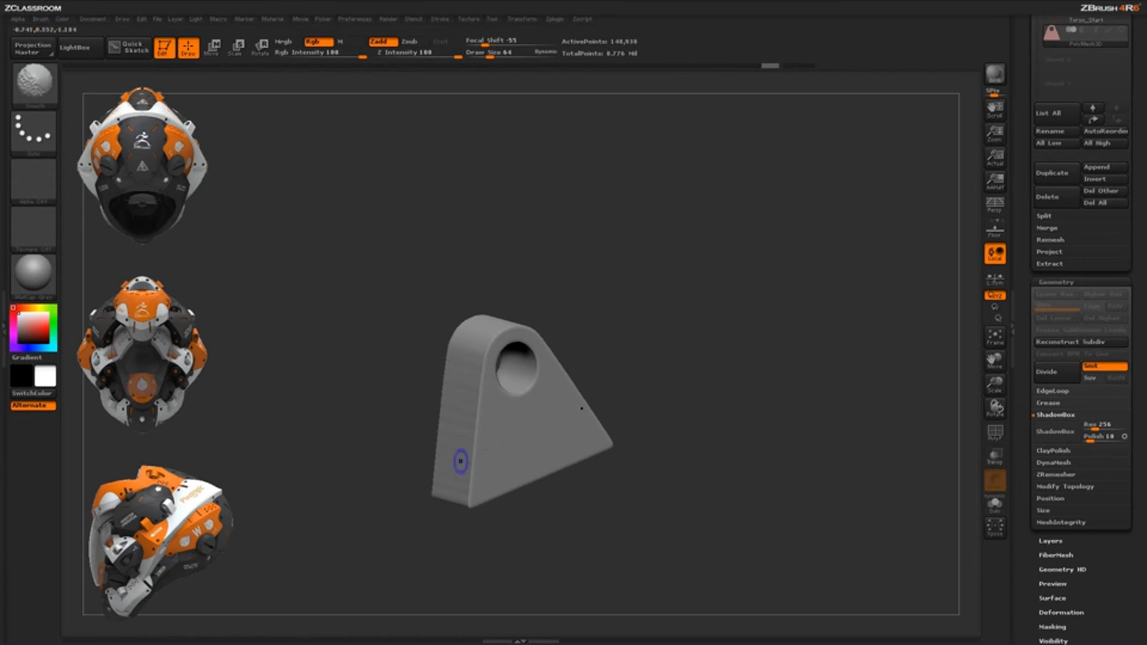
mouse_move(647, 410)
left_mouse_down()
mouse_move(658, 400)
mouse_move(654, 457)
left_mouse_up()
left_click_drag(707, 365, 534, 264)
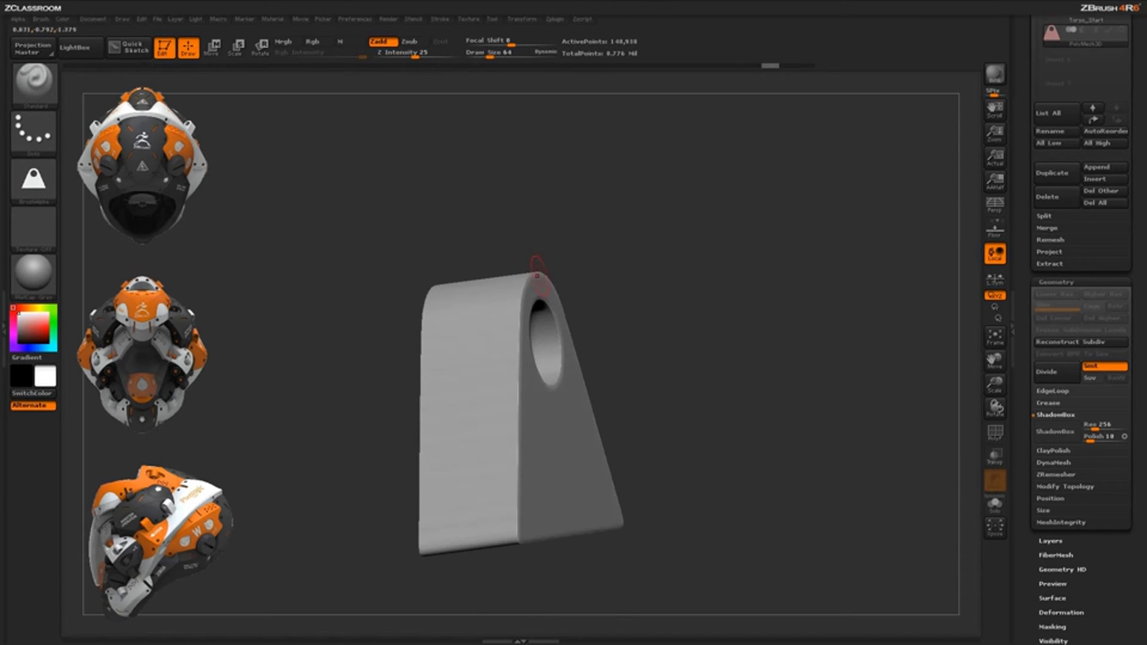
mouse_move(661, 428)
left_mouse_down()
mouse_move(683, 453)
mouse_move(666, 466)
left_mouse_up()
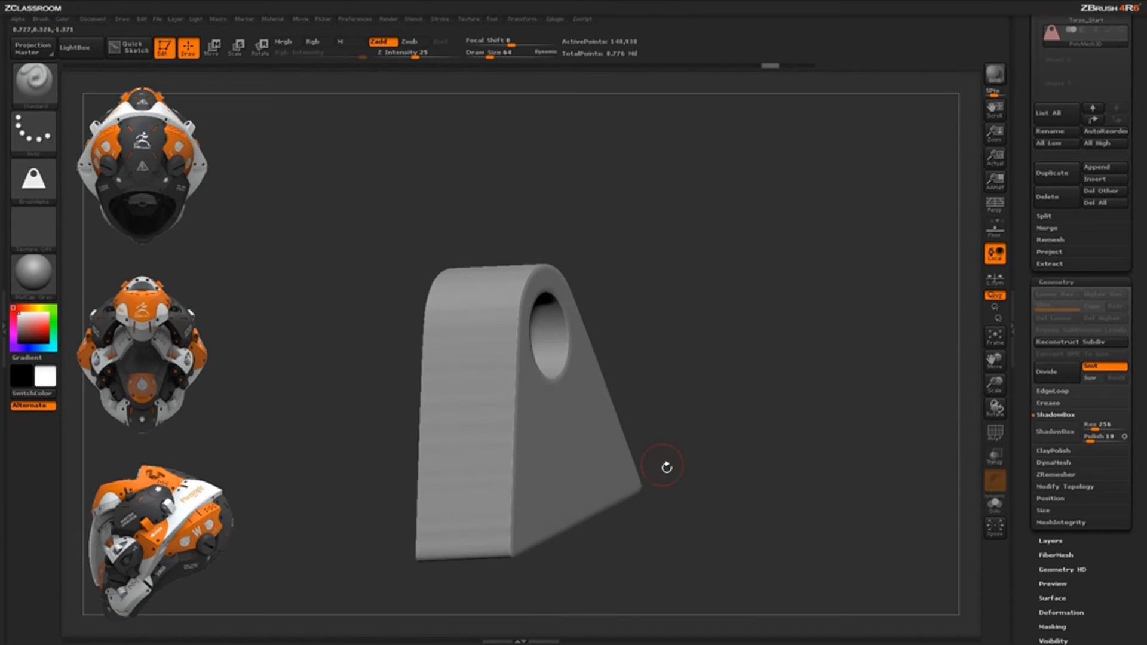
left_click_drag(750, 456, 676, 473, "shift")
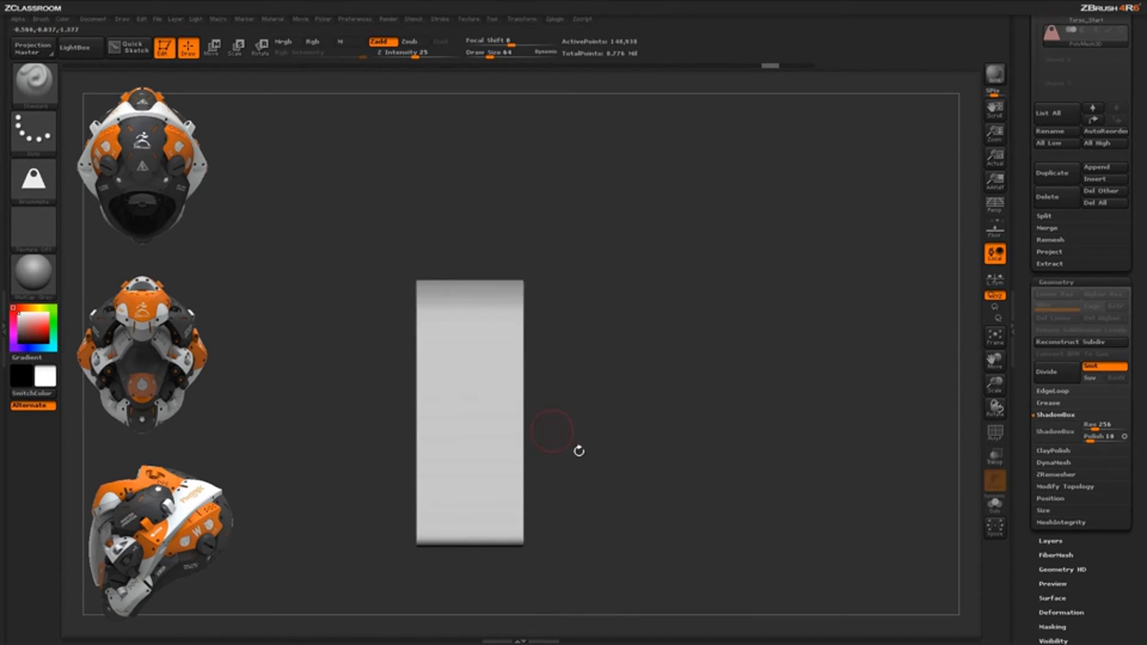
mouse_move(582, 451)
left_mouse_down()
mouse_move(663, 427)
mouse_move(700, 446)
mouse_move(743, 425)
left_mouse_up()
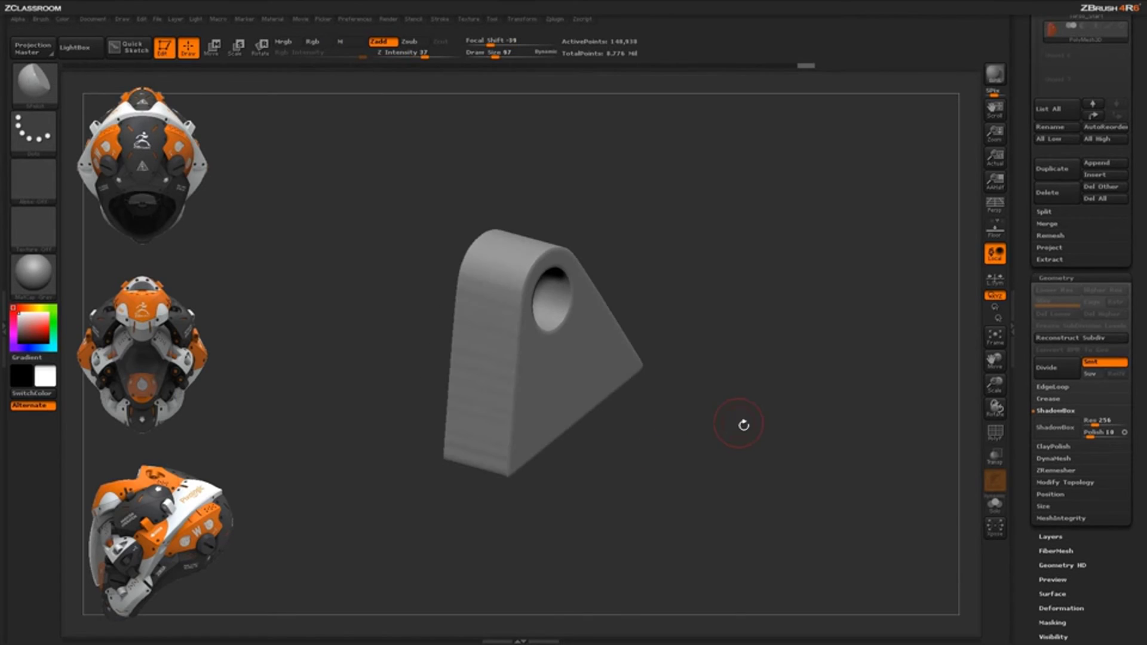
Apply the Flatten deformation to the brace, once in the positive and once in the negative direction.
left_click_drag(1107, 575, 1102, 479)
left_click(1079, 449)
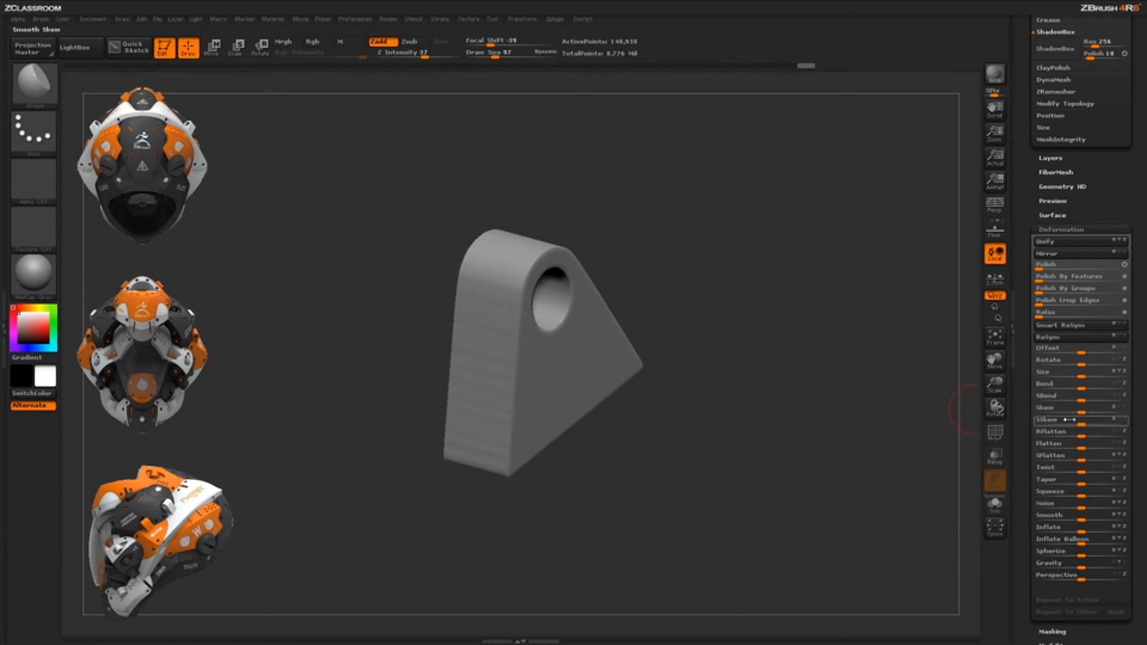
left_click_drag(1088, 445, 1099, 445)
left_click_drag(863, 468, 965, 436)
left_click_drag(1081, 444, 1067, 445)
Touch up the brace's ridged side face with smoothing and check its curved top and hole.
left_click_drag(948, 446, 627, 328)
left_click_drag(714, 467, 676, 445)
left_click_drag(732, 383, 662, 371)
left_click_drag(591, 238, 699, 263)
mouse_move(536, 258)
left_mouse_down()
mouse_move(710, 440)
mouse_move(693, 465)
left_mouse_up()
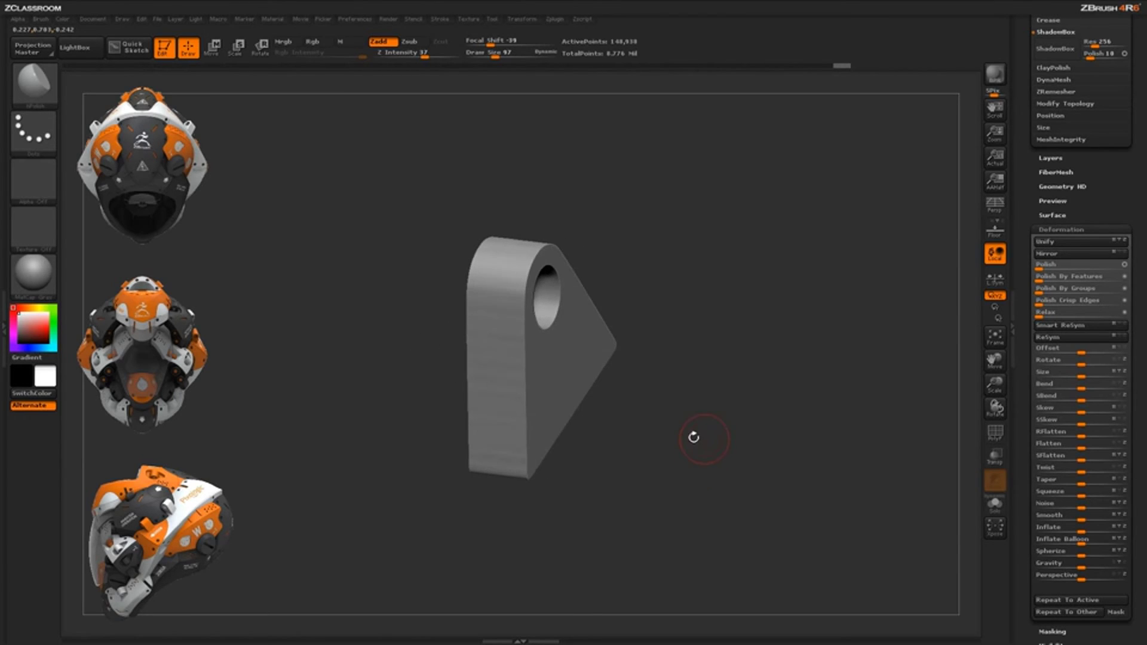
key("shift")
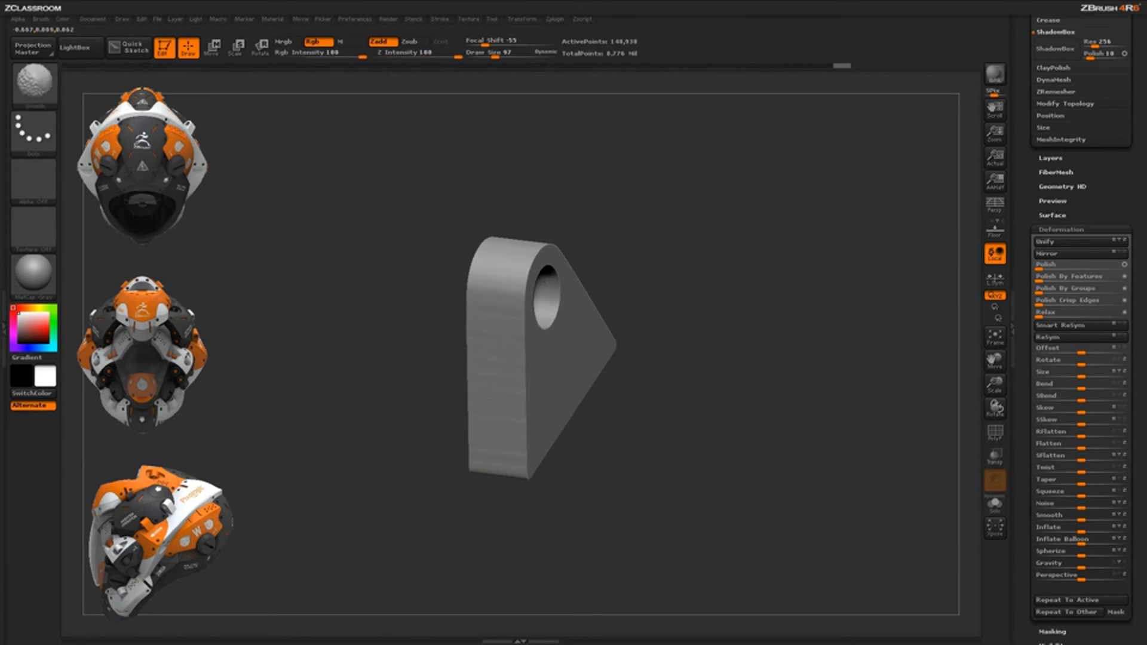
mouse_move(693, 463)
left_mouse_down()
mouse_move(721, 453)
mouse_move(686, 366)
left_mouse_up()
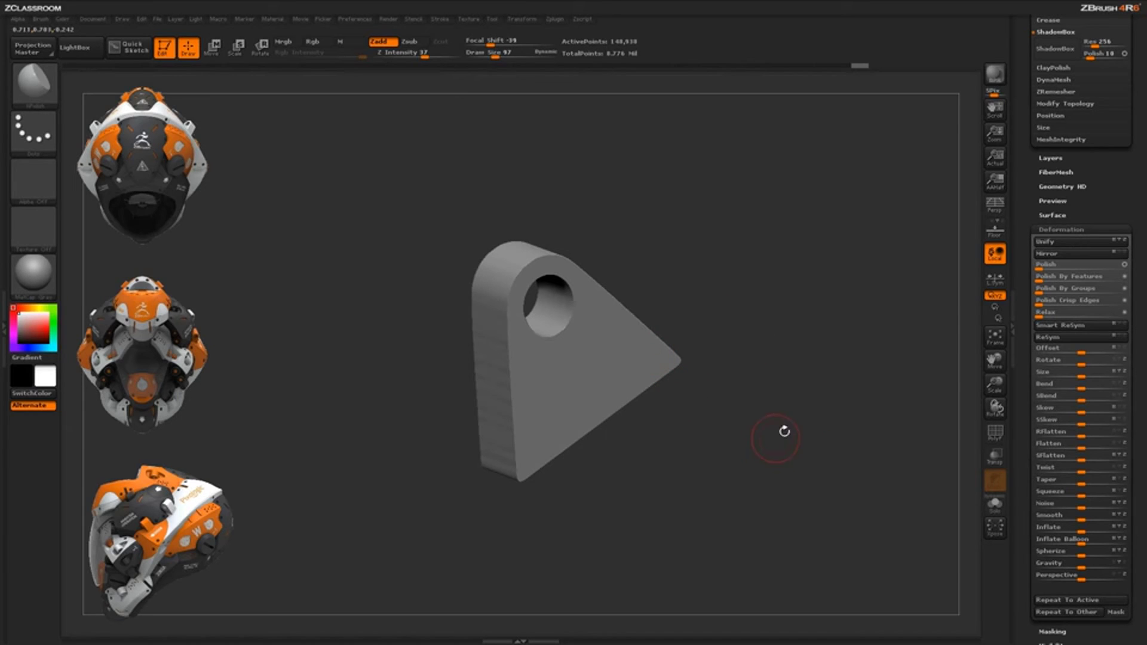
Check the brace's polygroups and dense wireframe, and remesh it with ZRemesher at its current settings.
left_click_drag(1022, 182, 1028, 309)
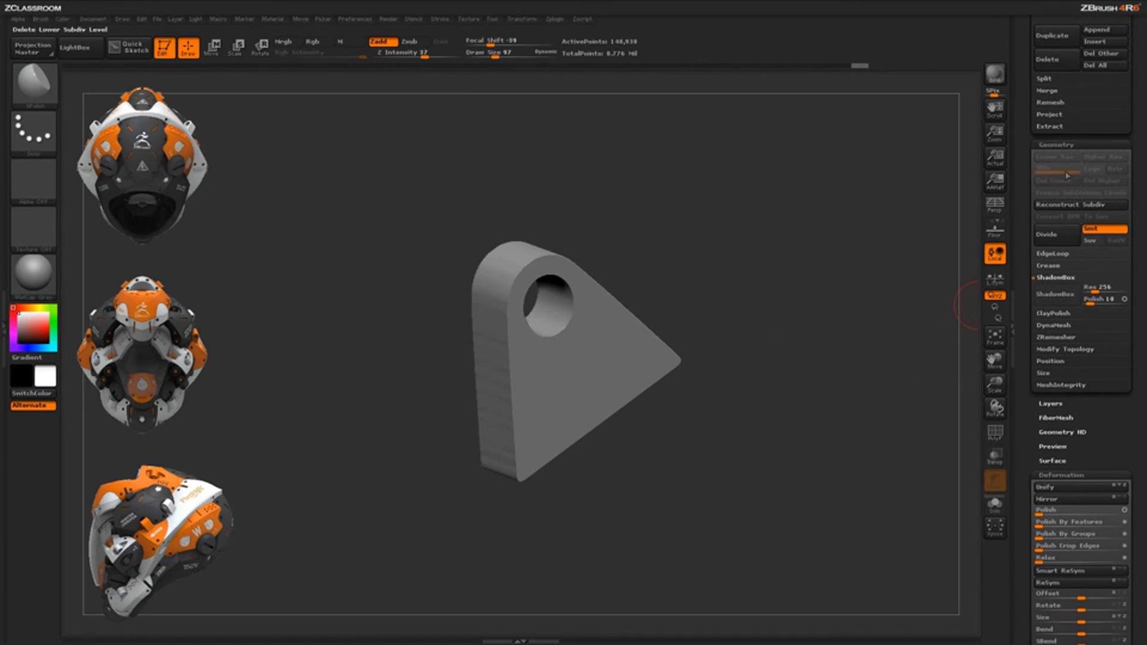
left_click(1064, 338)
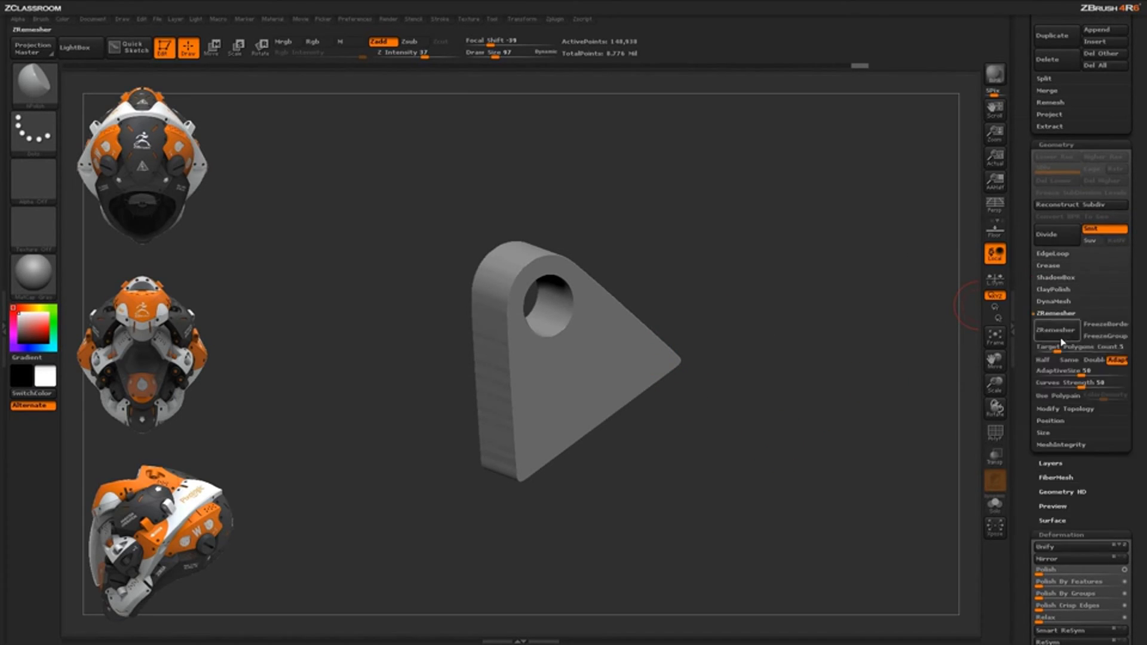
left_click_drag(805, 454, 827, 408)
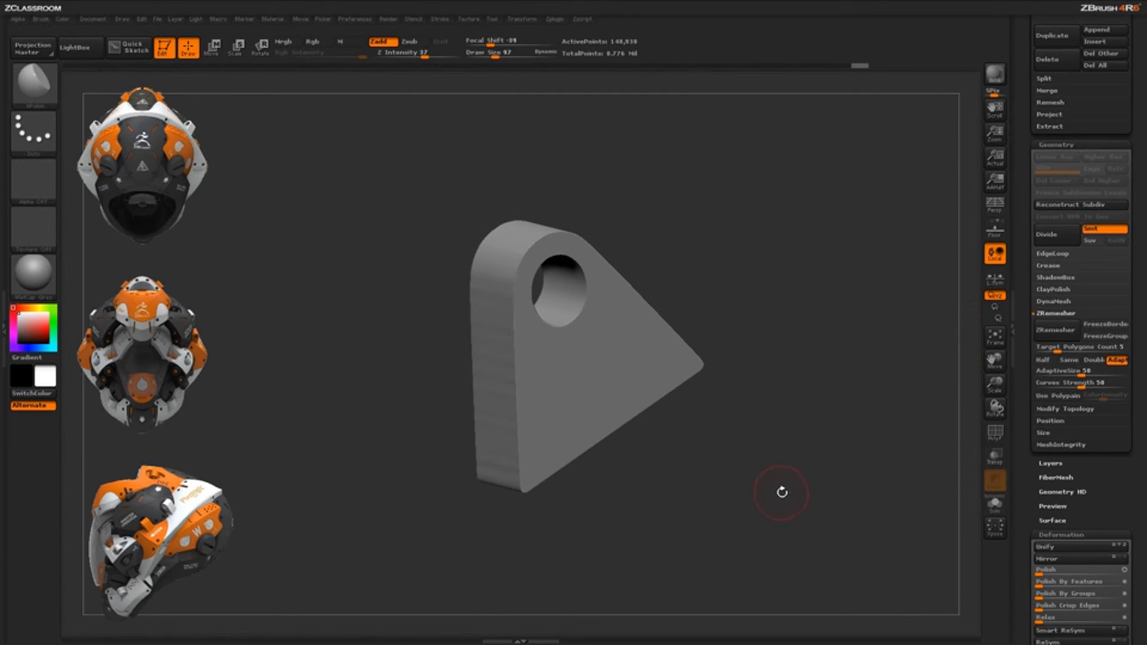
left_click(994, 432)
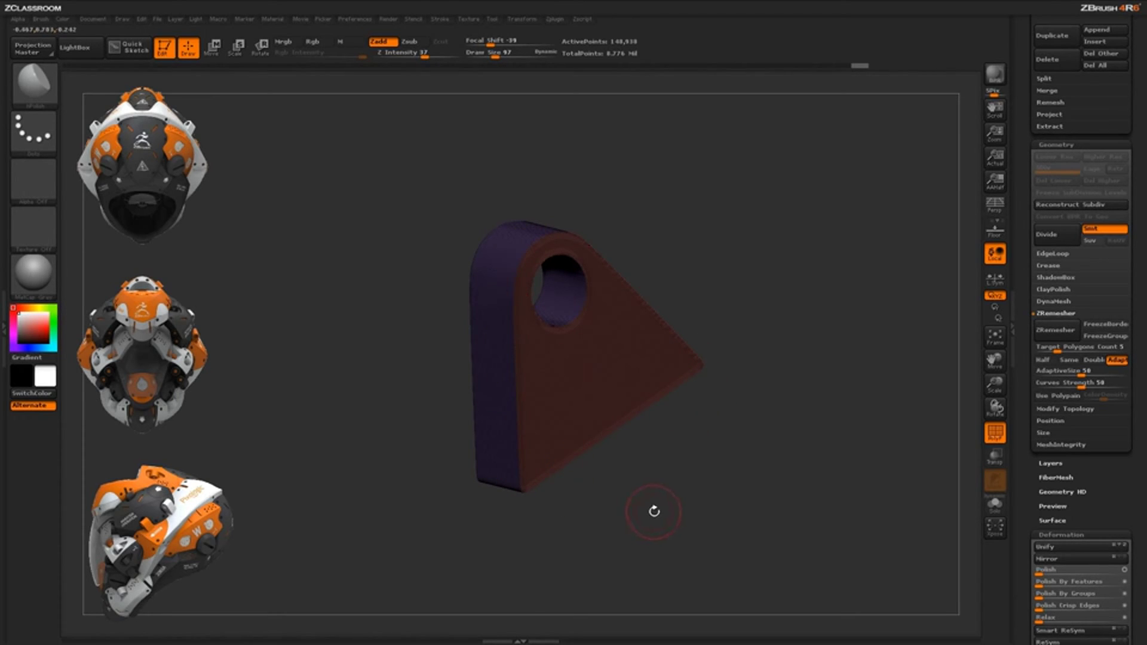
left_click(995, 432)
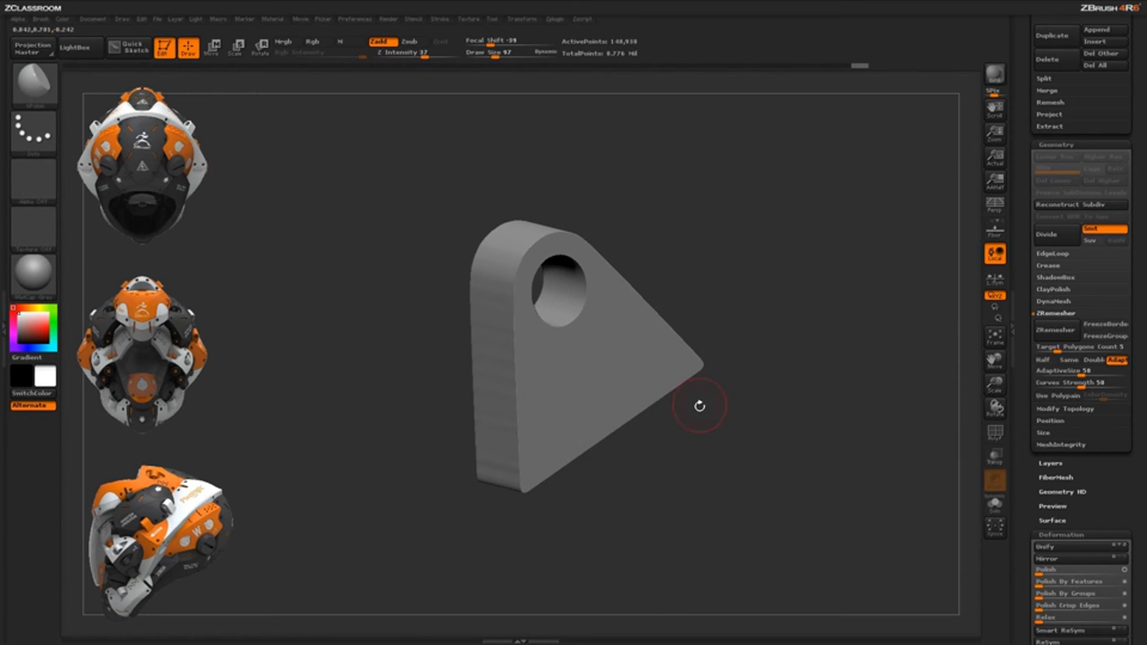
left_click(1057, 330)
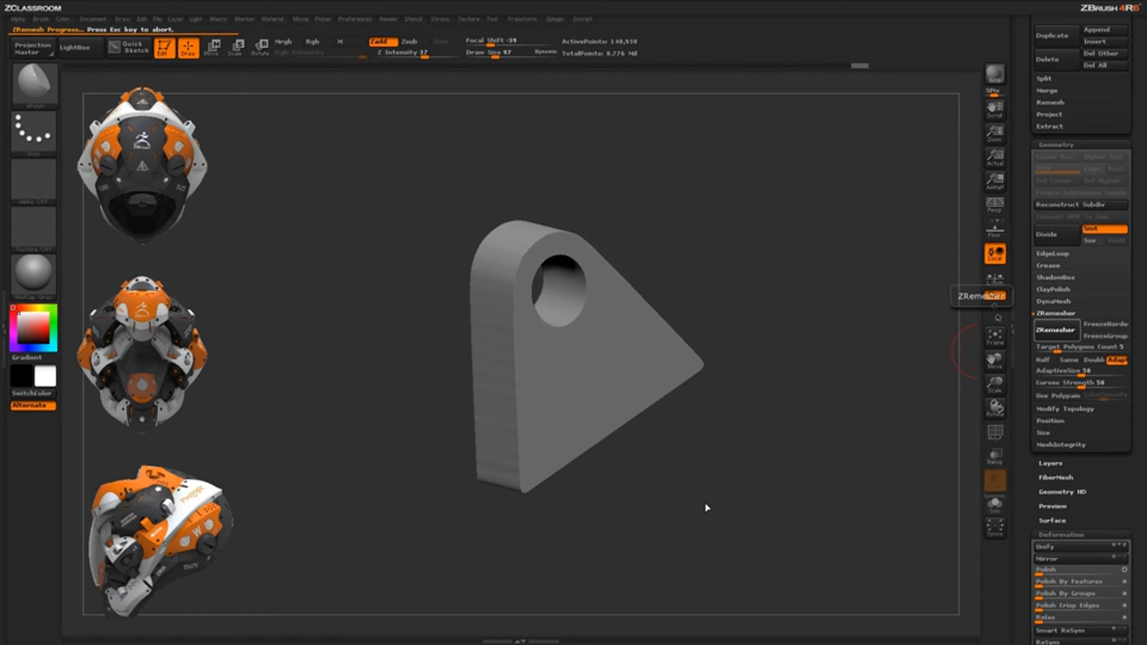
Examine the remeshed brace's new topology with the polyframe displayed, and hide the polyframe again.
left_click_drag(768, 461, 760, 479)
left_click(993, 432)
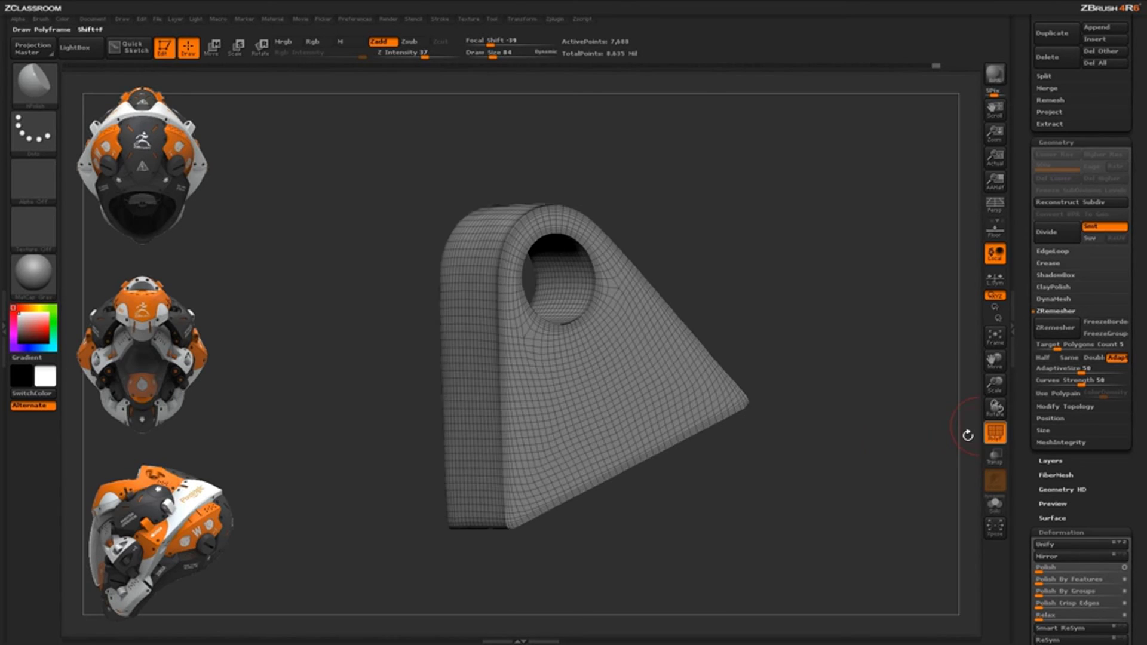
left_click_drag(969, 436, 776, 484)
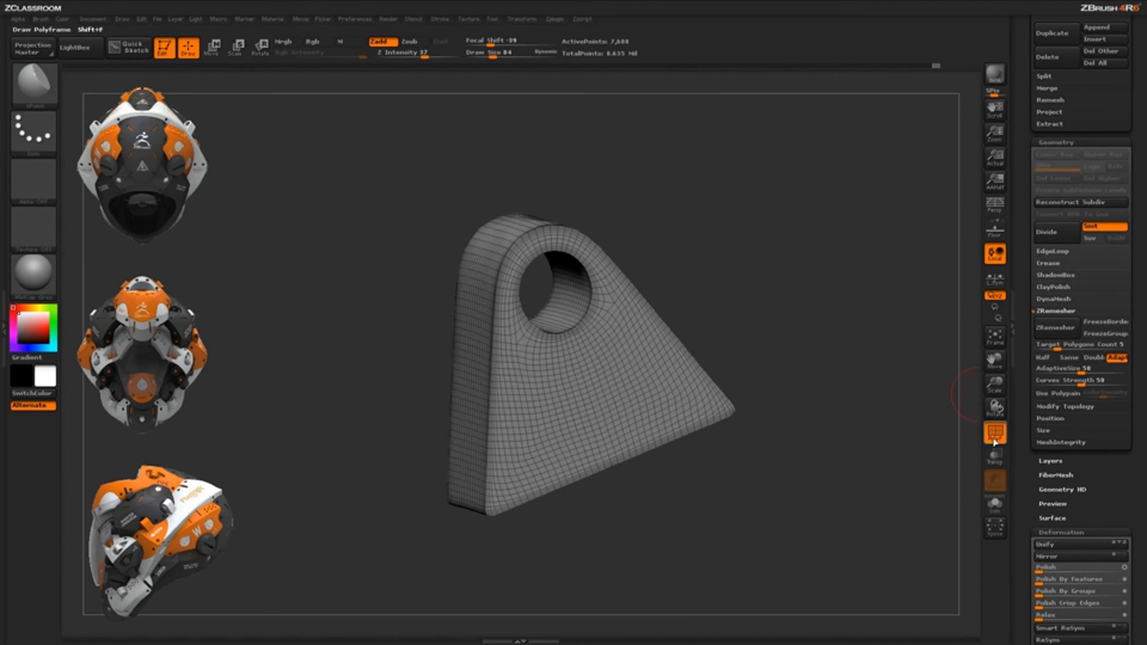
left_click(995, 431)
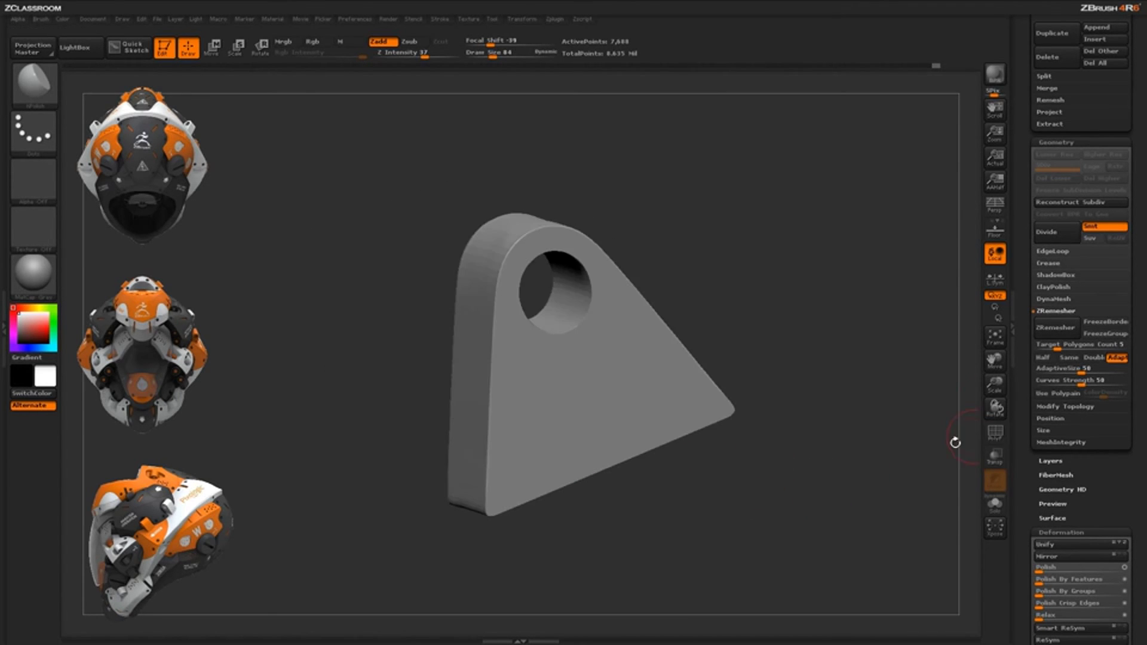
Divide the remeshed brace up to subdivision level 4 and smooth its narrow side near the curved top.
left_click(1059, 237)
left_click(1060, 236)
left_click(1059, 237)
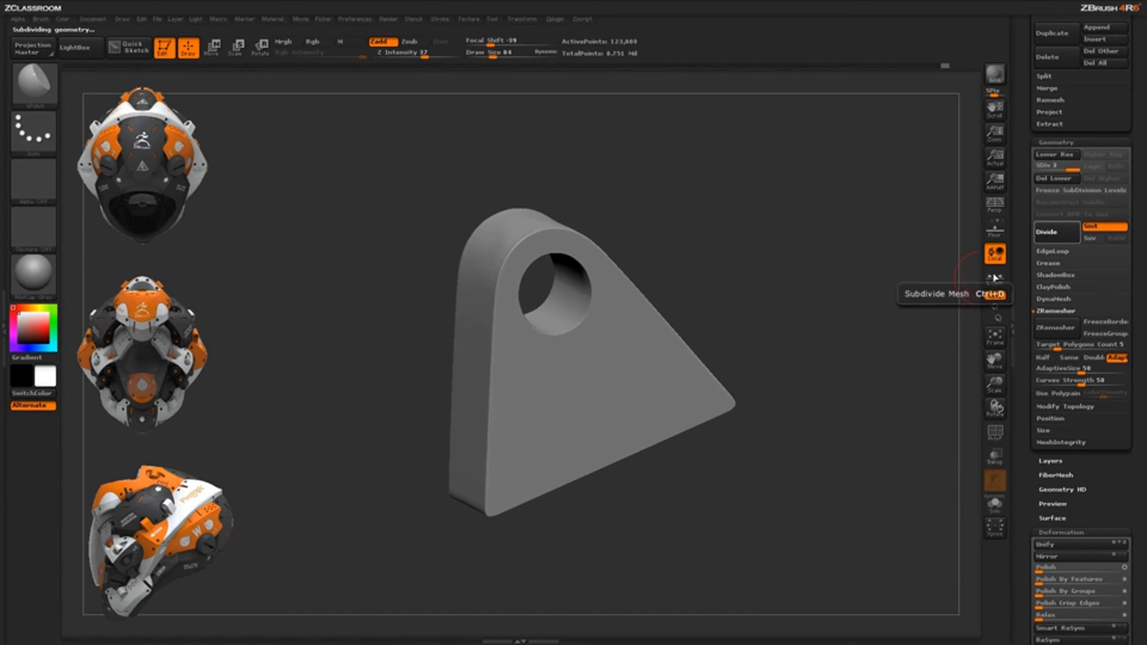
left_click_drag(783, 454, 812, 466)
left_click_drag(468, 251, 497, 268, "shift")
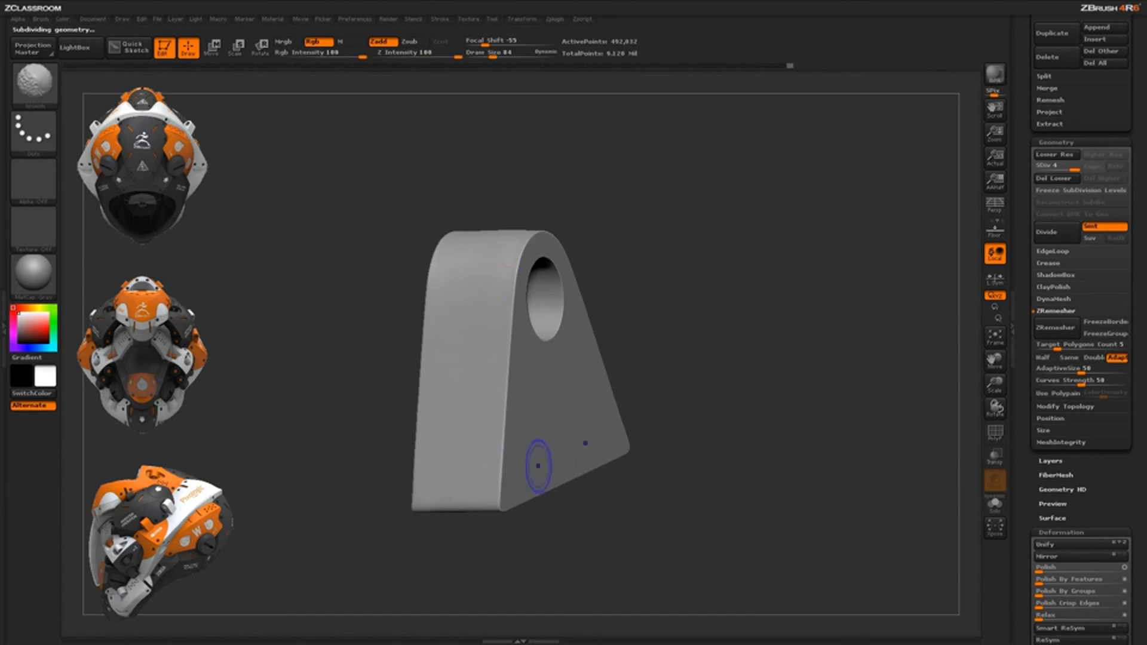
Show all the helmet subtools together with the brace and compare its size from the front and side.
mouse_move(760, 503)
left_mouse_down("alt")
mouse_move(747, 447)
mouse_move(761, 466)
mouse_move(853, 344)
left_mouse_up("alt")
left_click_drag(835, 395, 1015, 379, "shift")
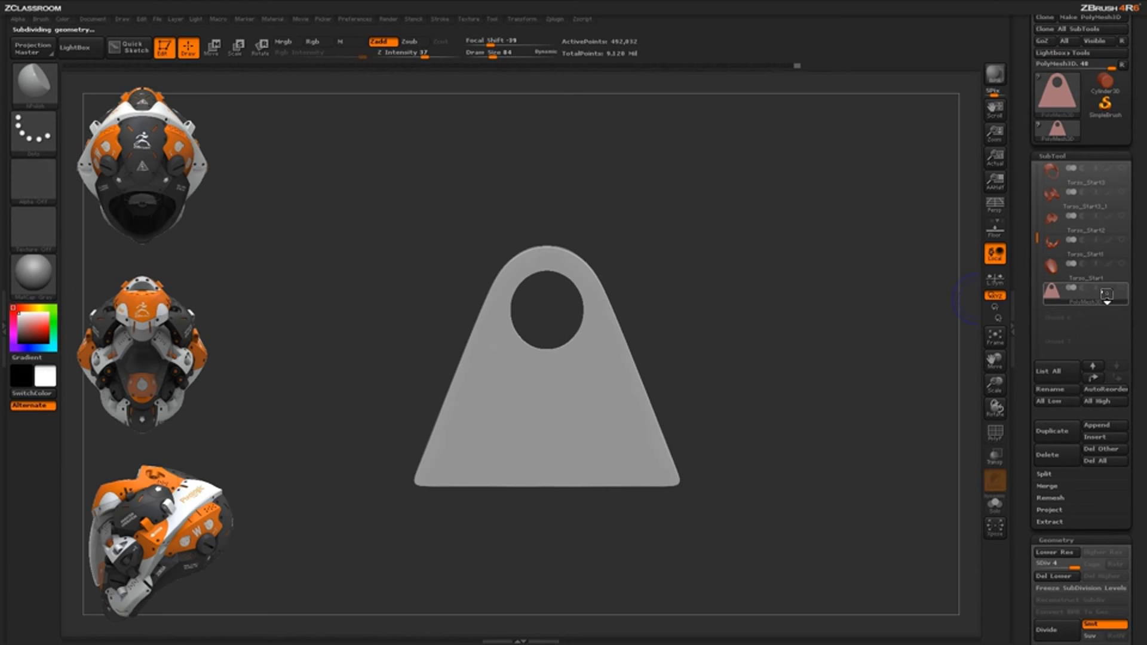
left_click(1127, 282, "shift")
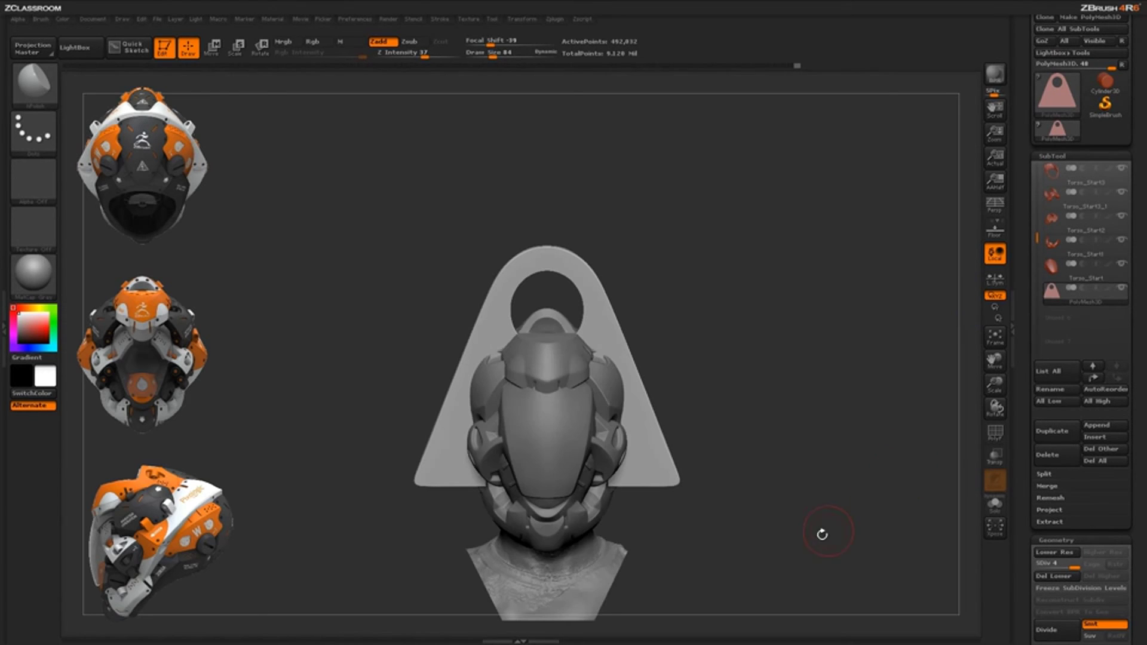
left_click_drag(822, 536, 746, 428, "alt")
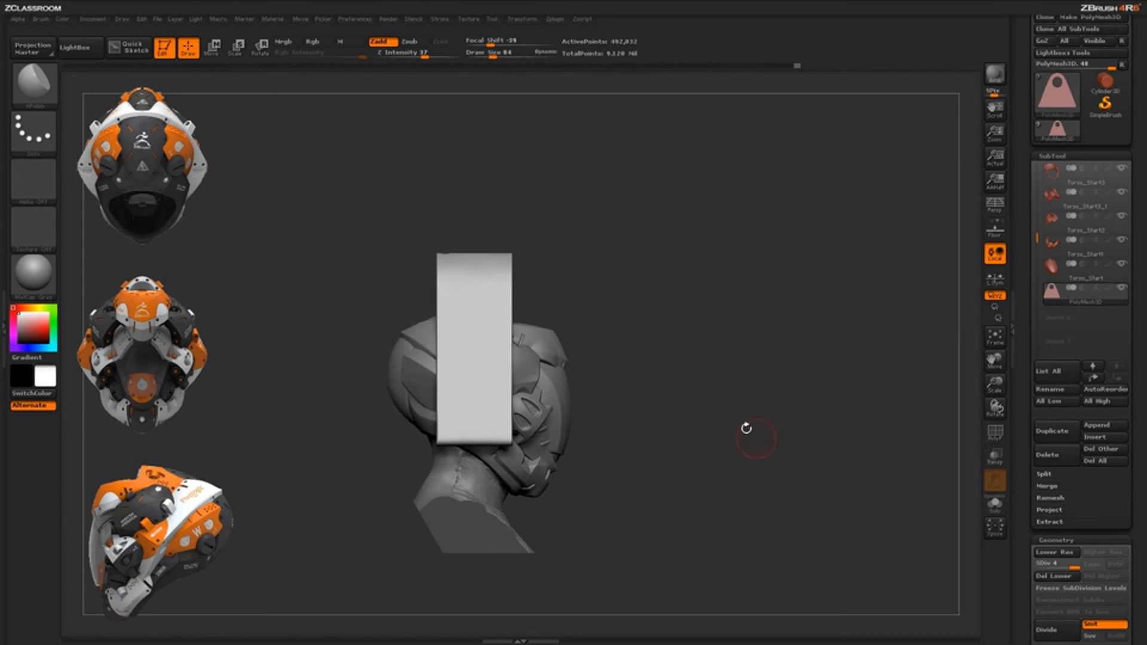
Scale the brace down to a small part inside the helmet, with ghosted transparency enabled to keep it visible.
key("e")
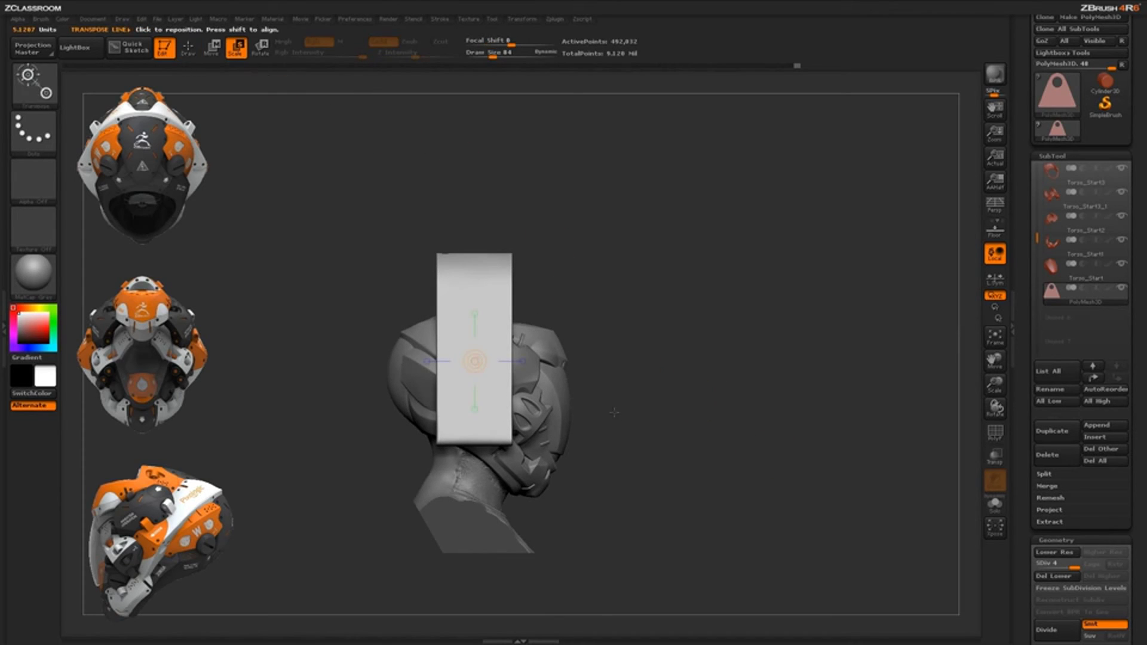
mouse_move(497, 325)
left_mouse_down()
mouse_move(500, 136)
mouse_move(500, 328)
left_mouse_up()
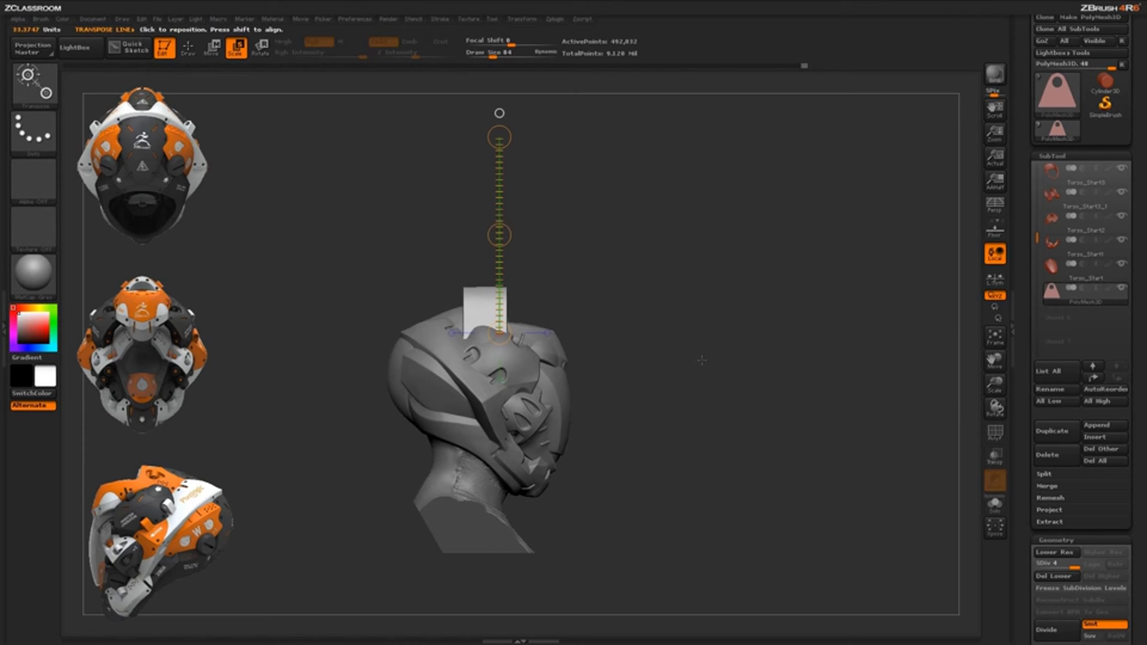
key("ctrl+shift+z")
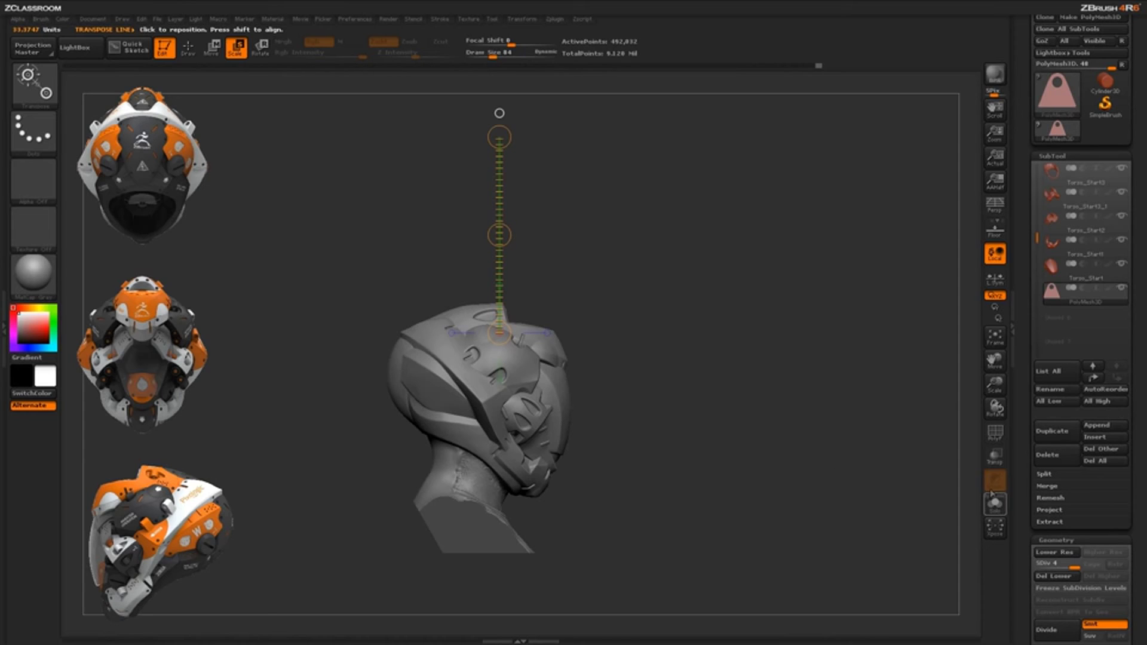
left_click(994, 462)
left_click_drag(804, 486, 752, 494)
mouse_move(571, 341)
left_mouse_down("shift")
mouse_move(572, 188)
mouse_move(571, 208)
left_mouse_up("shift")
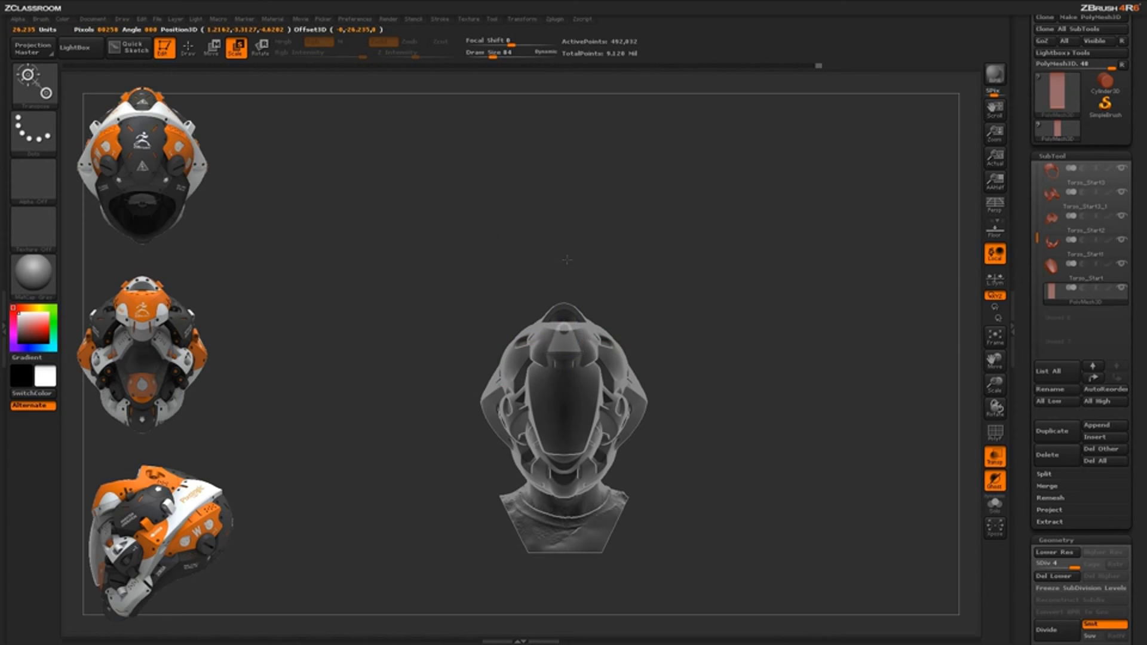
left_click_drag(567, 273, 567, 273)
Move the small brace out of the helmet to beside its temple in front view, and turn transparency off.
key("w")
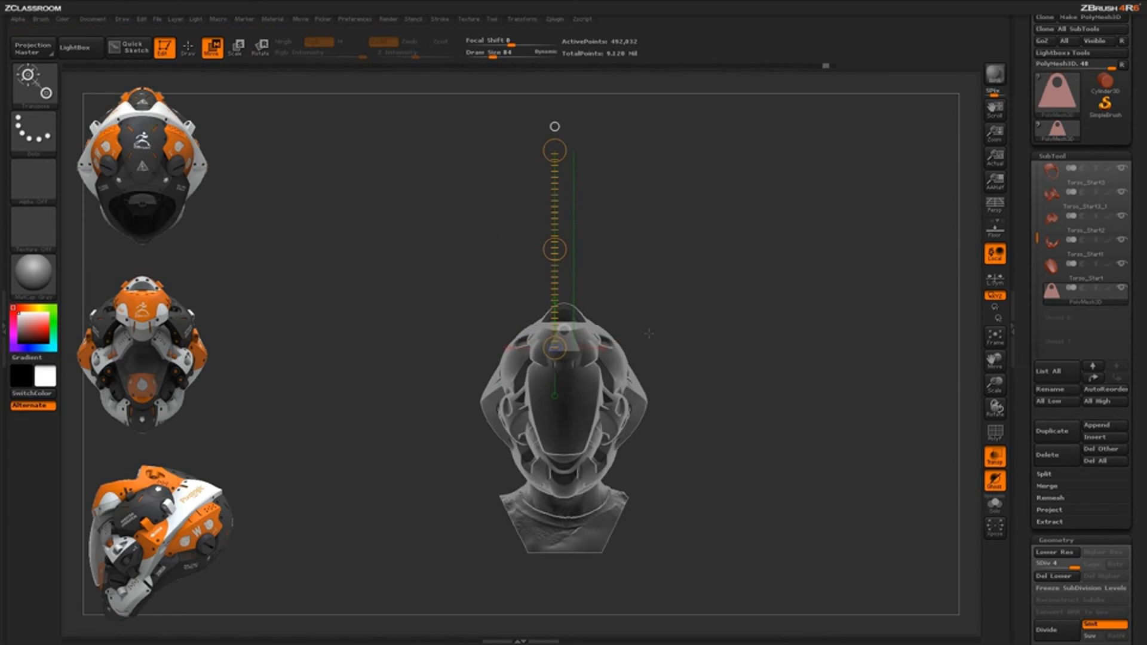
left_click_drag(554, 127, 573, 126)
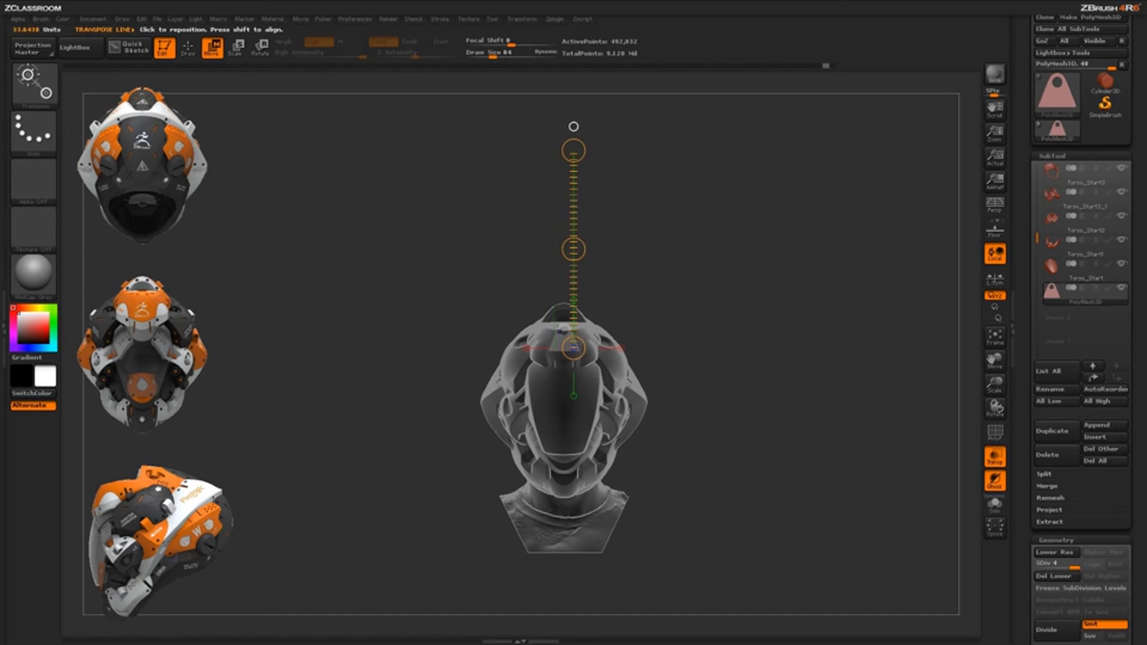
left_click_drag(557, 338, 782, 338, "shift")
mouse_move(669, 338)
left_mouse_down()
mouse_move(585, 345)
mouse_move(560, 387)
left_mouse_up()
left_click(989, 463)
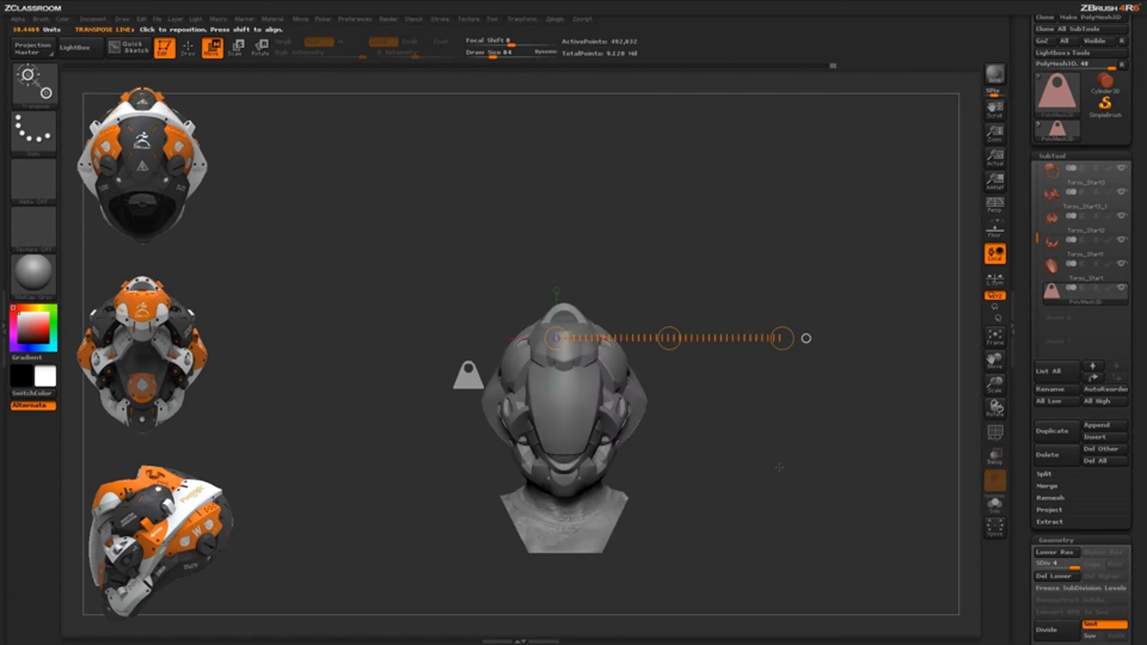
Move the brace against the helmet's side near the lower slot of the round side panel.
left_click_drag(780, 466, 840, 465)
left_click_drag(552, 375, 631, 375, "shift")
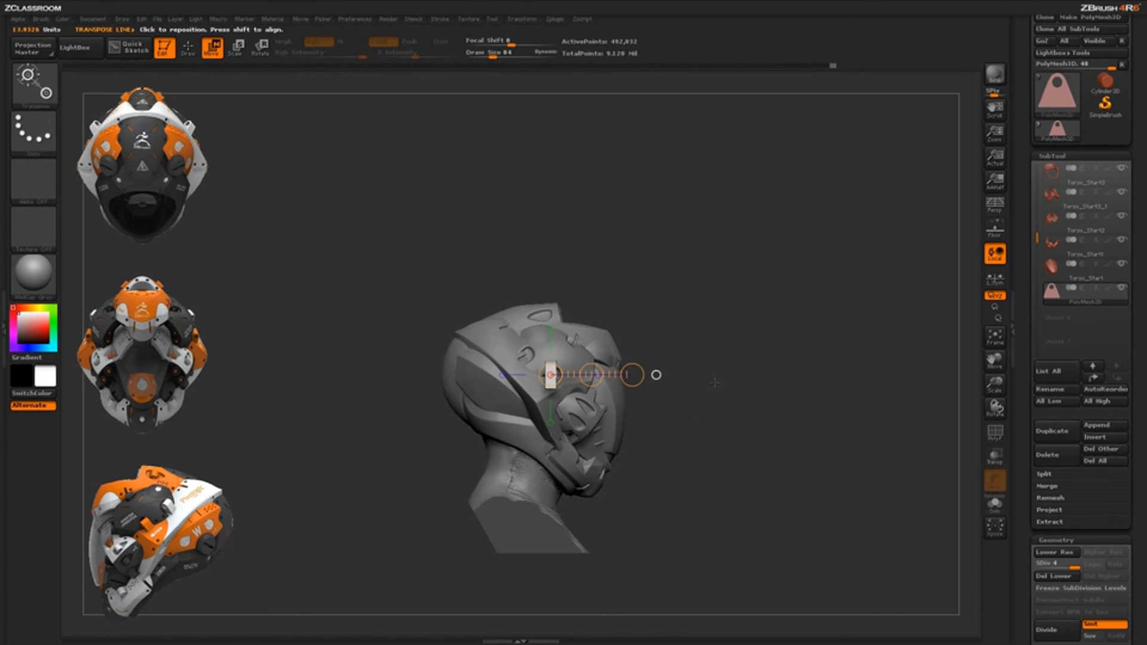
left_click_drag(744, 393, 848, 402)
mouse_move(534, 382)
left_mouse_down("shift")
mouse_move(607, 382)
mouse_move(532, 382)
left_mouse_up("shift")
mouse_move(727, 405)
left_mouse_down()
mouse_move(643, 419)
mouse_move(630, 394)
mouse_move(640, 425)
mouse_move(810, 383)
left_mouse_up()
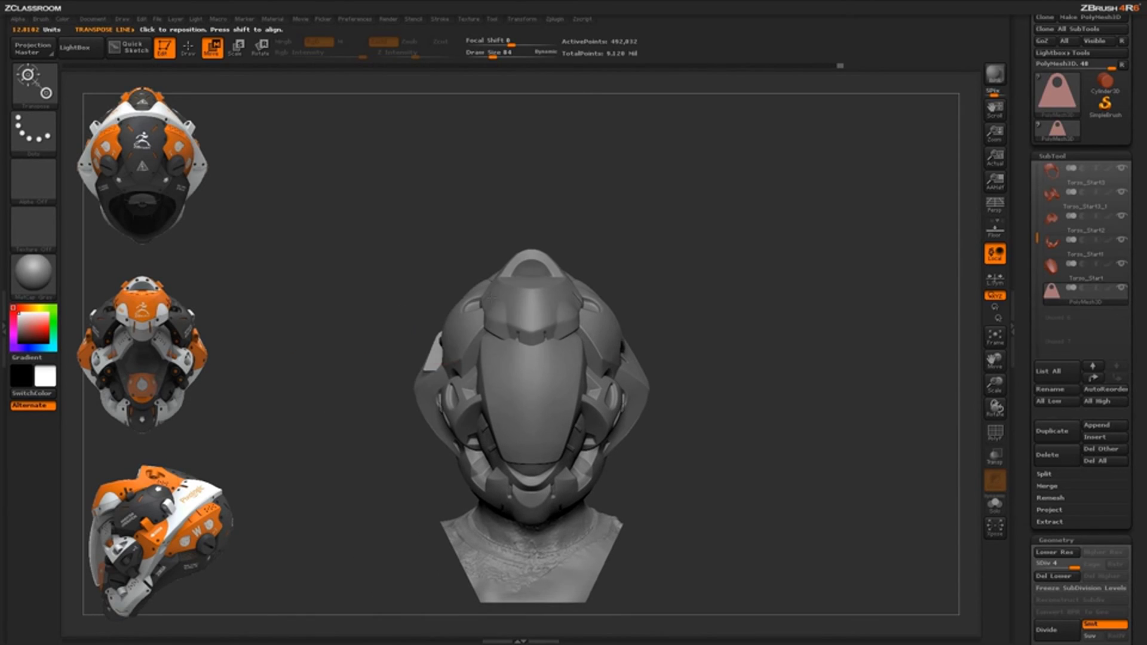
Rotate the brace in front and side views to follow the slant of the helmet's lower side slot.
left_click(260, 49)
mouse_move(465, 365)
left_mouse_down("shift")
mouse_move(465, 238)
mouse_move(402, 259)
left_mouse_up("shift")
left_click_drag(678, 257, 801, 275)
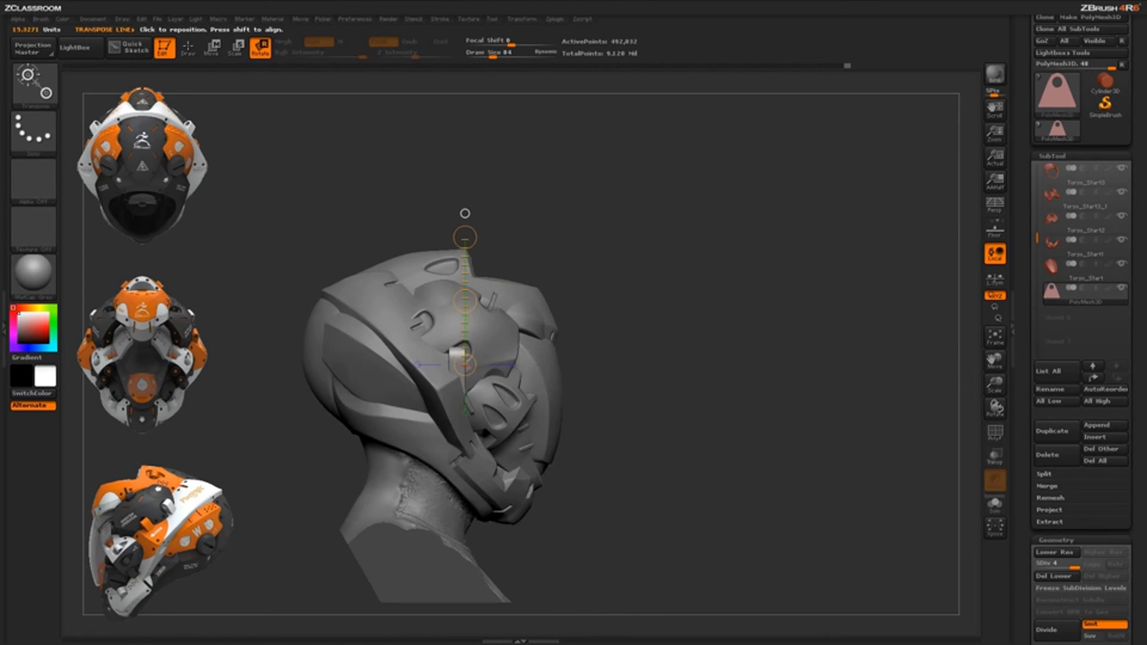
left_click_drag(465, 237, 516, 294)
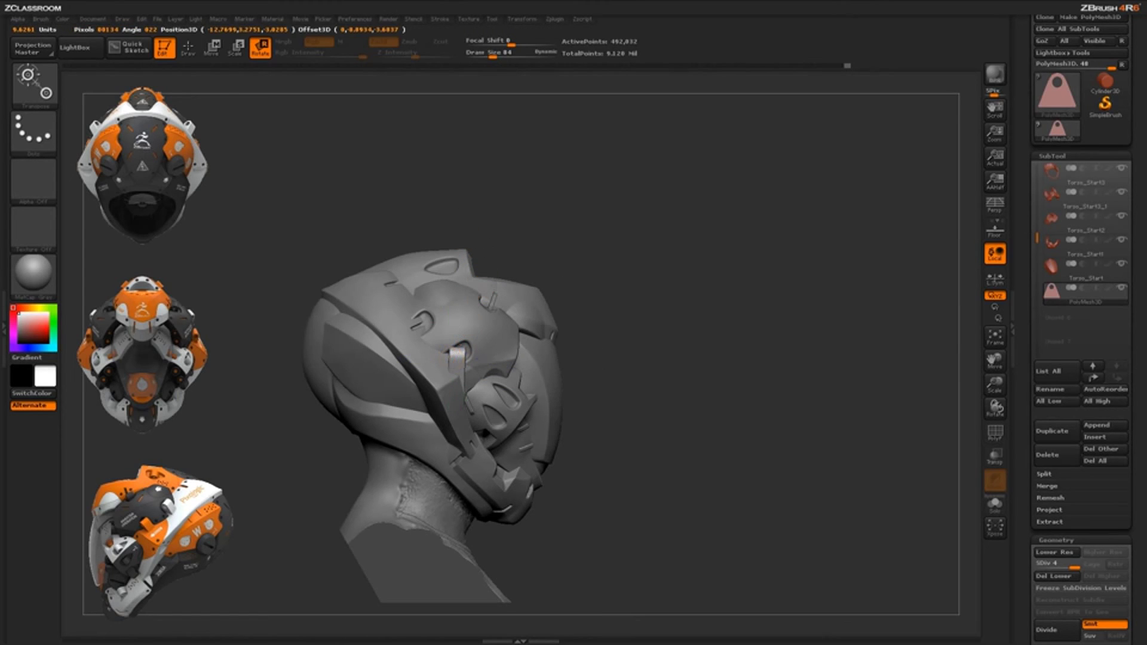
Move the brace into the lower side slot, with its holed end sticking out of the helmet surface.
key("w")
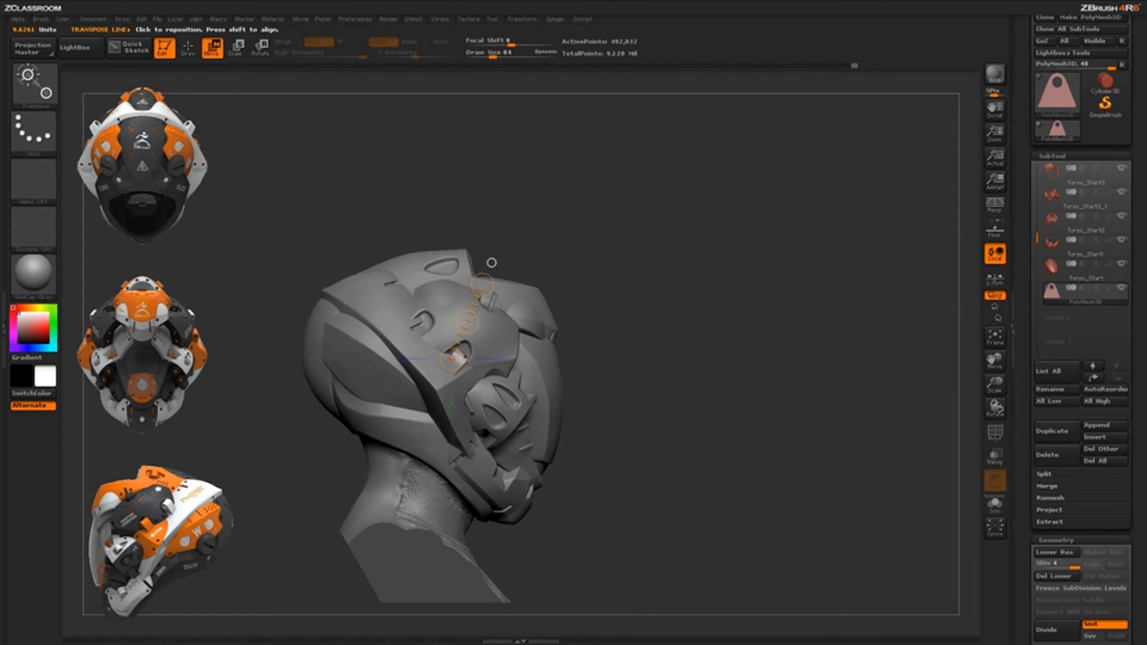
left_click(491, 262)
left_click_drag(469, 312, 468, 315)
left_click_drag(619, 291, 420, 360)
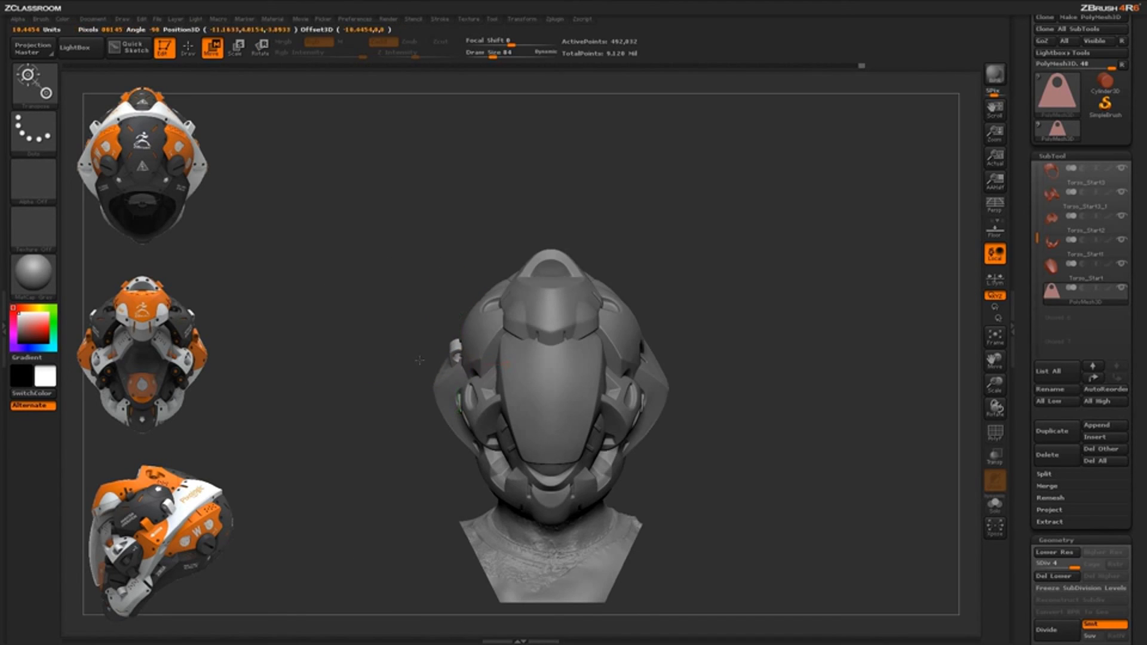
left_click_drag(717, 249, 537, 227)
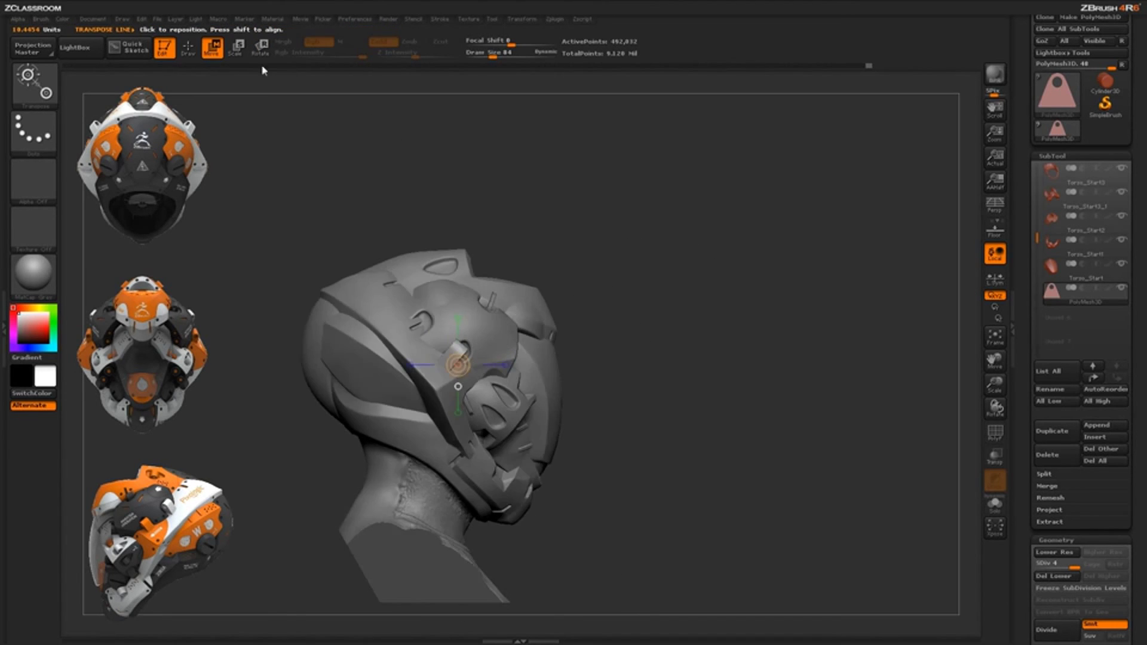
Refine the brace's size, height and tilt so it sits in the helmet's lower side slot.
left_click(239, 54)
left_click_drag(453, 346, 452, 217, "shift")
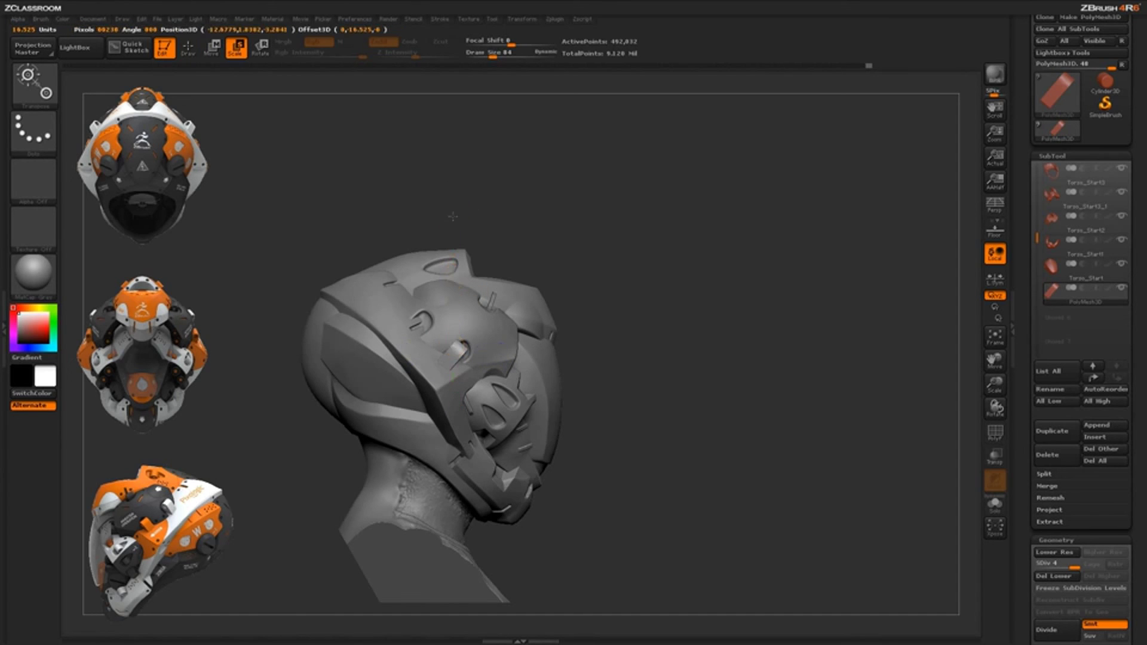
key("w")
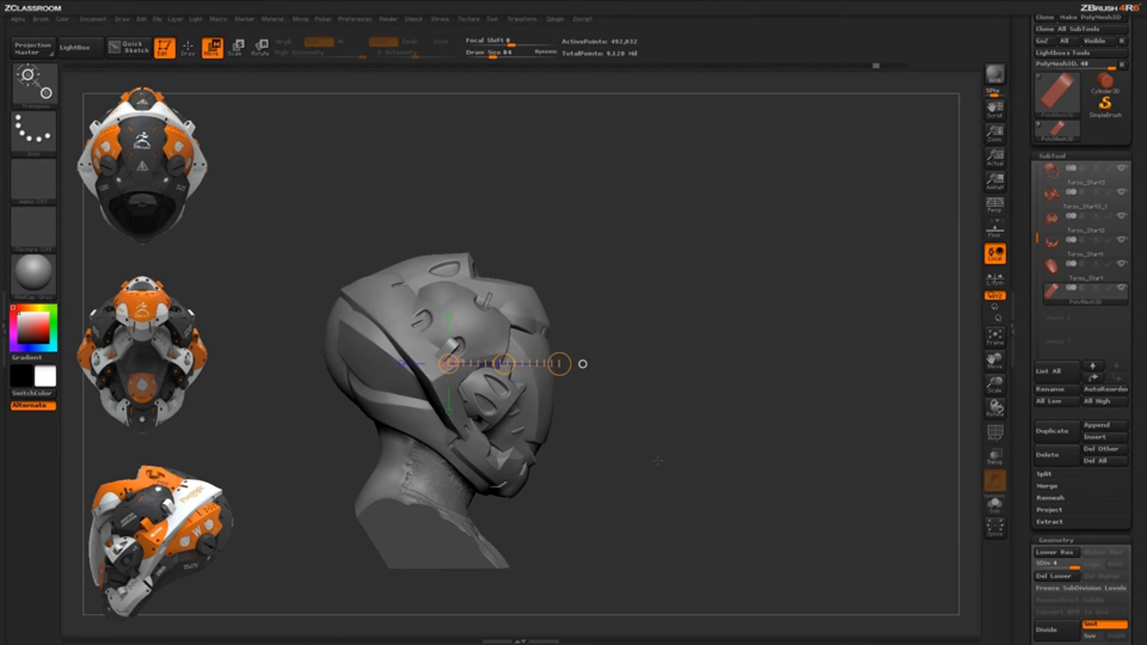
left_click_drag(658, 460, 674, 456)
left_click_drag(506, 365, 505, 298)
key("r")
left_click_drag(669, 374, 582, 363)
left_click_drag(697, 362, 784, 373)
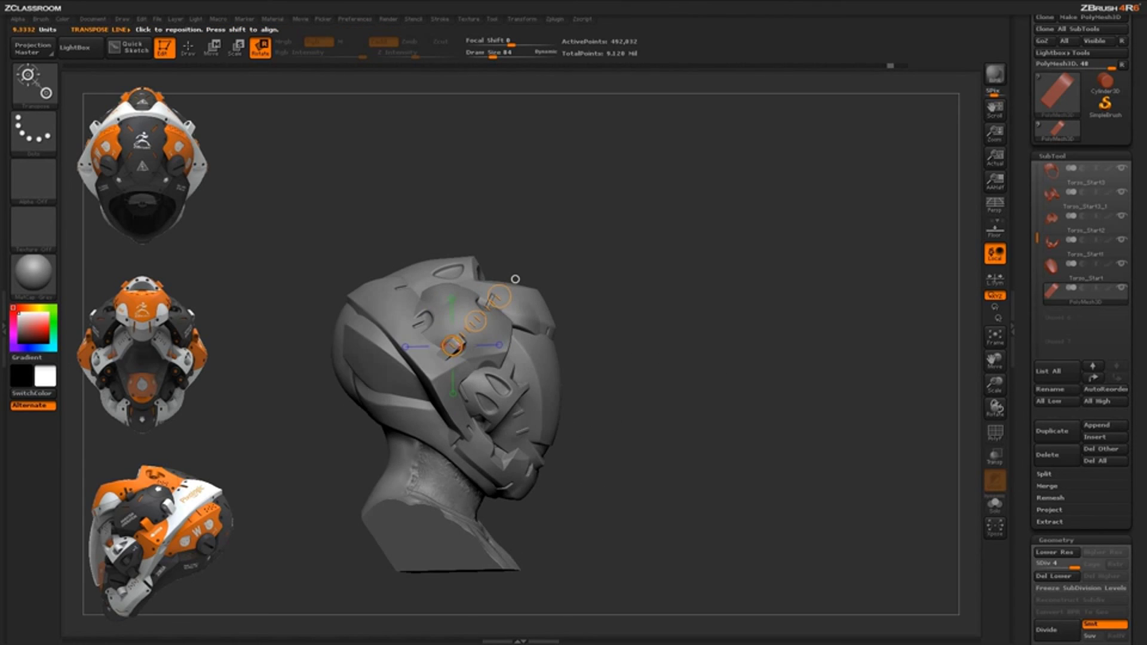
Delete the brace's lower subdivision levels and duplicate it with Transpose Move into the upper slot of the side panel.
scroll(1052, 505, "down", 3)
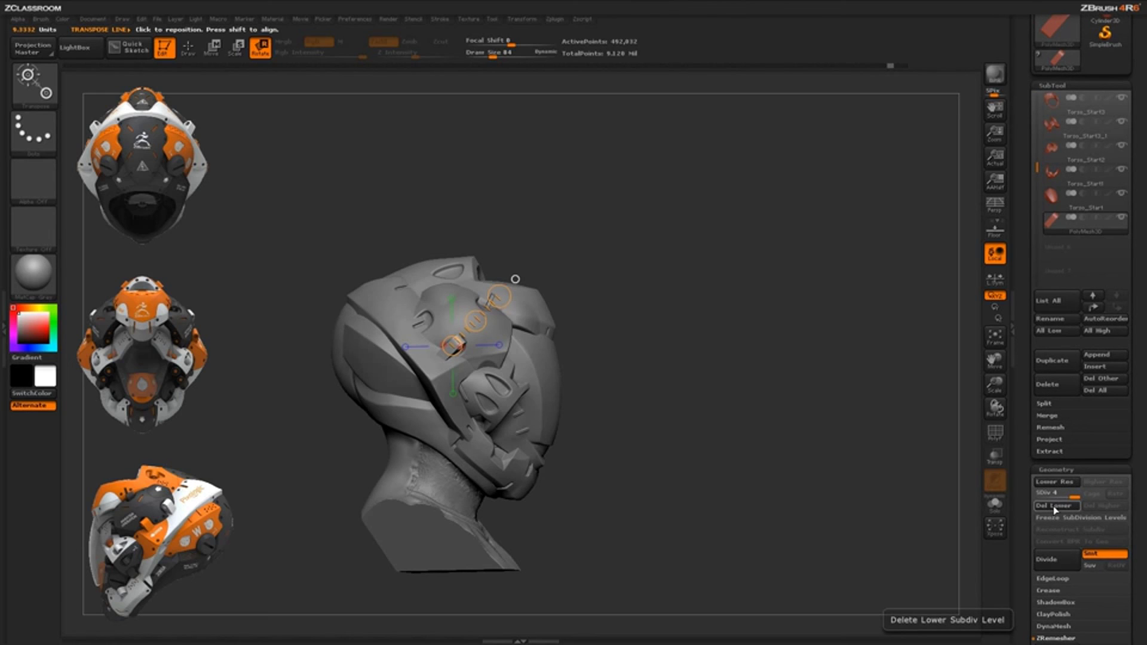
left_click(1054, 508)
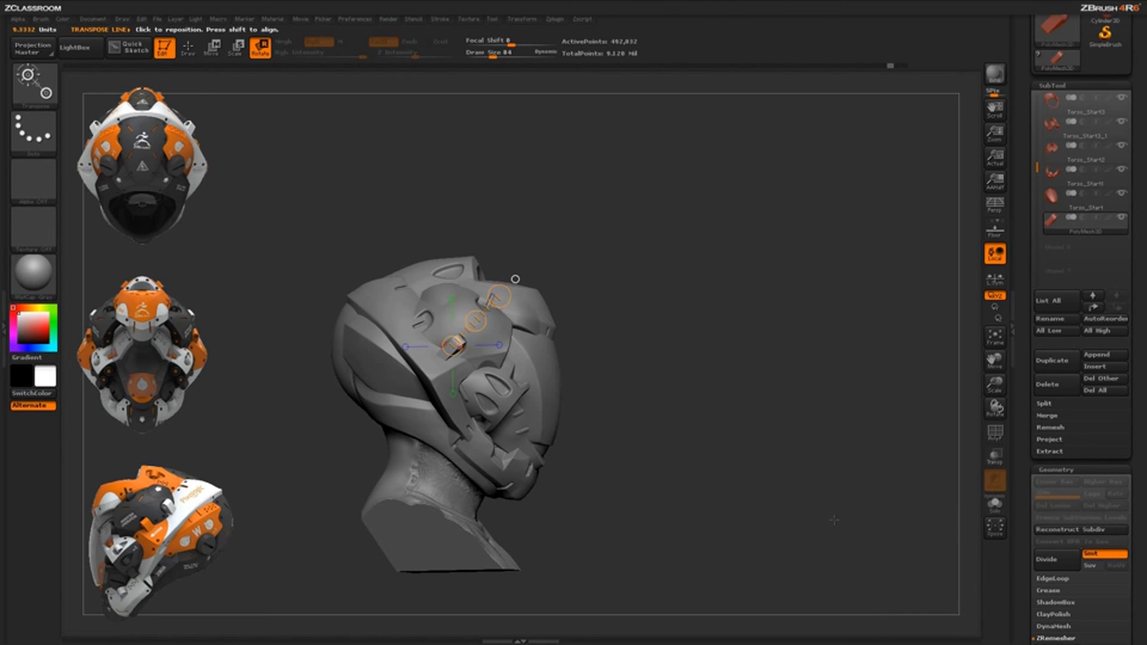
left_click_drag(516, 279, 522, 280)
left_click(212, 47)
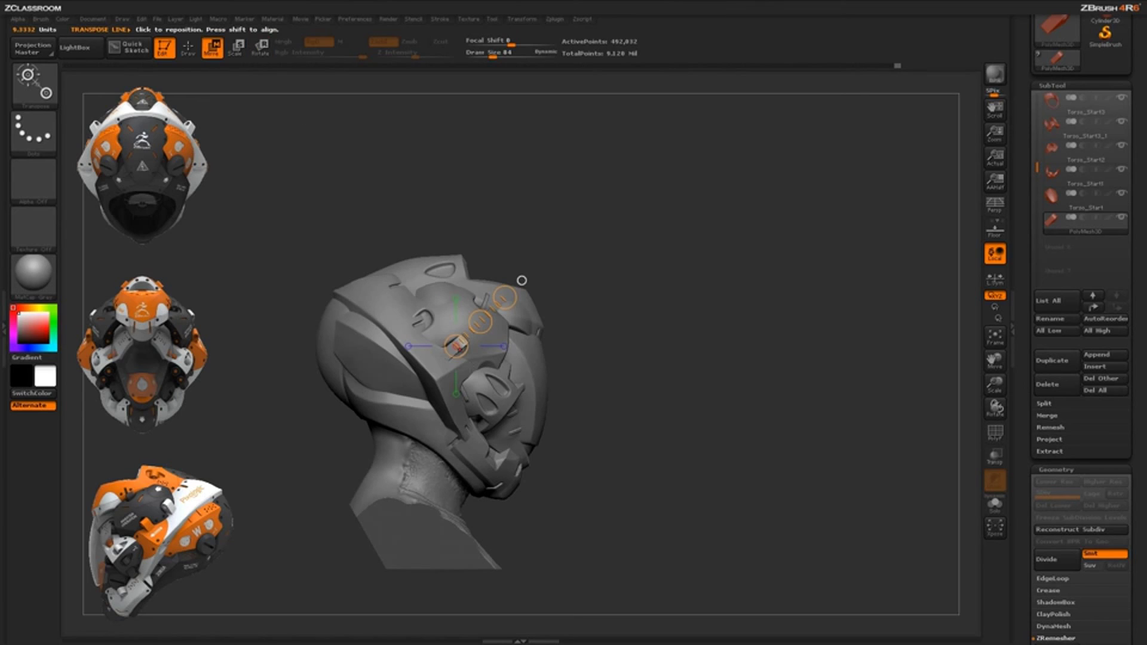
left_click_drag(442, 362, 649, 362)
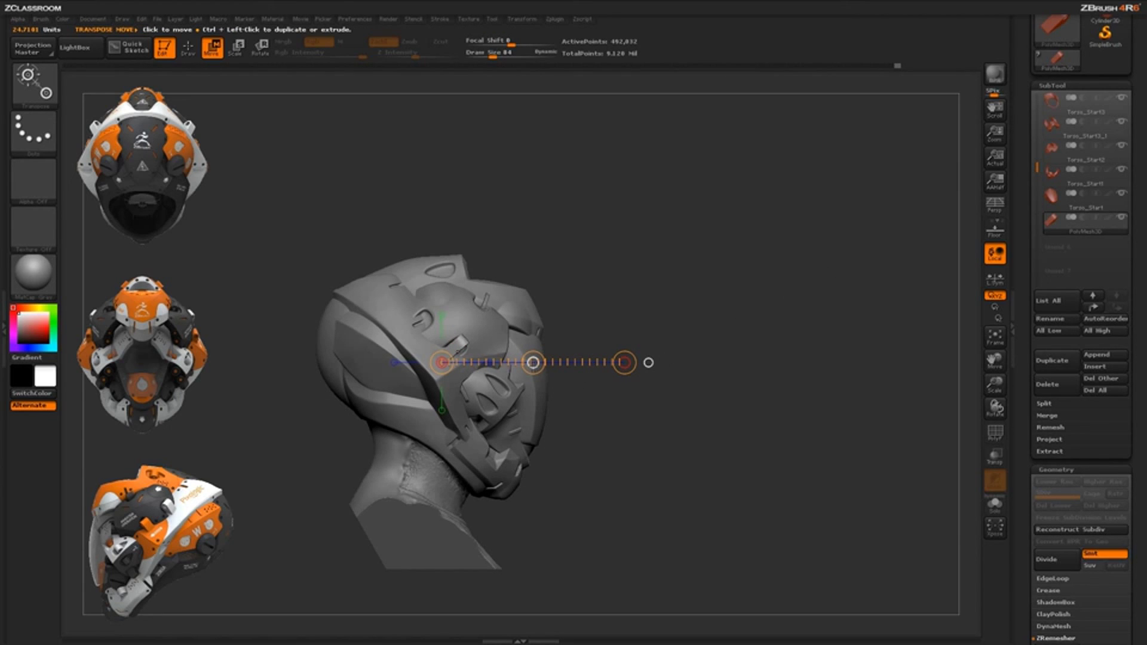
left_click_drag(533, 362, 492, 332, "ctrl")
mouse_move(716, 270)
left_mouse_down()
mouse_move(566, 277)
mouse_move(569, 342)
left_mouse_up()
mouse_move(488, 350)
left_mouse_down()
mouse_move(586, 311)
mouse_move(527, 333)
left_mouse_up()
Adjust the second brace's position in the upper slot and duplicate another brace onto the helmet's ear piece.
left_click_drag(661, 425, 640, 311)
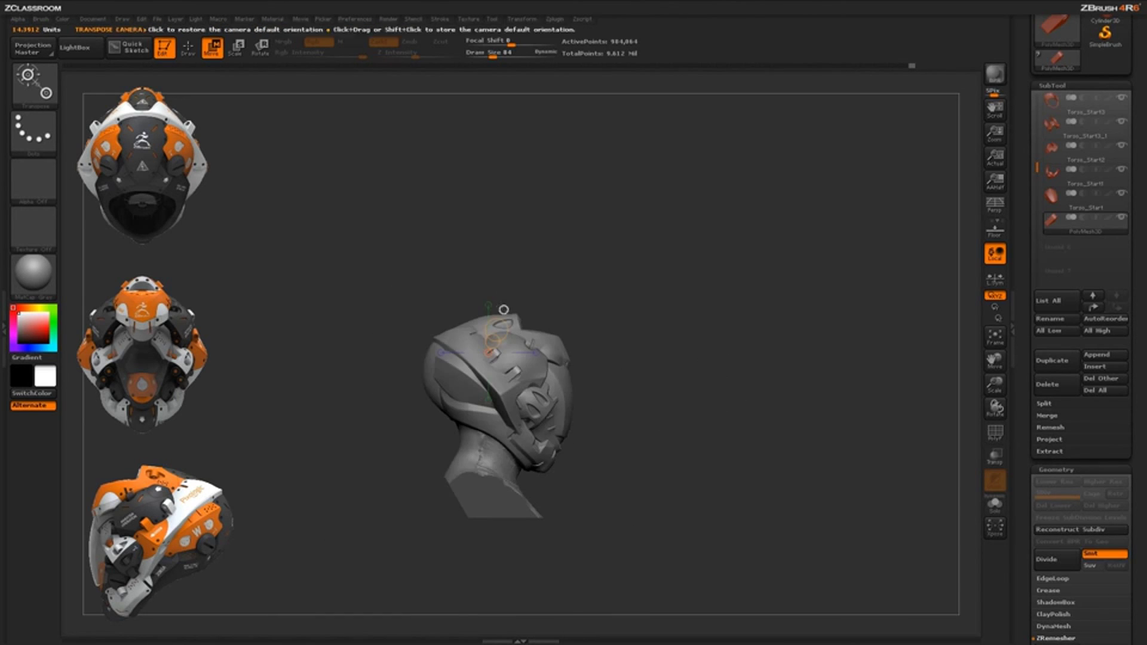
left_click_drag(629, 361, 596, 393, "alt")
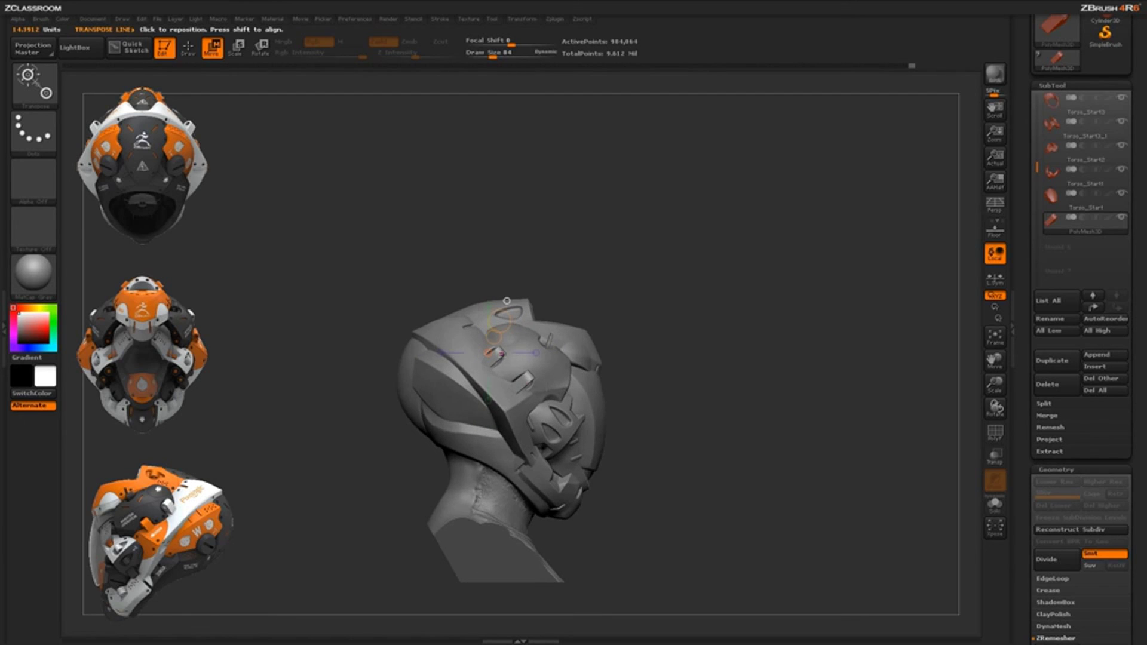
left_click_drag(500, 321, 551, 355, "shift")
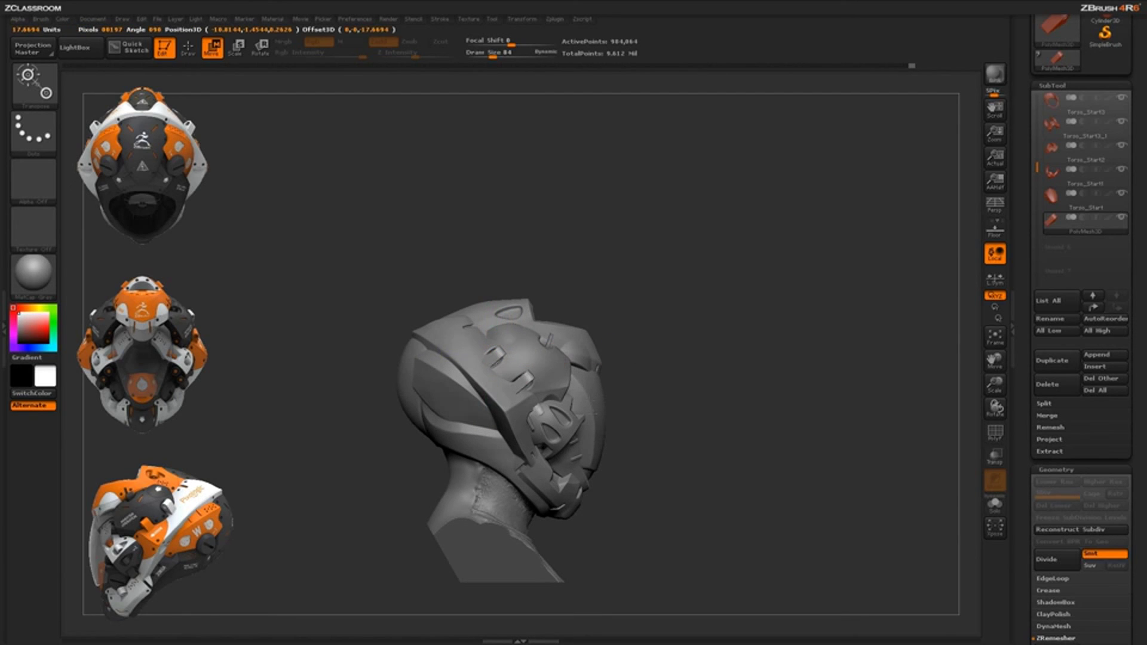
left_click_drag(595, 413, 603, 421, "ctrl")
Rotate the third brace in front, side and back views to orient it on the ear piece.
left_click_drag(719, 442, 601, 393, "shift")
key("r")
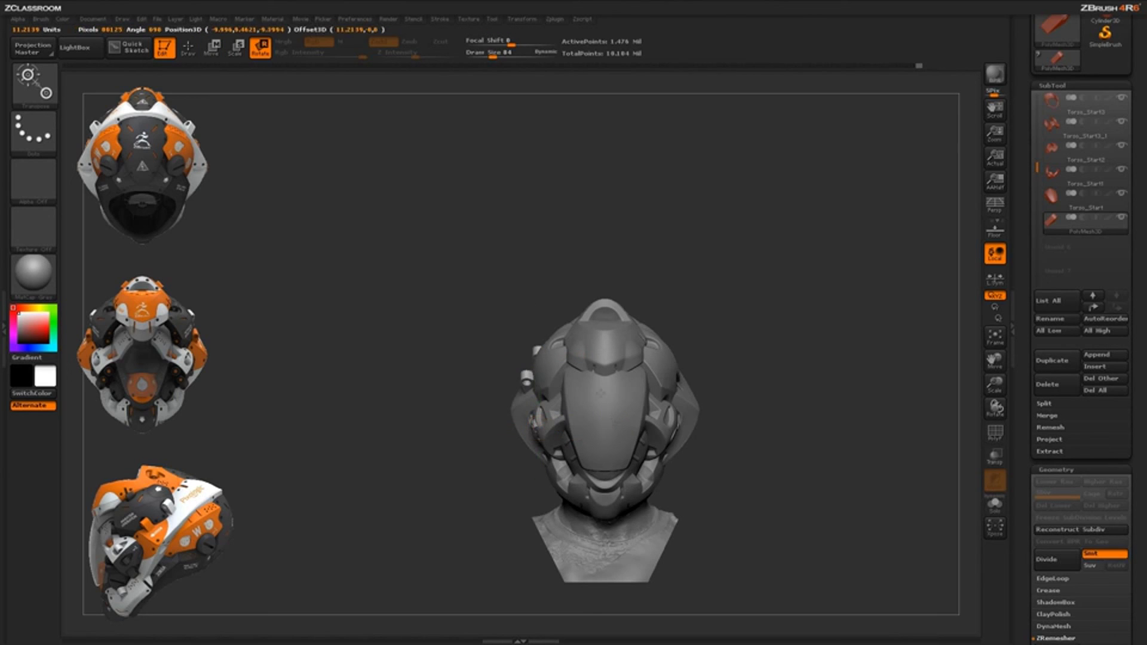
left_click_drag(763, 334, 628, 395, "shift")
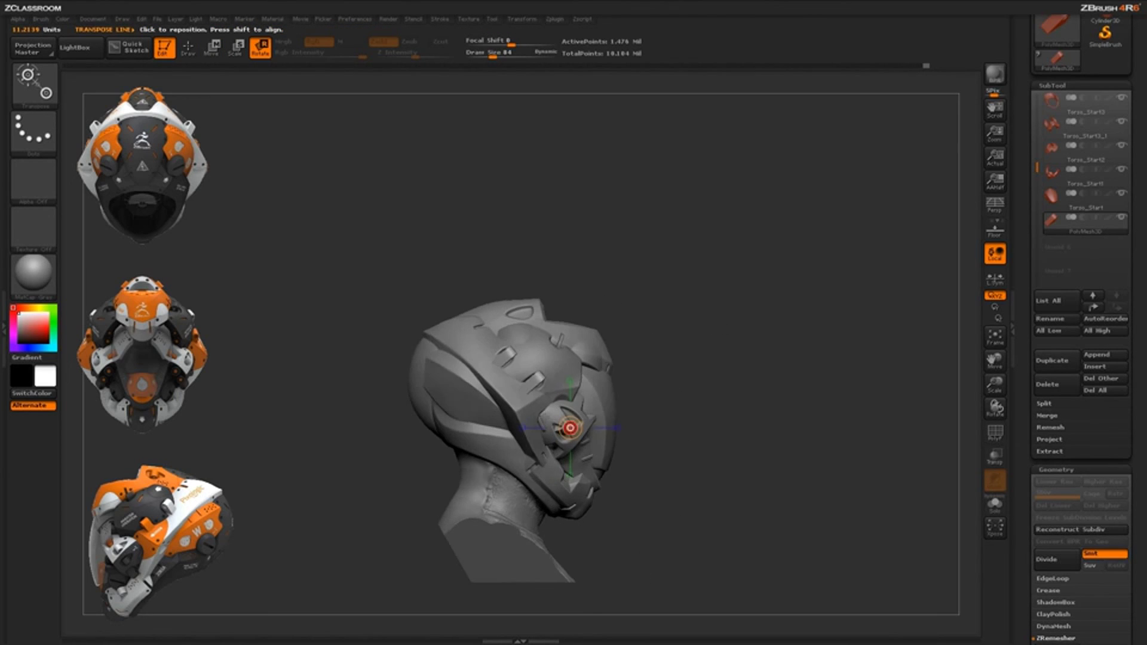
left_click_drag(555, 426, 626, 427, "shift")
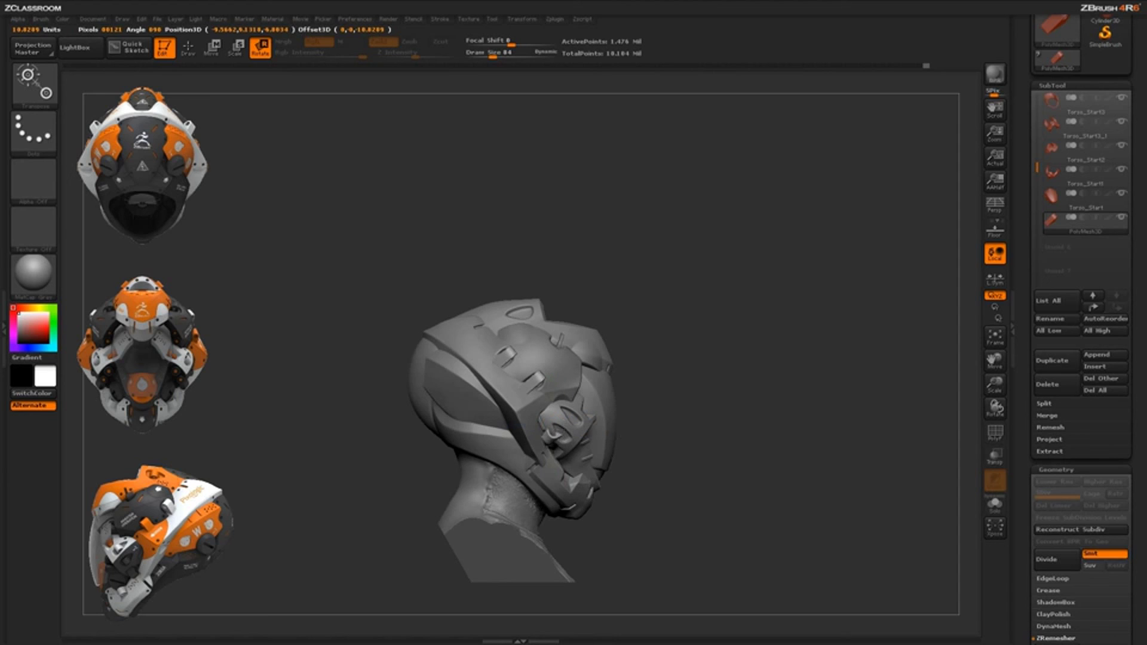
left_click_drag(686, 361, 747, 362, "shift")
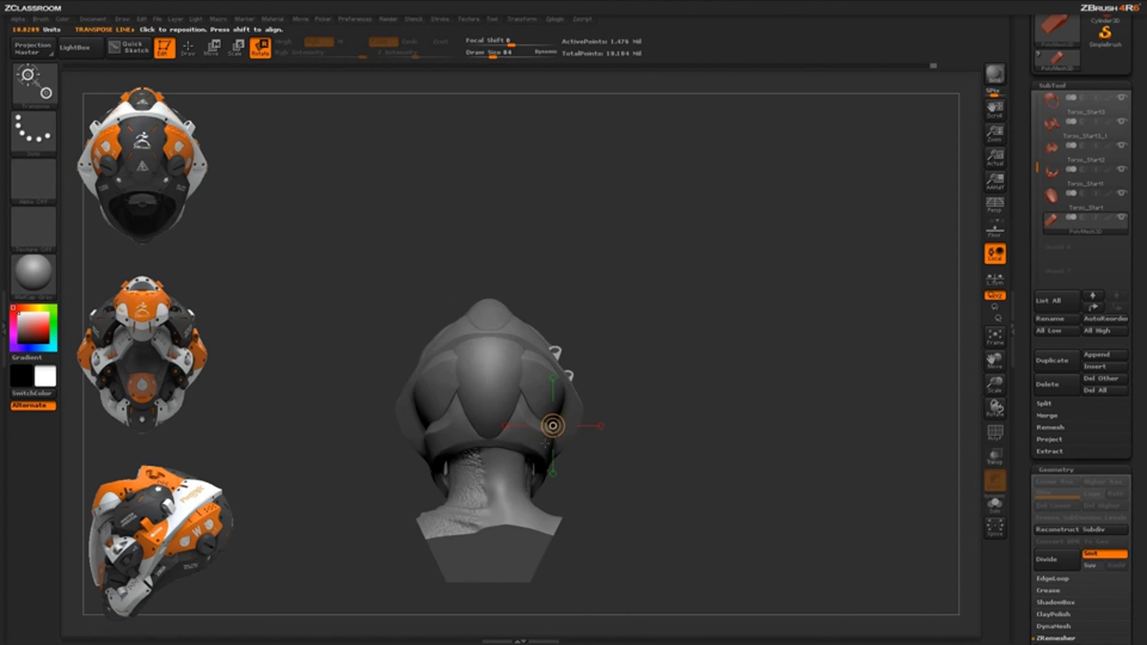
left_click_drag(545, 444, 617, 443)
mouse_move(719, 402)
left_mouse_down()
mouse_move(653, 413)
mouse_move(627, 403)
mouse_move(594, 419)
mouse_move(606, 406)
left_mouse_up()
Fine-tune the third brace's angle, move it outward from the ear piece and return to Draw mode.
key("w")
key("r")
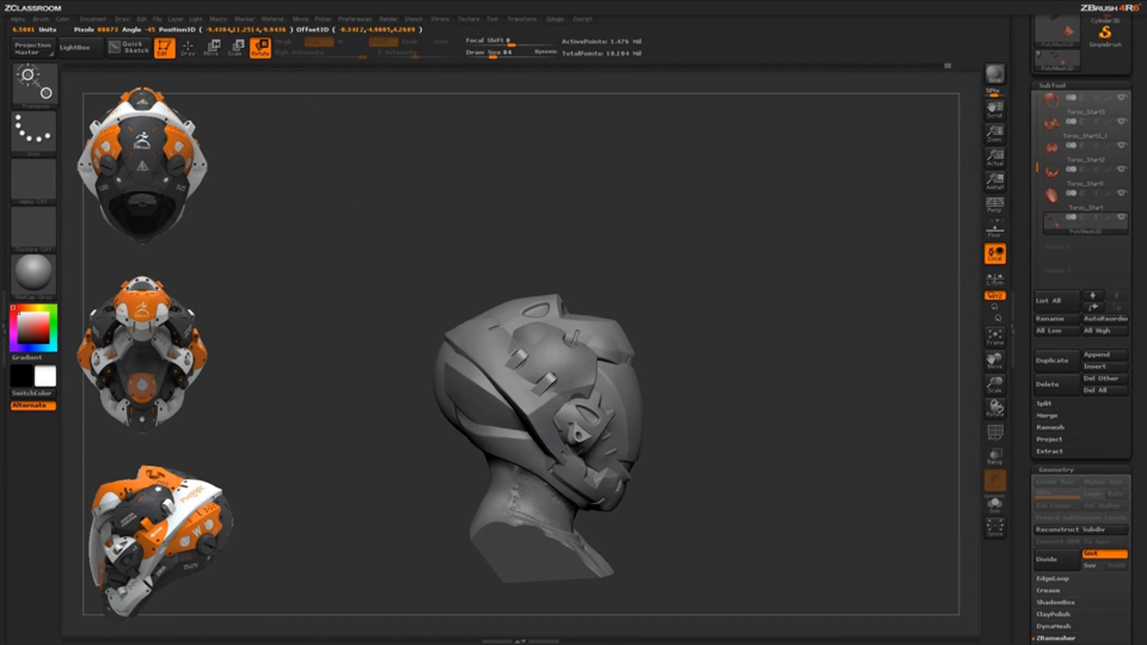
key("w")
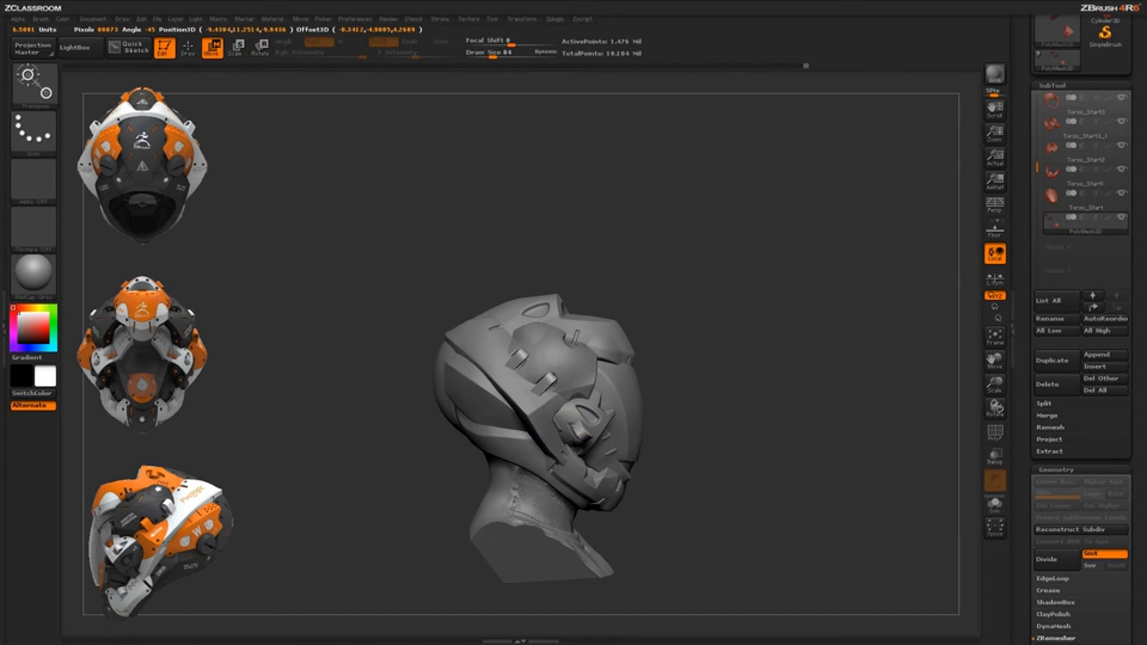
left_click_drag(701, 428, 550, 443)
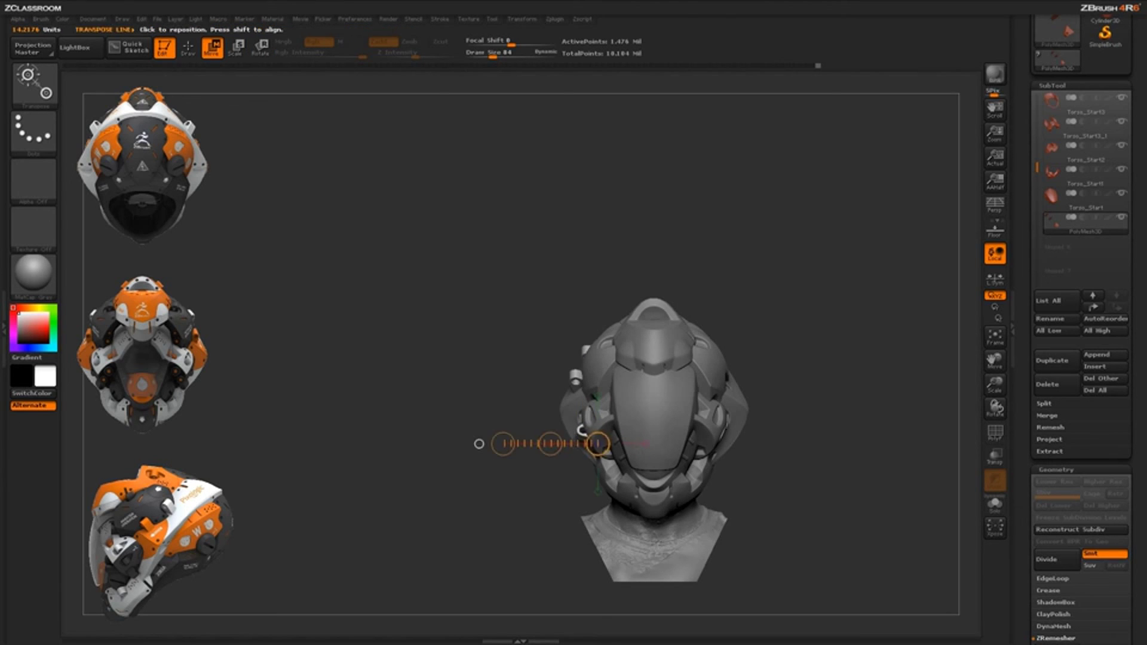
left_click(188, 47)
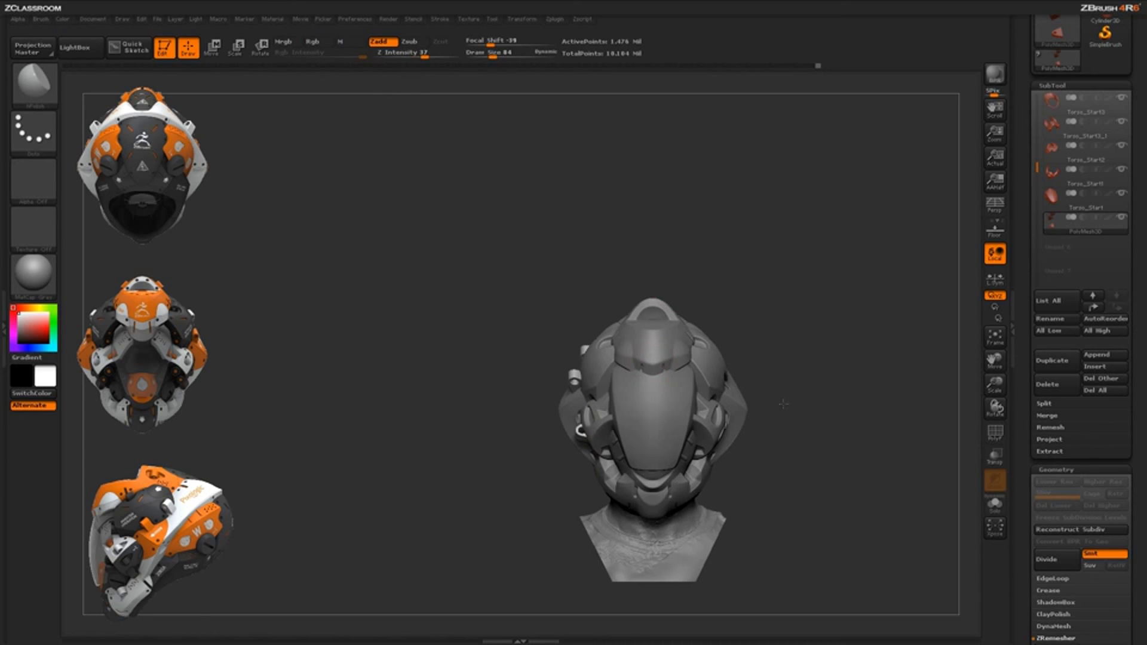
Mirror and weld the brace subtool so the three braces are copied to the opposite side of the helmet.
mouse_move(781, 402)
left_mouse_down("alt")
mouse_move(773, 431)
mouse_move(815, 435)
mouse_move(764, 418)
mouse_move(779, 420)
left_mouse_up("alt")
mouse_move(783, 469)
left_mouse_down("alt")
mouse_move(789, 381)
mouse_move(704, 418)
left_mouse_up("alt")
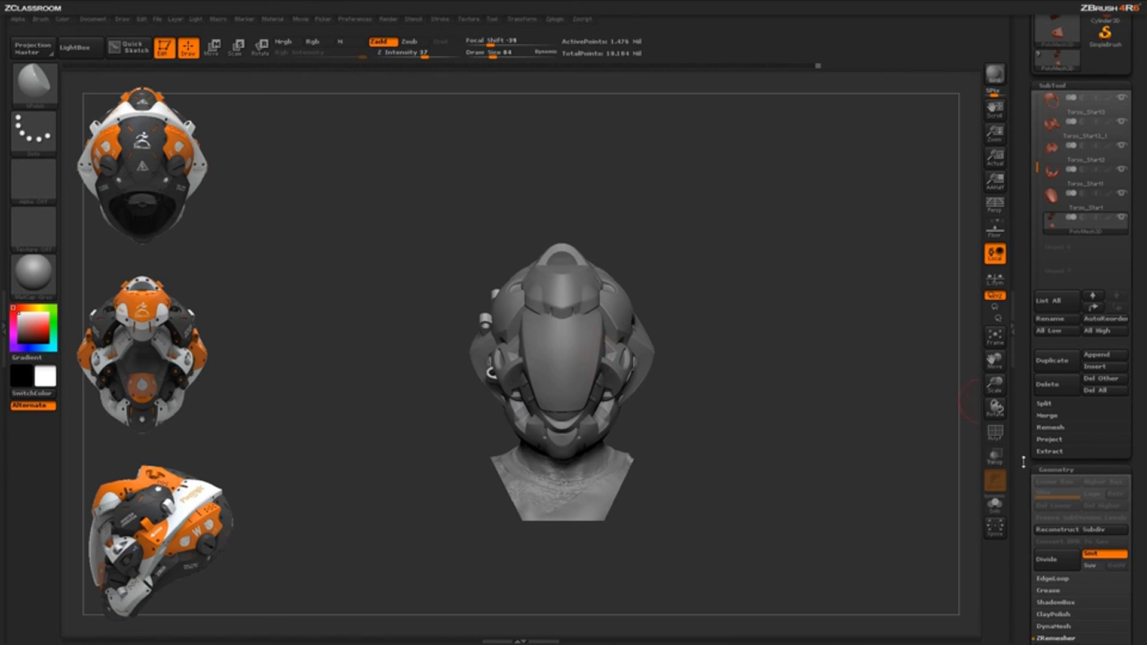
left_click_drag(1023, 461, 1022, 347)
left_click(1072, 448)
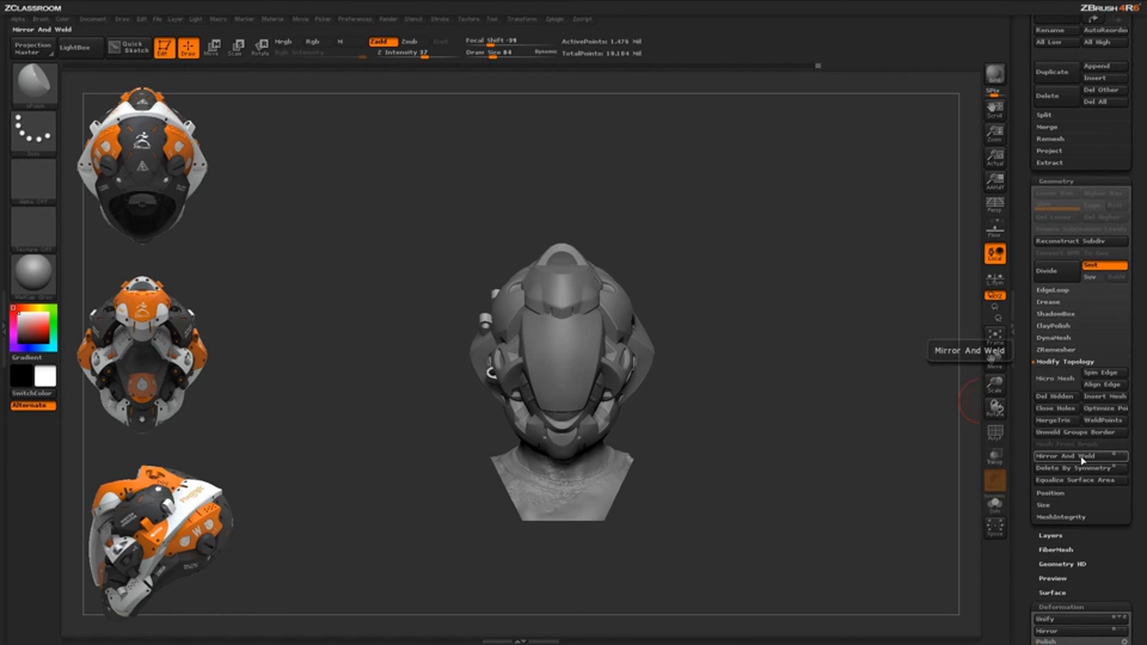
left_click(1083, 461)
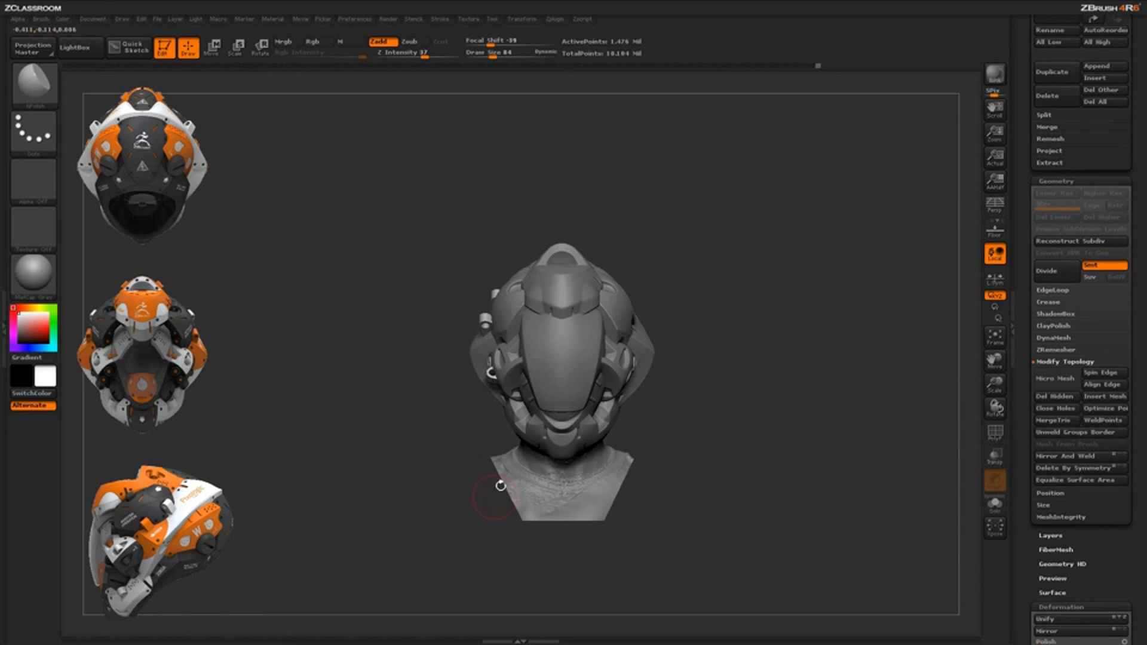
left_click(1063, 460)
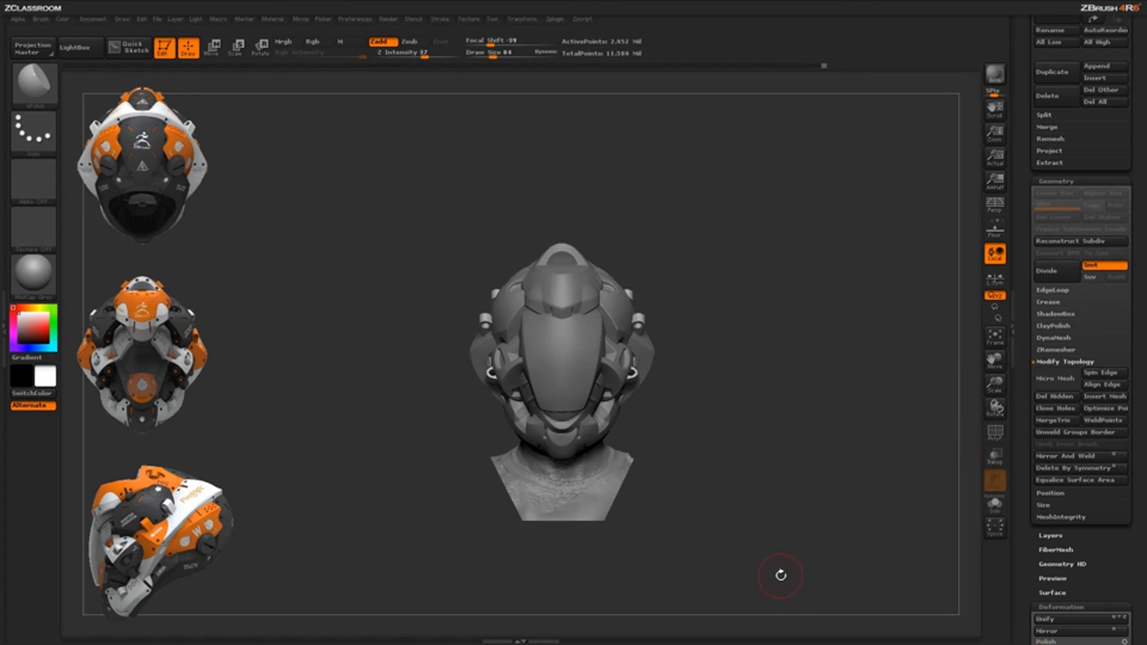
Turn on perspective and frame the helmet in a three-quarter view to check the mirrored braces.
left_click_drag(792, 491, 752, 469)
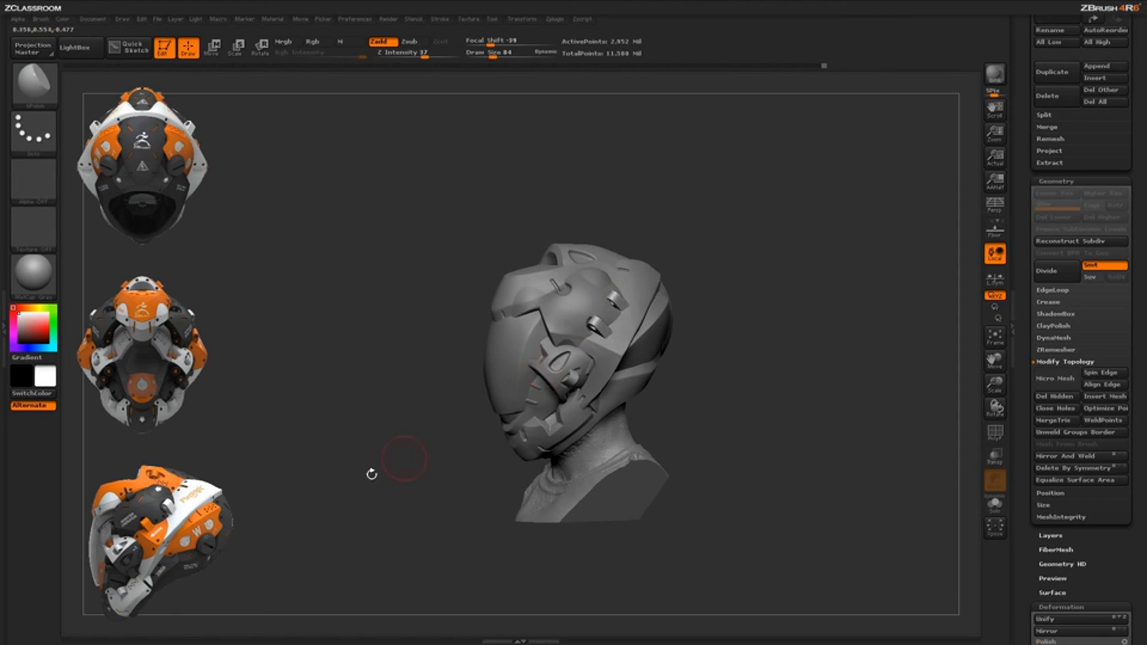
left_click_drag(746, 417, 786, 459)
key("p")
key("f")
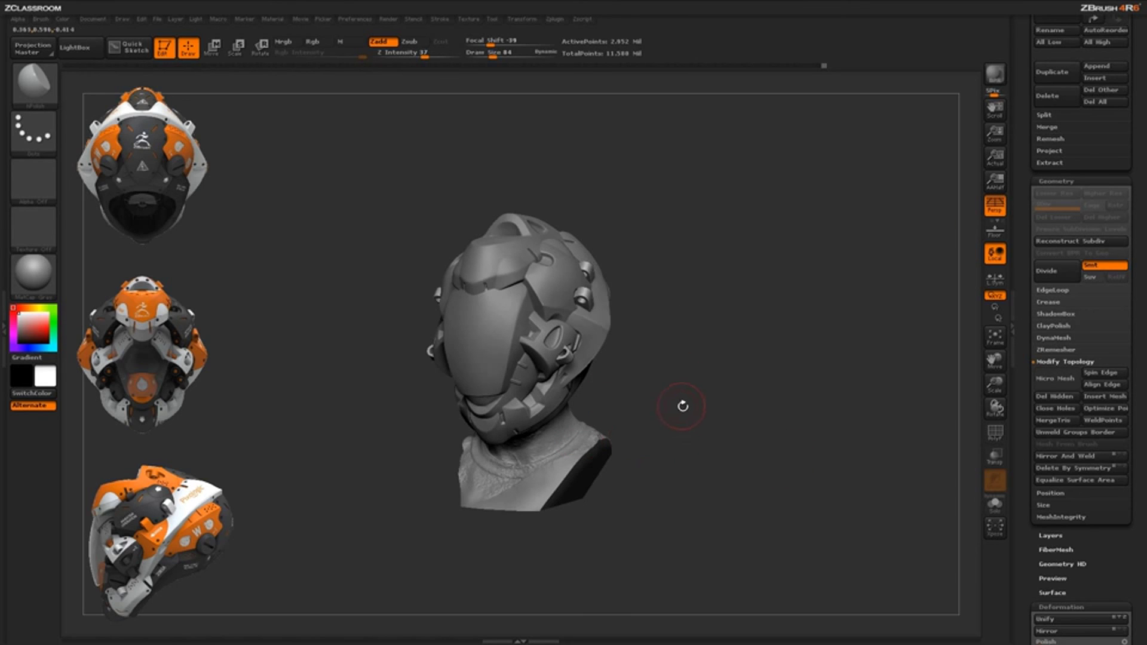